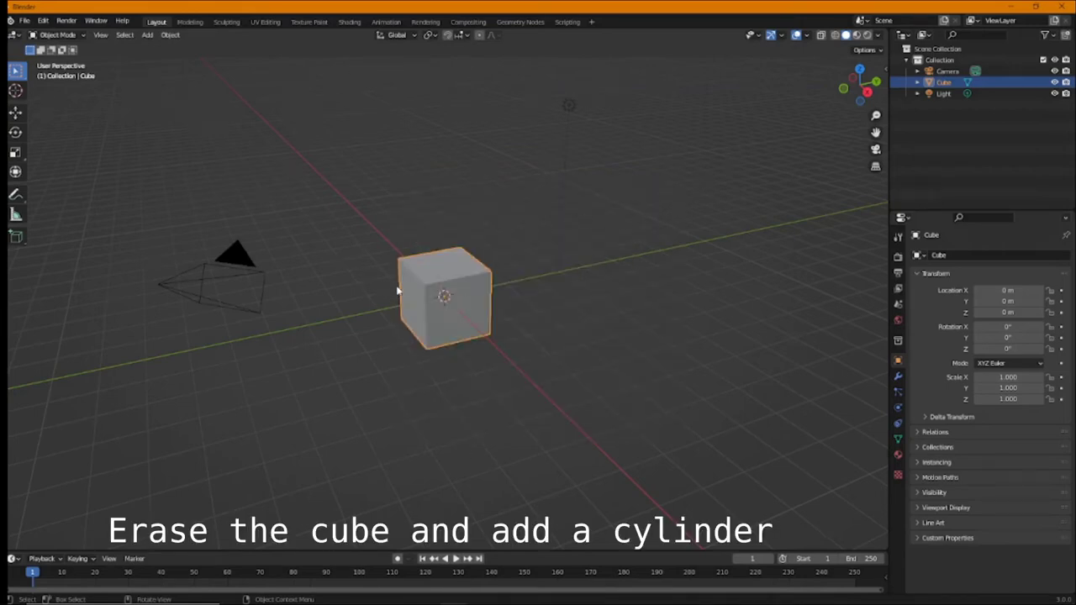
# Step: Delete the default cube and add a cylinder at the scene origin
pyautogui.press('Delete')
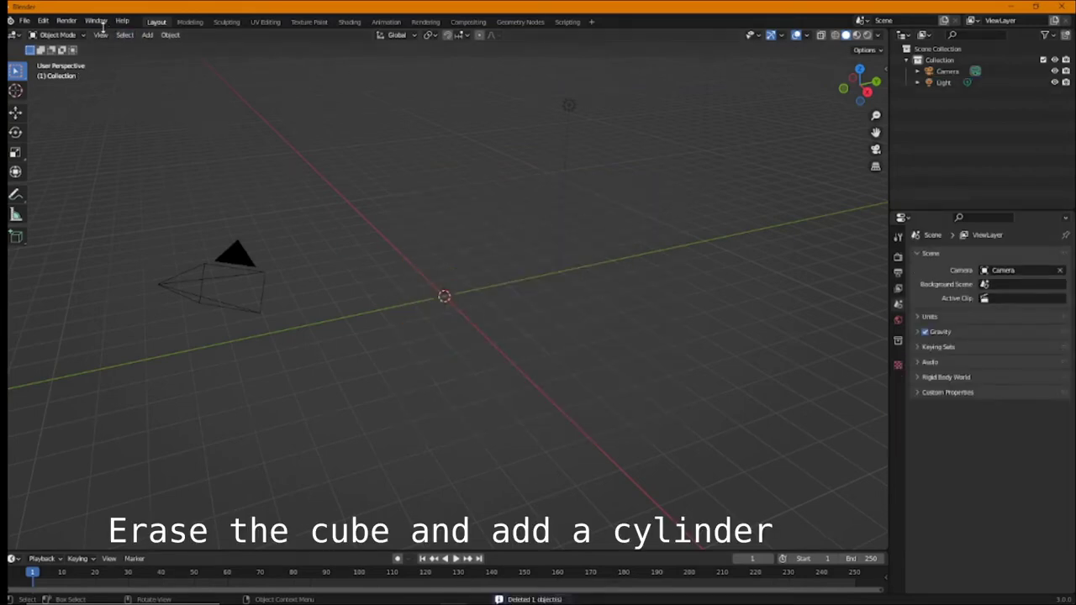
pyautogui.click(148, 34)
pyautogui.moveTo(168, 47)
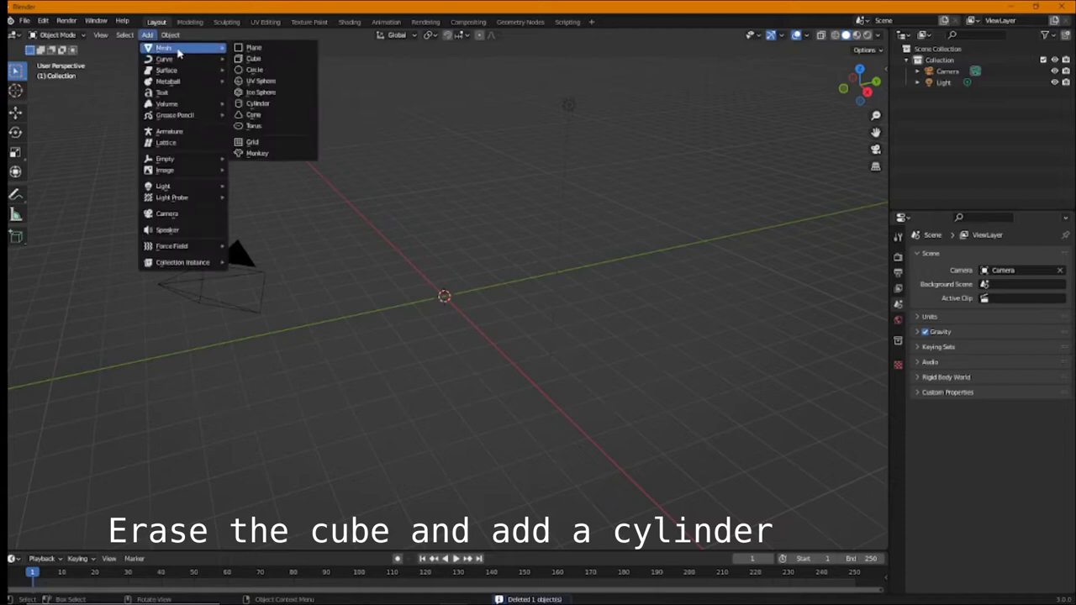
pyautogui.click(256, 104)
pyautogui.moveTo(442, 277); pyautogui.dragTo(527, 243, button='middle')
pyautogui.click(14, 112)
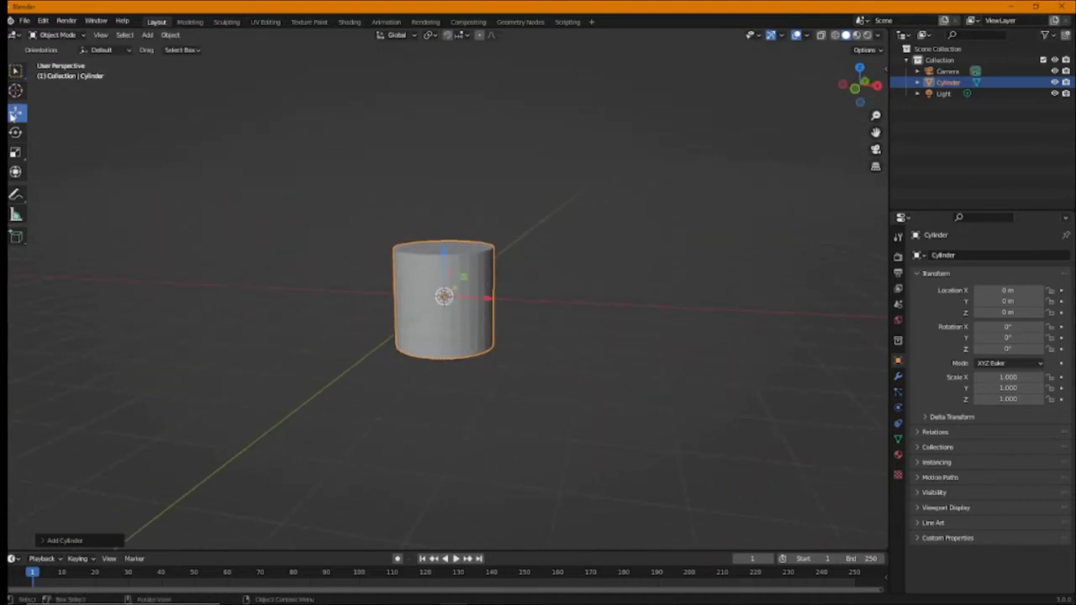
# Step: From the front view, lift the cylinder so its base rests on the ground at Z 1.0072 m
pyautogui.press('KP_1')
pyautogui.scroll(5, 416, 283)
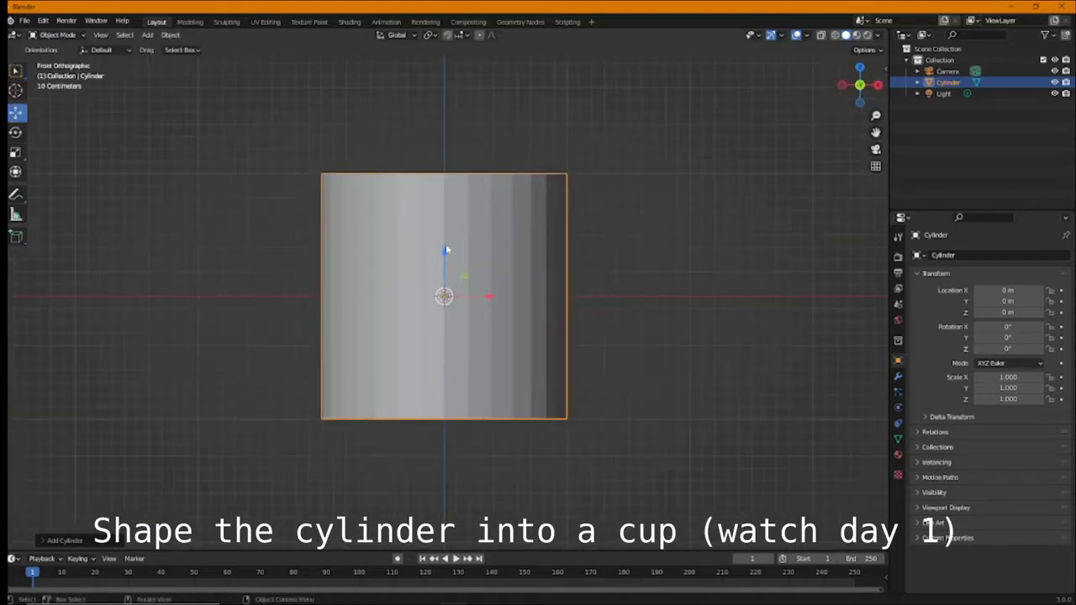
pyautogui.moveTo(446, 250); pyautogui.dragTo(461, 118)
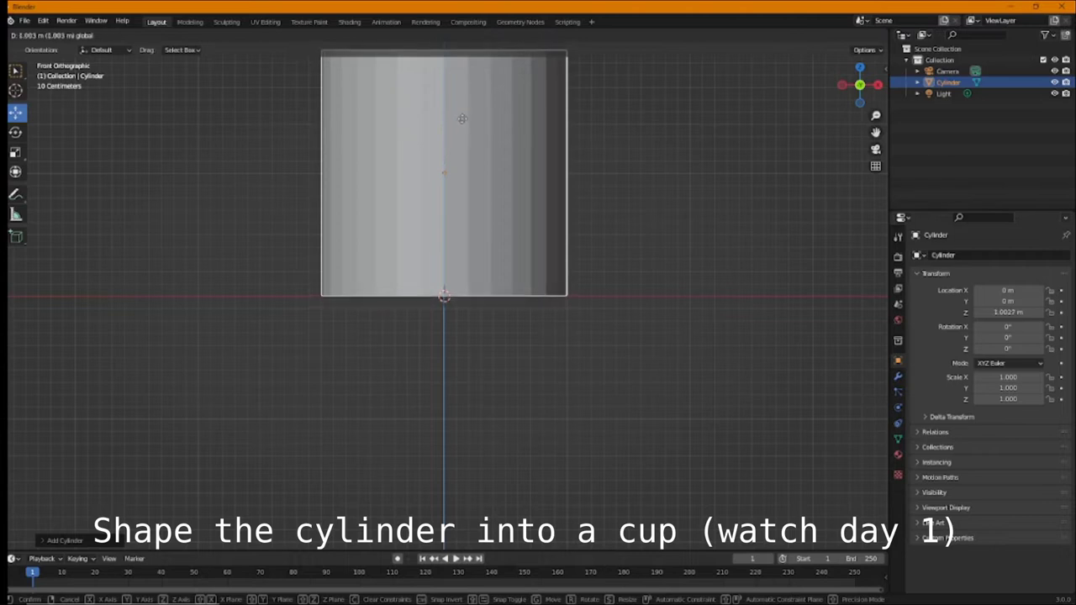
pyautogui.scroll(-3, 463, 135)
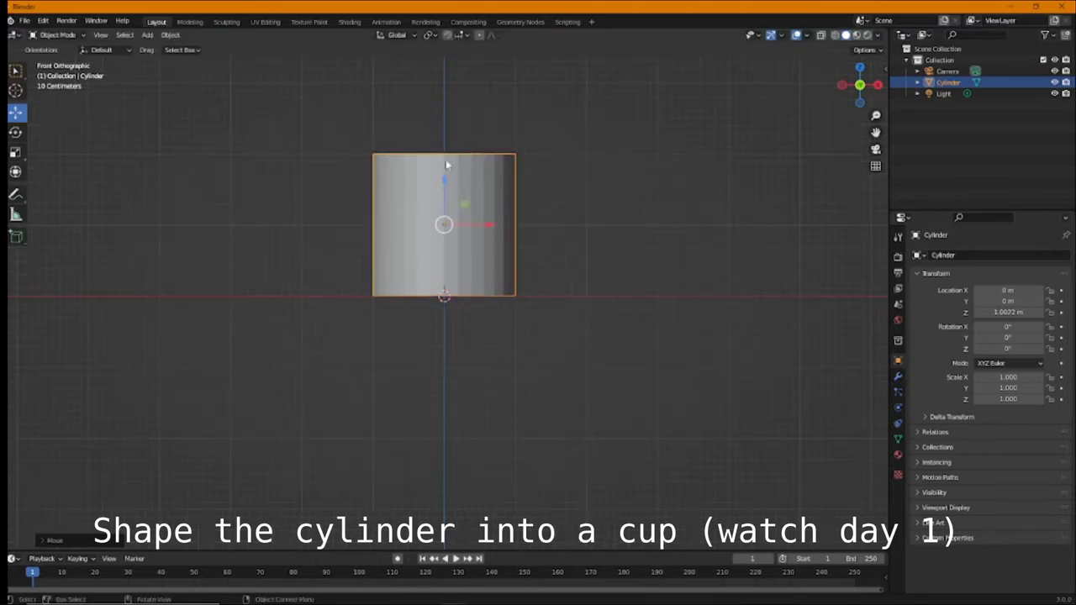
# Step: In wireframe Edit Mode, lower and resize the cylinder's top vertex ring
pyautogui.press('Tab')
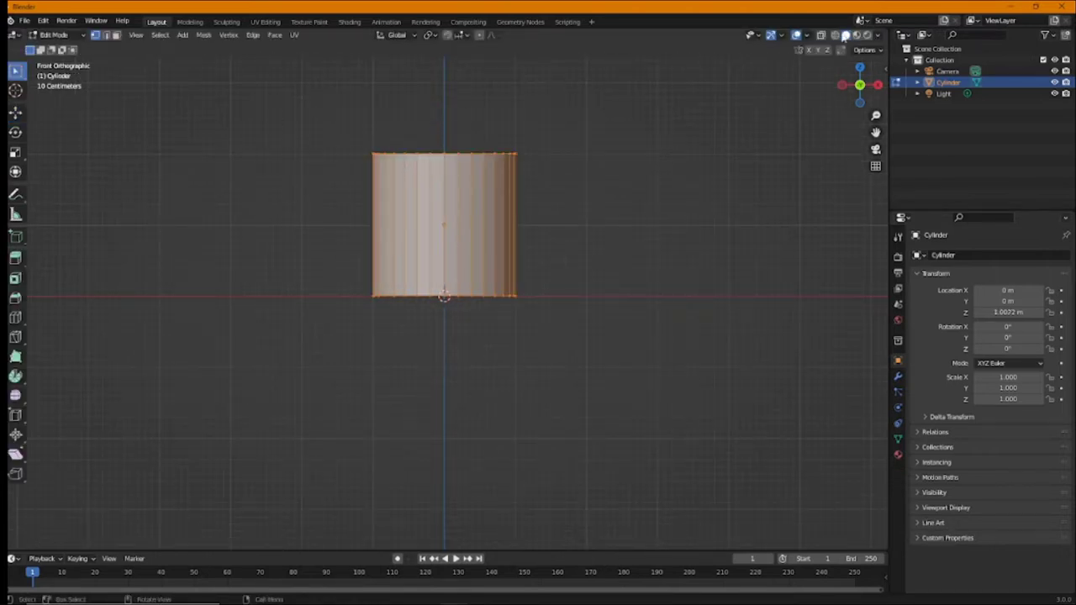
pyautogui.click(838, 36)
pyautogui.moveTo(321, 138); pyautogui.dragTo(583, 190)
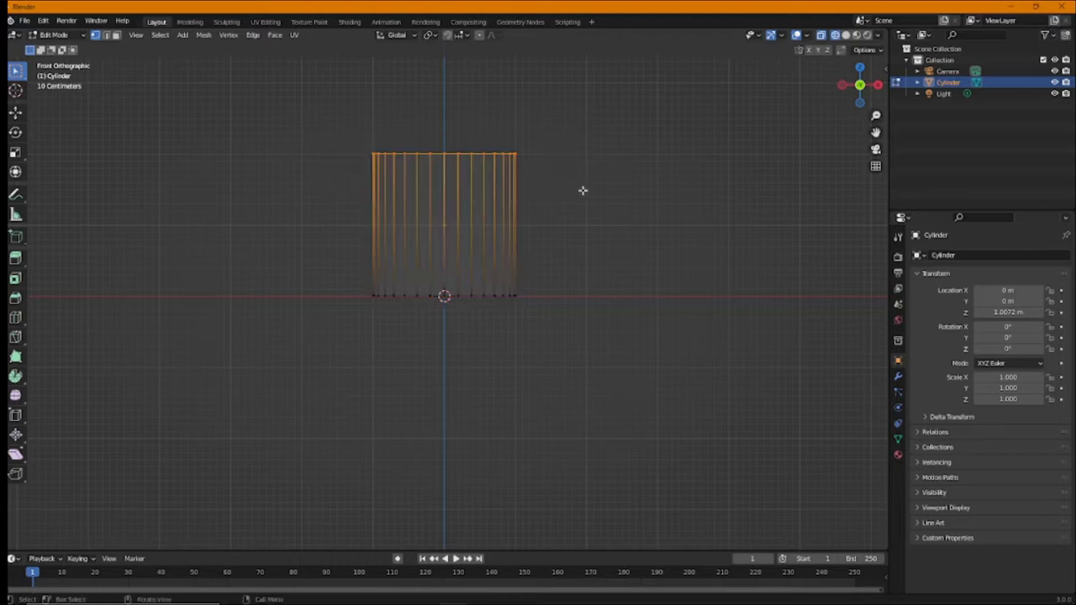
pyautogui.click(17, 114)
pyautogui.moveTo(434, 114); pyautogui.dragTo(465, 129)
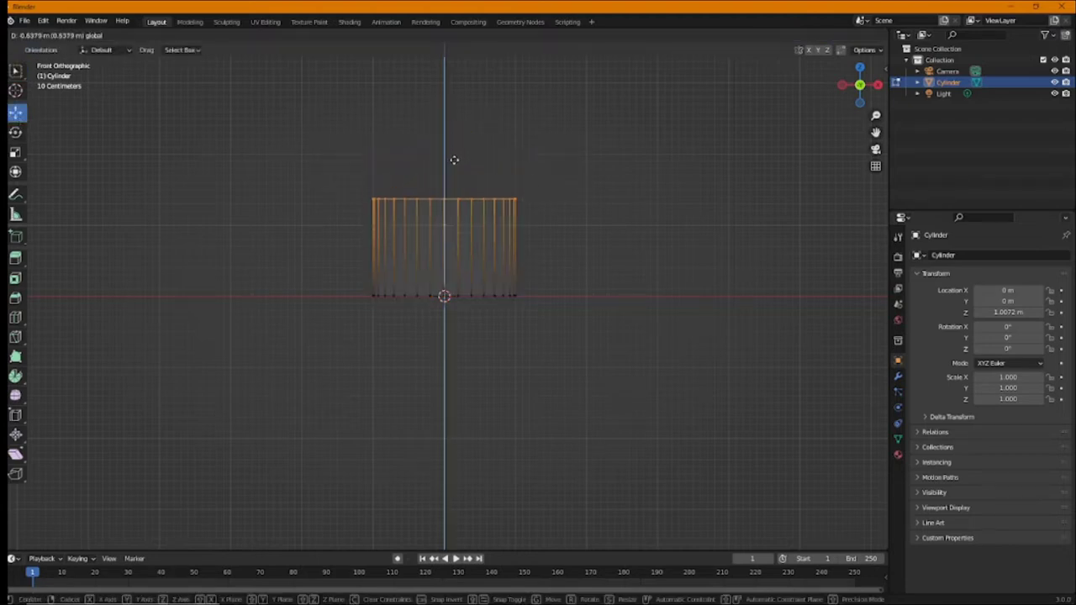
pyautogui.press('s')
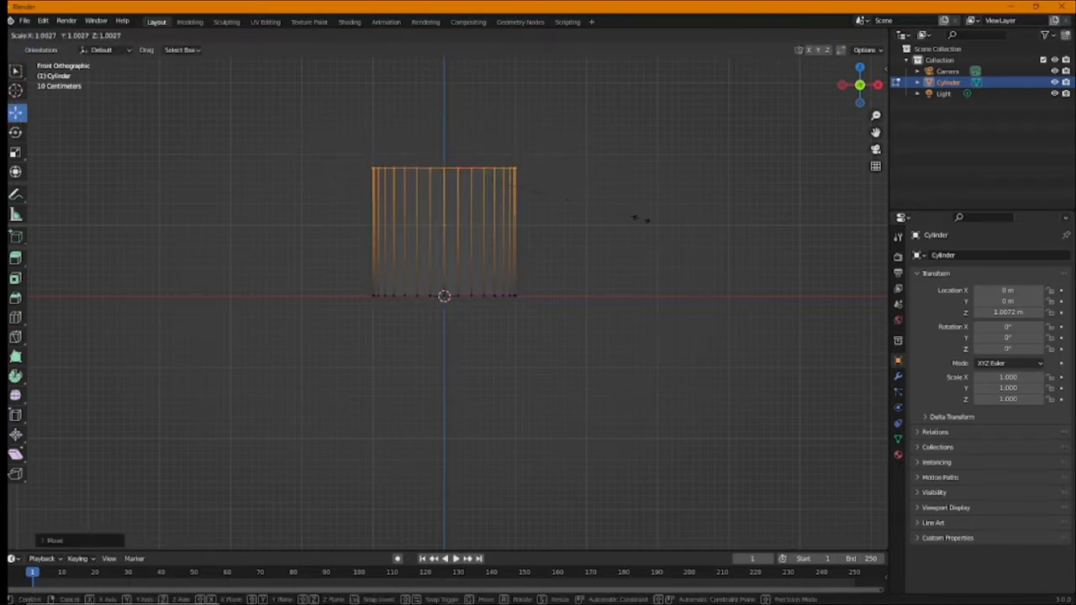
pyautogui.click(639, 227)
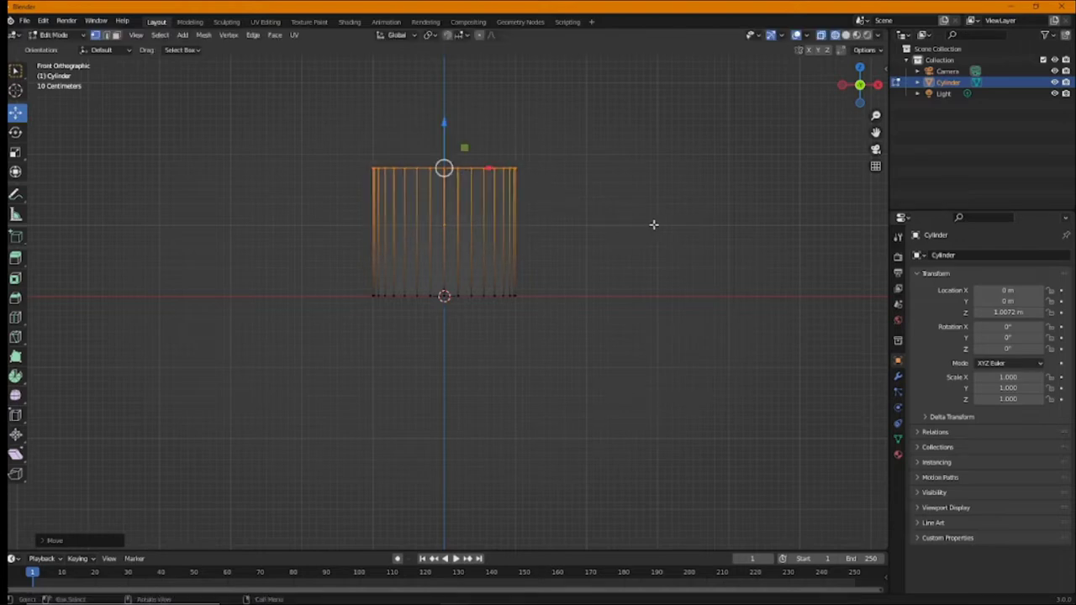
# Step: Shrink the whole mesh, then stretch it taller along Z
pyautogui.press('a')
pyautogui.press('s')
pyautogui.click(610, 224)
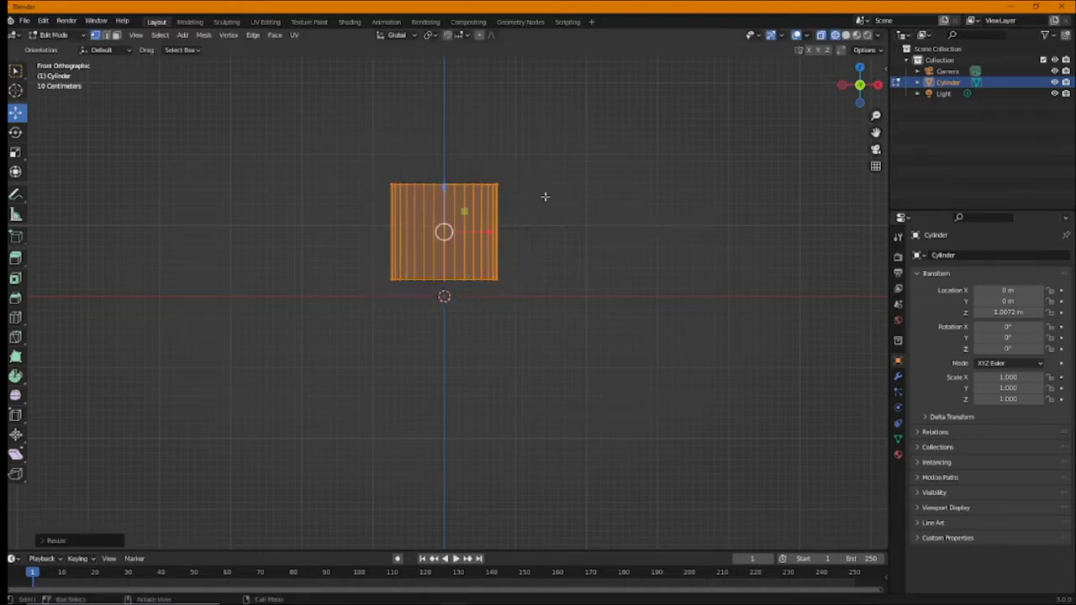
pyautogui.press('s')
pyautogui.press('z')
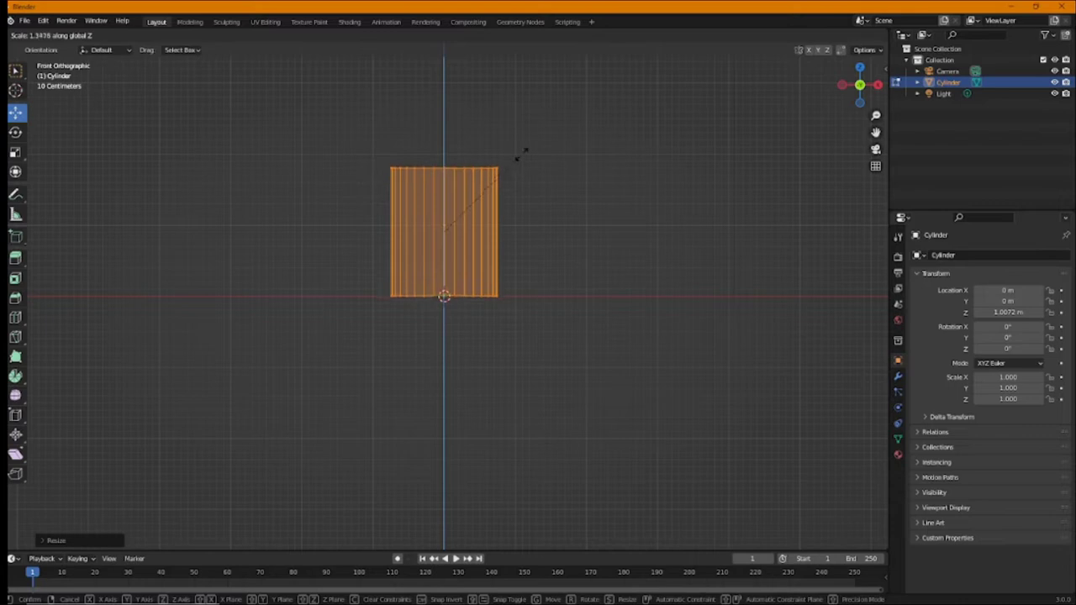
pyautogui.click(521, 155)
# Step: Select the top edge ring and push it slightly downward
pyautogui.moveTo(521, 156)
pyautogui.mouseDown(button='middle')
pyautogui.moveTo(622, 204)
pyautogui.moveTo(566, 238)
pyautogui.moveTo(605, 245)
pyautogui.moveTo(490, 170)
pyautogui.moveTo(410, 186)
pyautogui.mouseUp(button='middle')
pyautogui.scroll(2, 605, 245)
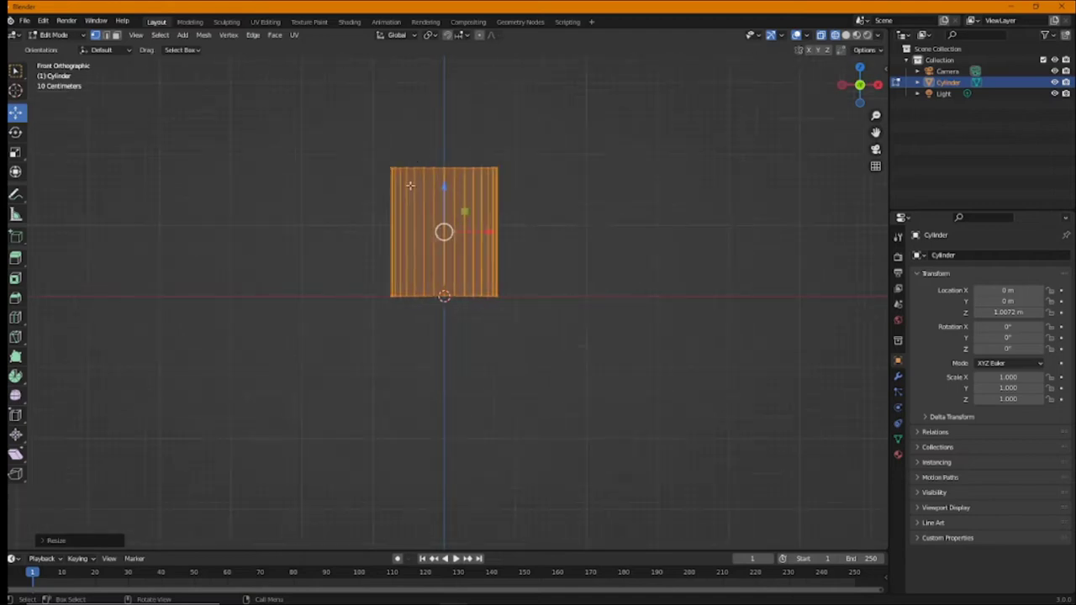
pyautogui.moveTo(338, 157); pyautogui.dragTo(542, 183)
pyautogui.moveTo(446, 119)
pyautogui.mouseDown()
pyautogui.moveTo(454, 161)
pyautogui.moveTo(455, 145)
pyautogui.mouseUp()
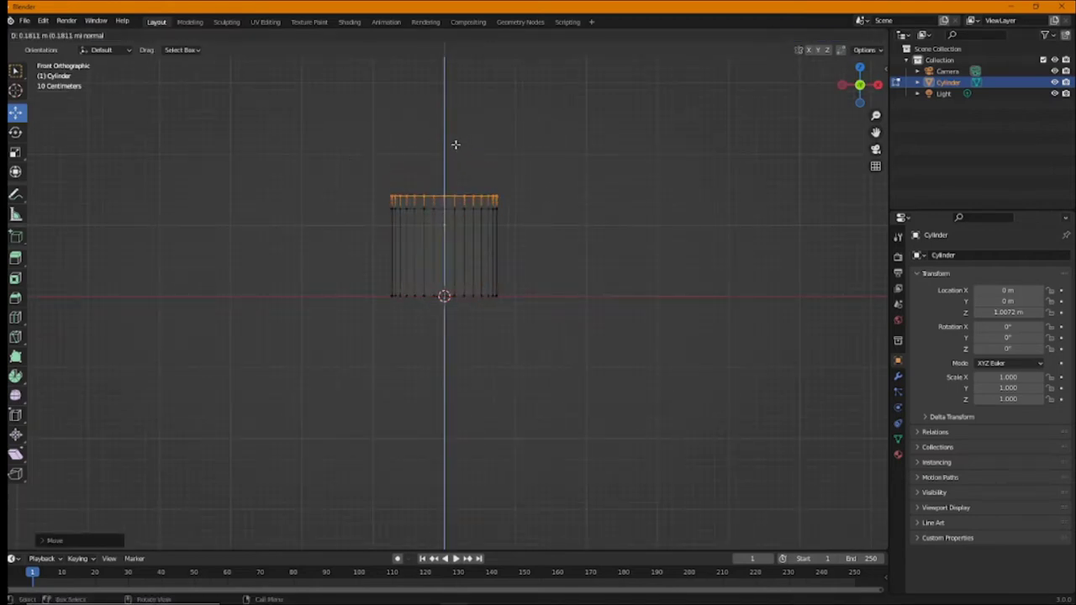
# Step: Widen the top ring and extrude it upward into a wider upper band
pyautogui.click(455, 145)
pyautogui.press('s')
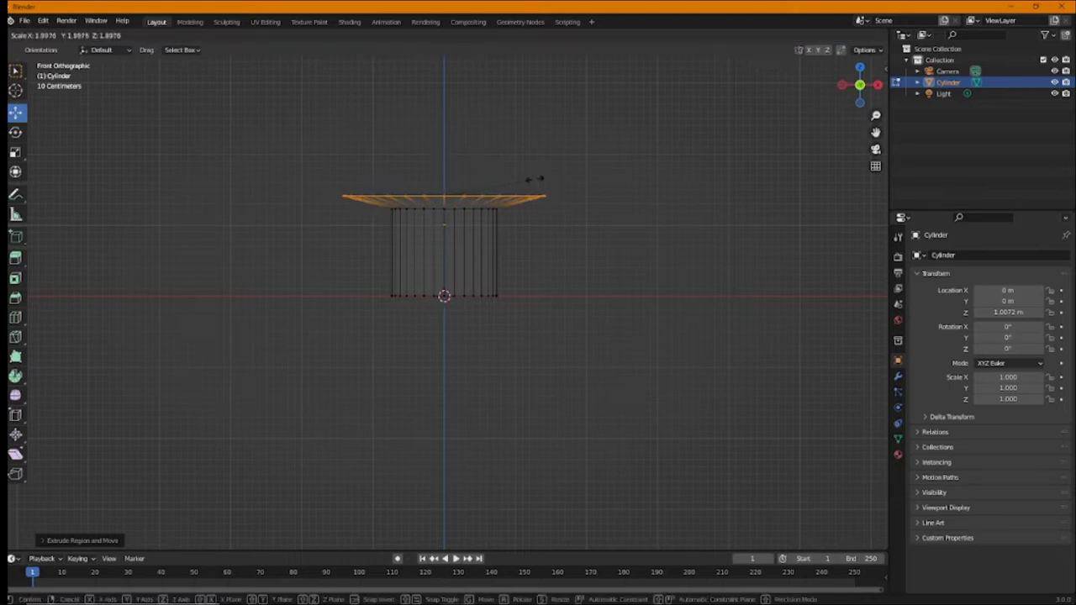
pyautogui.click(503, 177)
pyautogui.press('e')
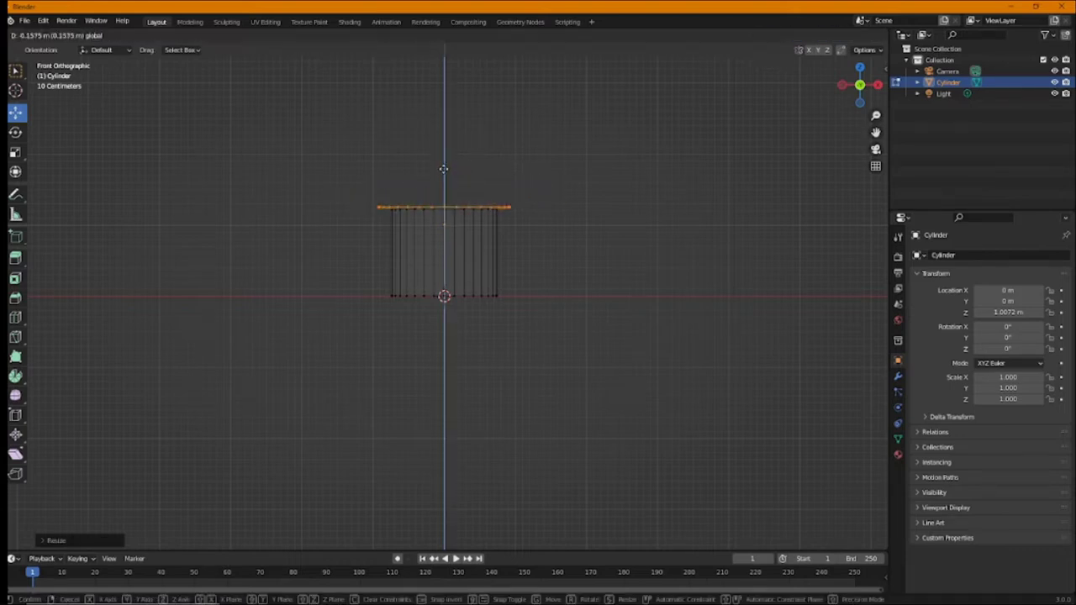
pyautogui.click(457, 110)
# Step: Extrude a small rim, flare it out, raise it, and narrow it to about 0.918
pyautogui.press('e')
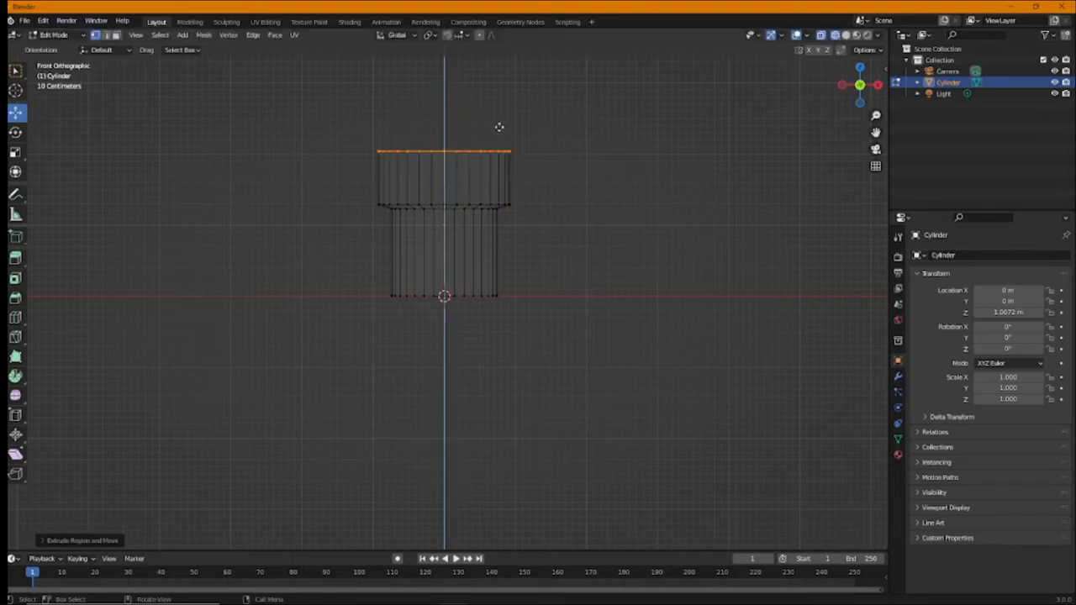
pyautogui.click(501, 124)
pyautogui.press('e')
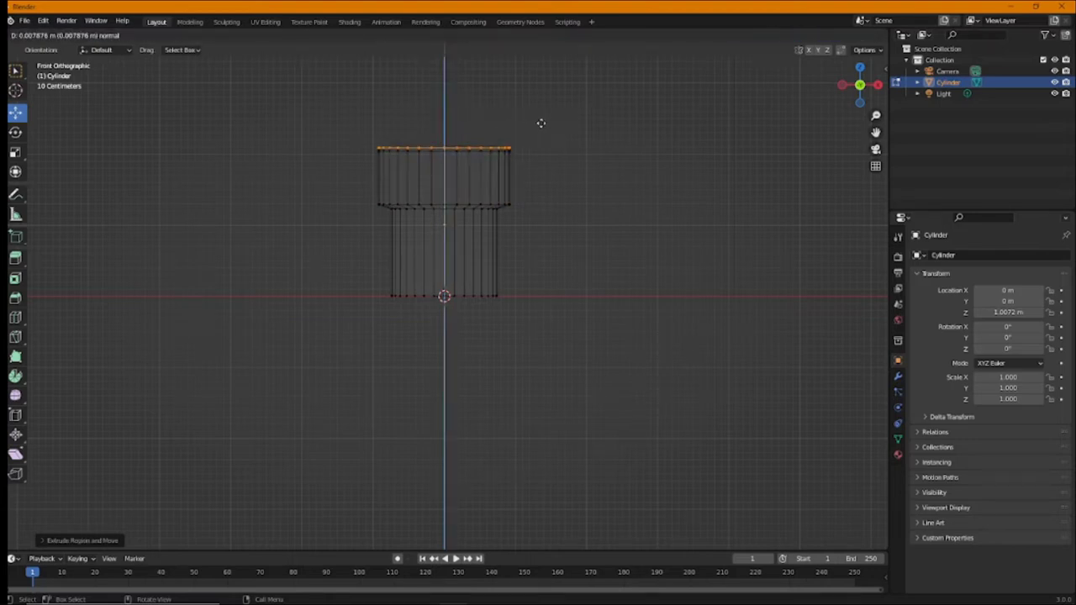
pyautogui.click(539, 125)
pyautogui.press('s')
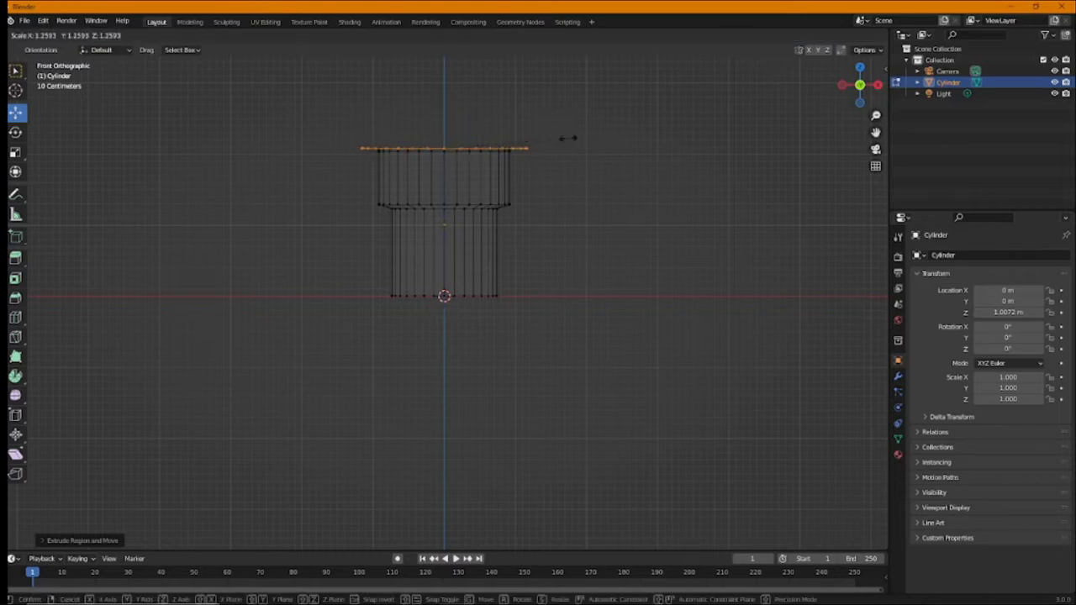
pyautogui.click(556, 135)
pyautogui.moveTo(446, 112)
pyautogui.mouseDown()
pyautogui.moveTo(449, 102)
pyautogui.moveTo(470, 116)
pyautogui.mouseUp()
pyautogui.press('s')
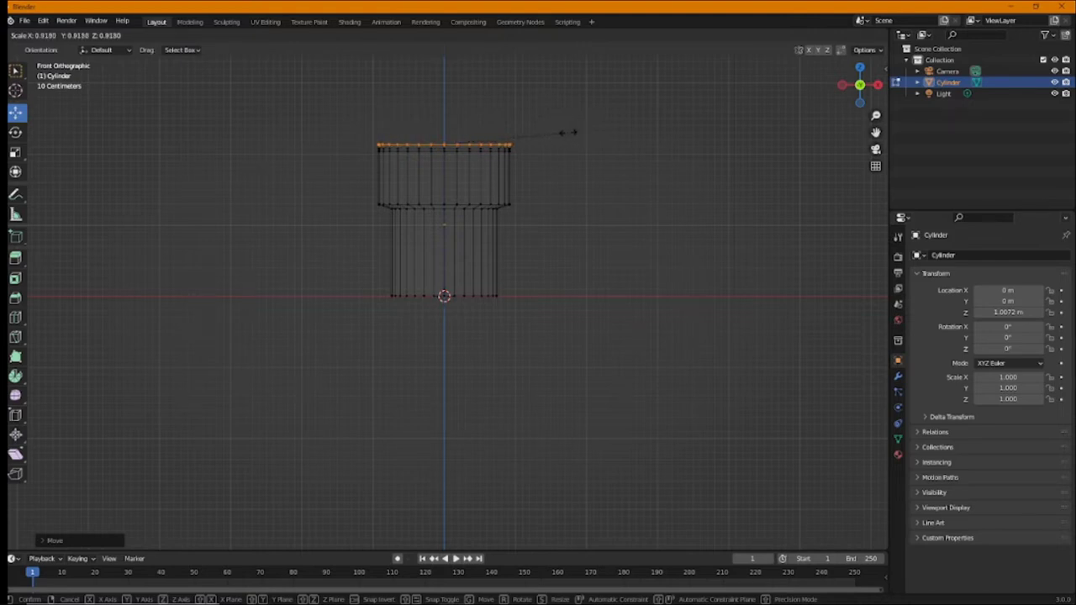
pyautogui.click(567, 132)
pyautogui.moveTo(575, 155)
pyautogui.mouseDown(button='middle')
pyautogui.moveTo(529, 209)
pyautogui.moveTo(572, 174)
pyautogui.mouseUp(button='middle')
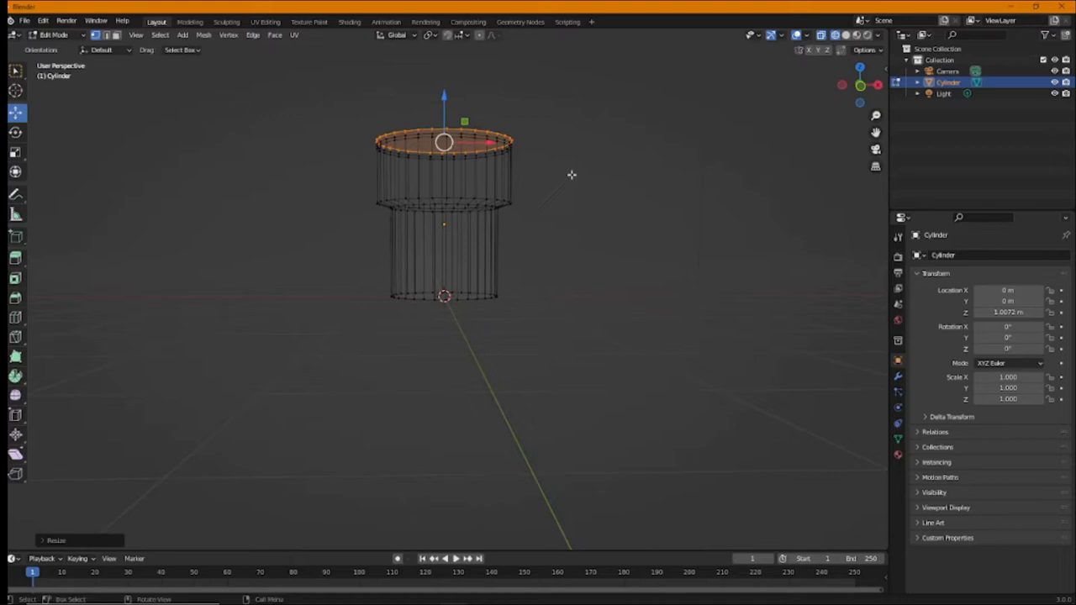
# Step: Select the lower body's edge loop and scale it to taper the cup
pyautogui.keyDown('alt'); pyautogui.click(457, 205); pyautogui.keyUp('alt')
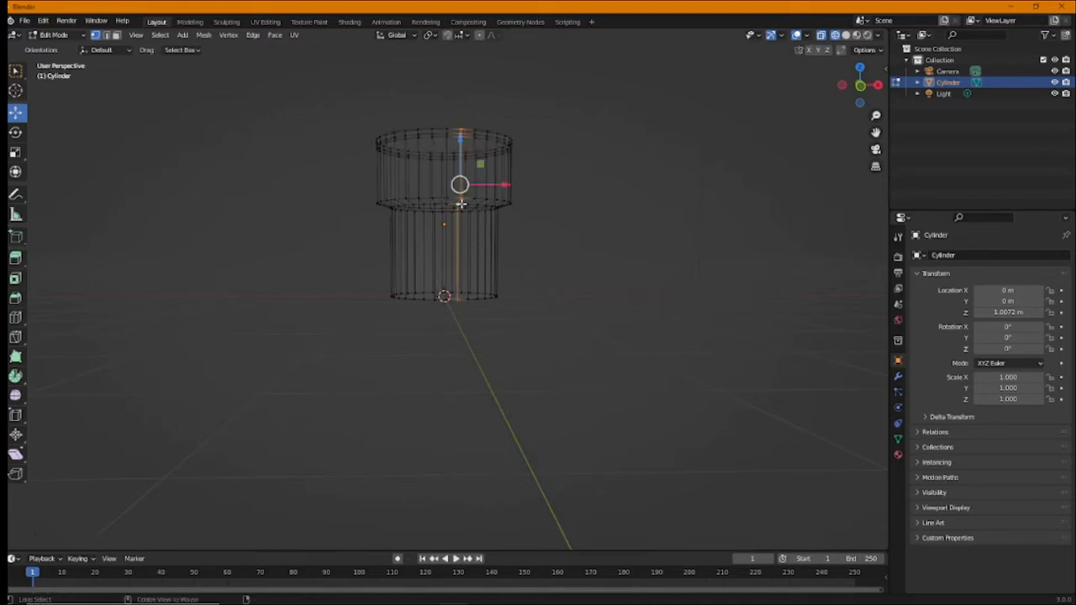
pyautogui.keyDown('ctrl'); pyautogui.keyDown('alt'); pyautogui.click(461, 203); pyautogui.keyUp('alt'); pyautogui.keyUp('ctrl')
pyautogui.press('KP_1')
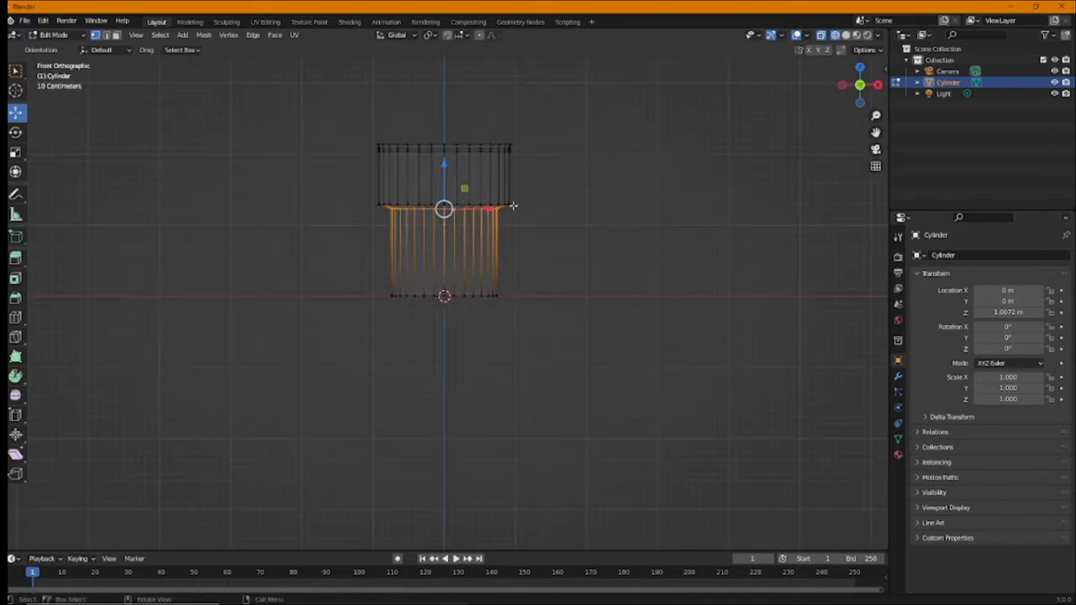
pyautogui.press('s')
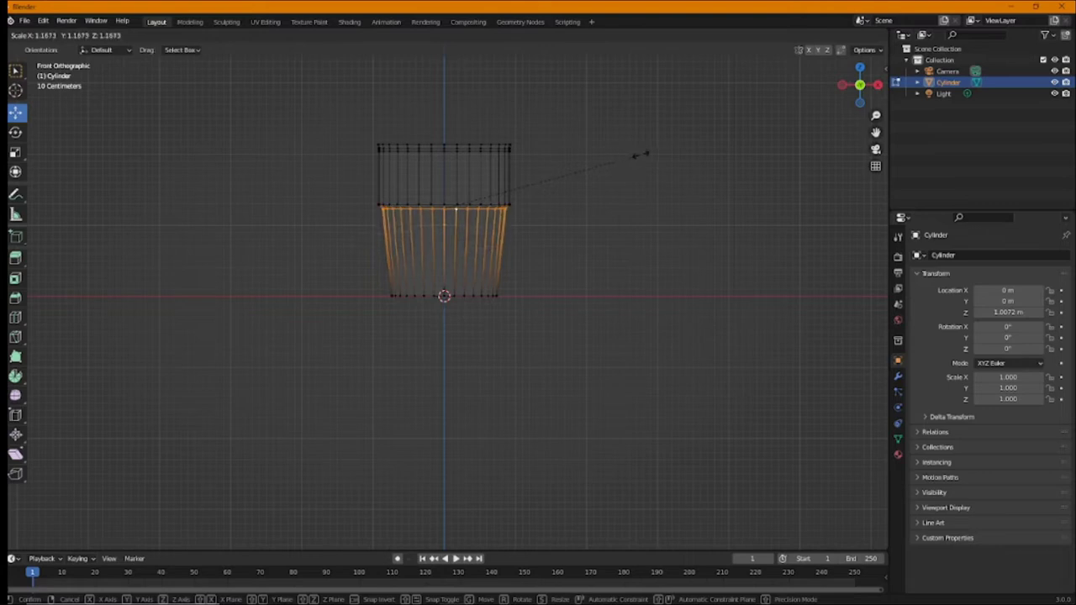
pyautogui.click(637, 155)
pyautogui.moveTo(639, 154); pyautogui.dragTo(473, 239, button='middle')
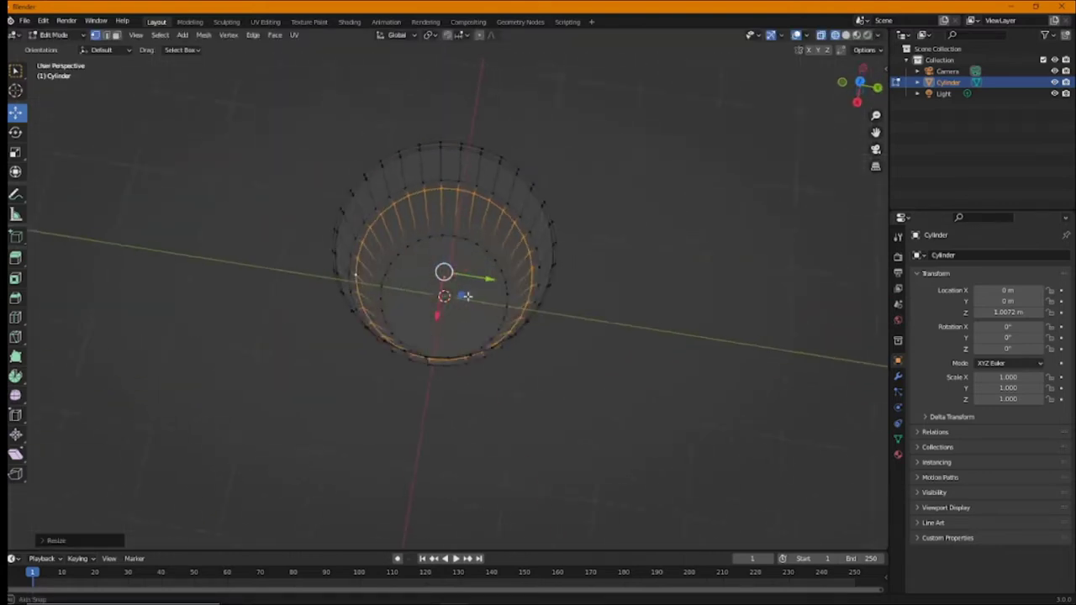
# Step: Delete the cup's top cap face to open it, then return to Object Mode
pyautogui.click(116, 34)
pyautogui.click(408, 135)
pyautogui.click(456, 139)
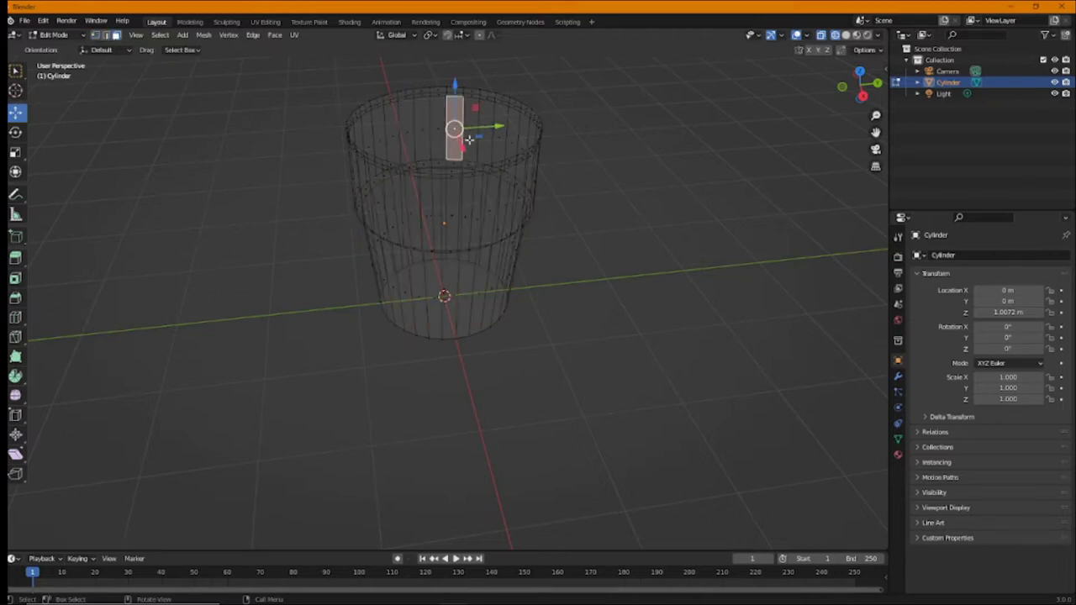
pyautogui.moveTo(469, 141); pyautogui.dragTo(542, 109, button='middle')
pyautogui.click(846, 35)
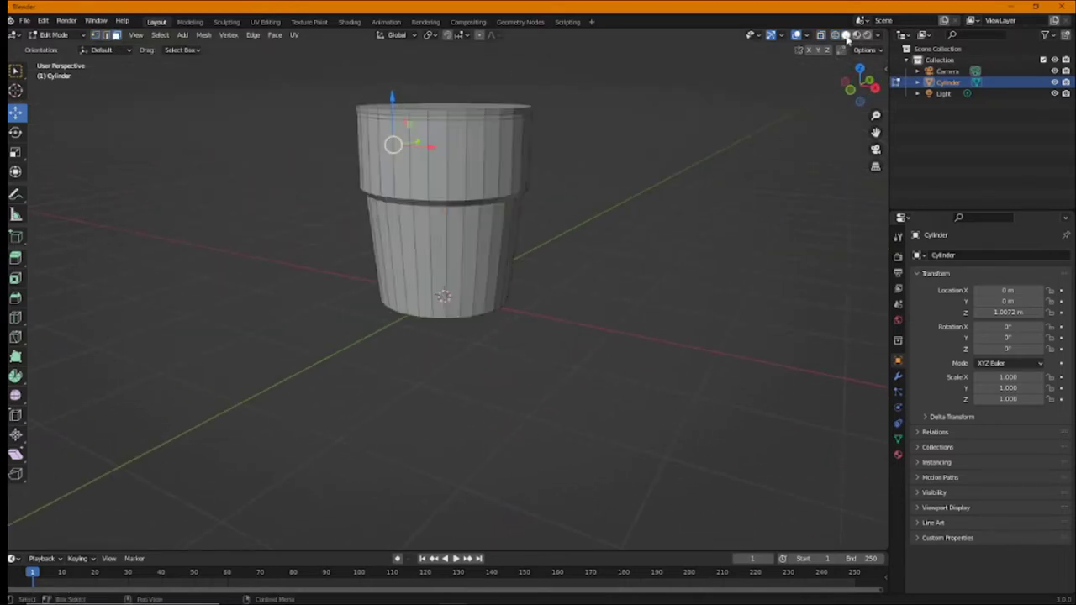
pyautogui.scroll(2, 611, 151)
pyautogui.moveTo(610, 152); pyautogui.dragTo(498, 132, button='middle')
pyautogui.click(498, 132)
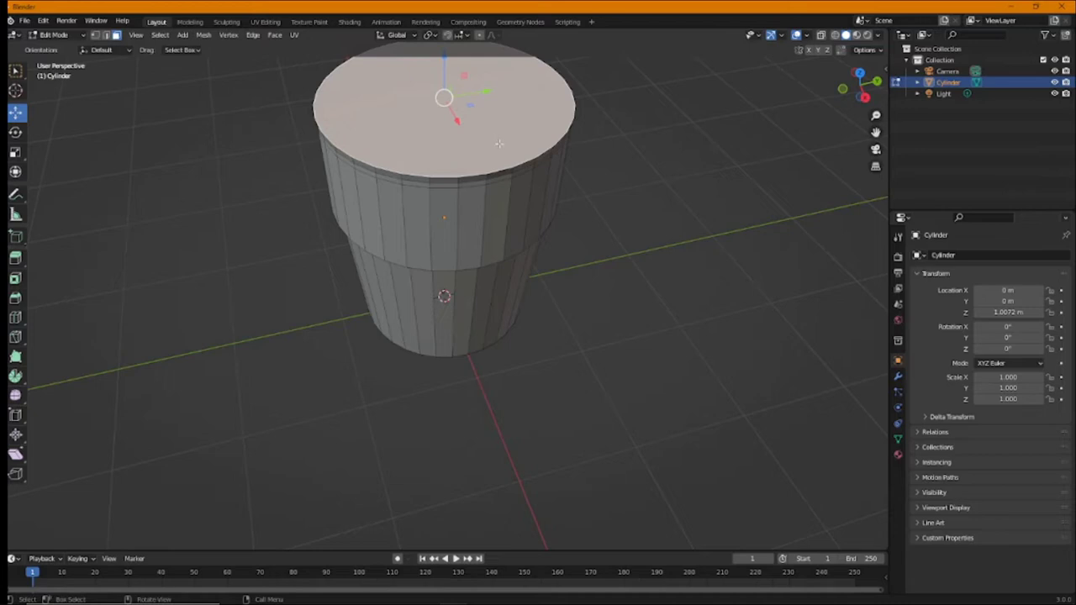
pyautogui.press('x')
pyautogui.click(484, 169)
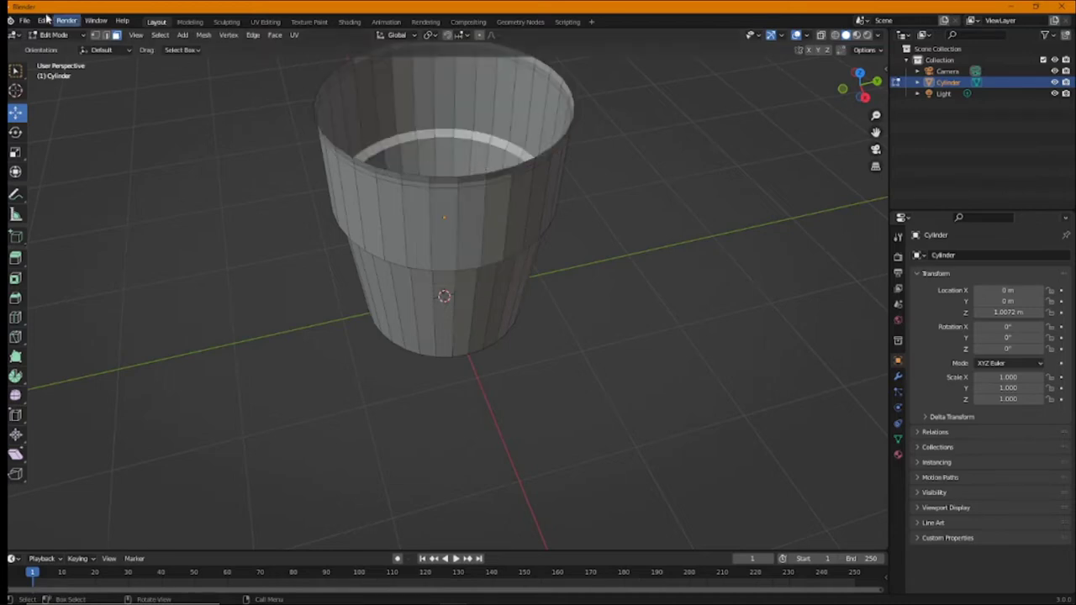
pyautogui.click(52, 34)
pyautogui.click(52, 43)
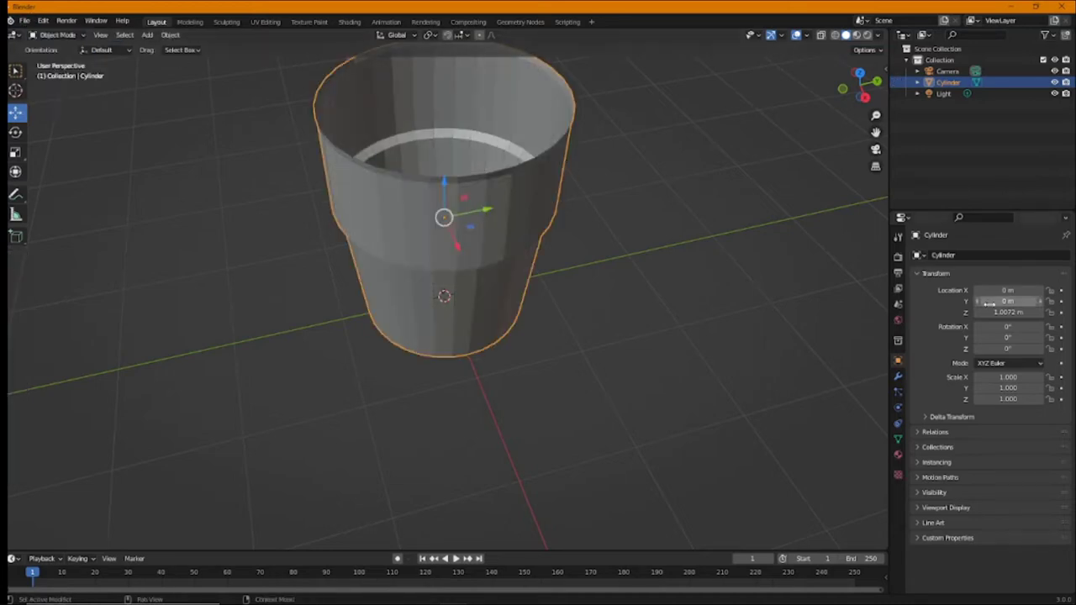
# Step: Apply Shade Smooth and add a Subdivision Surface modifier with viewport level 2
pyautogui.rightClick(467, 162)
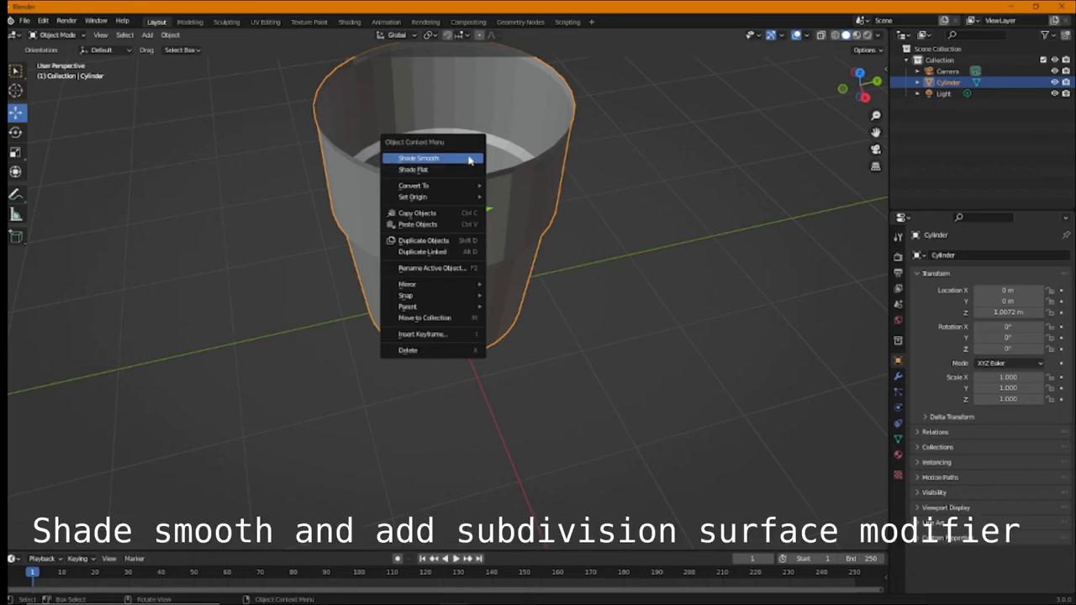
pyautogui.click(460, 159)
pyautogui.click(897, 377)
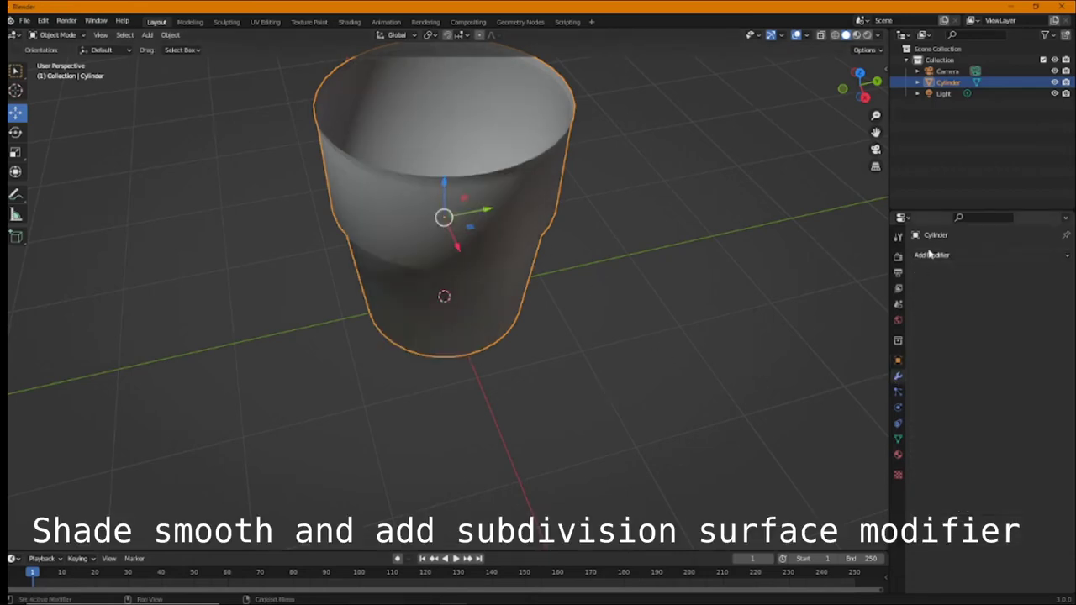
pyautogui.click(922, 257)
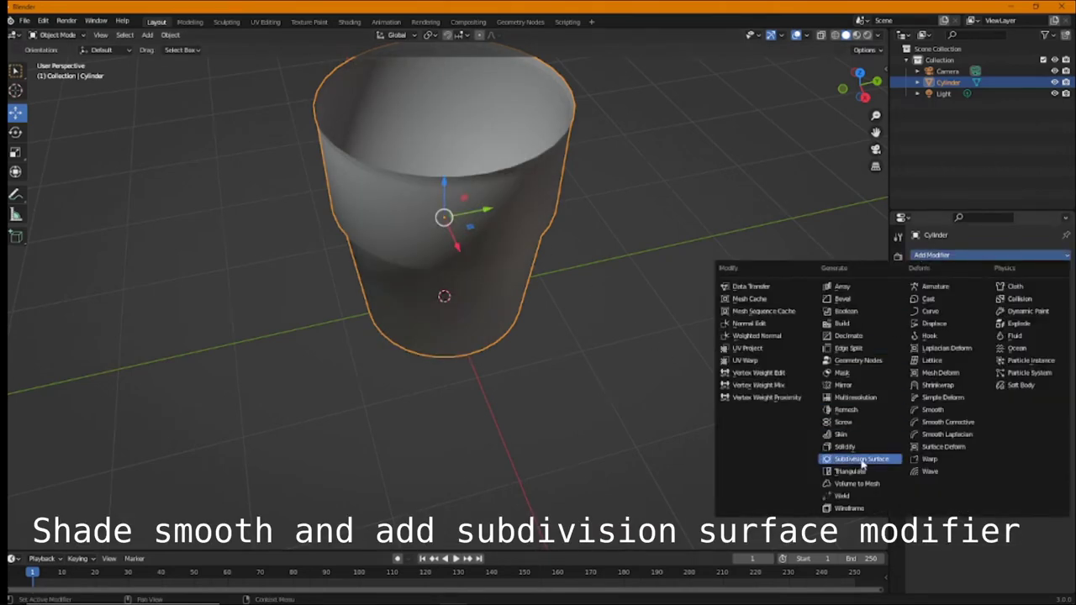
pyautogui.click(861, 460)
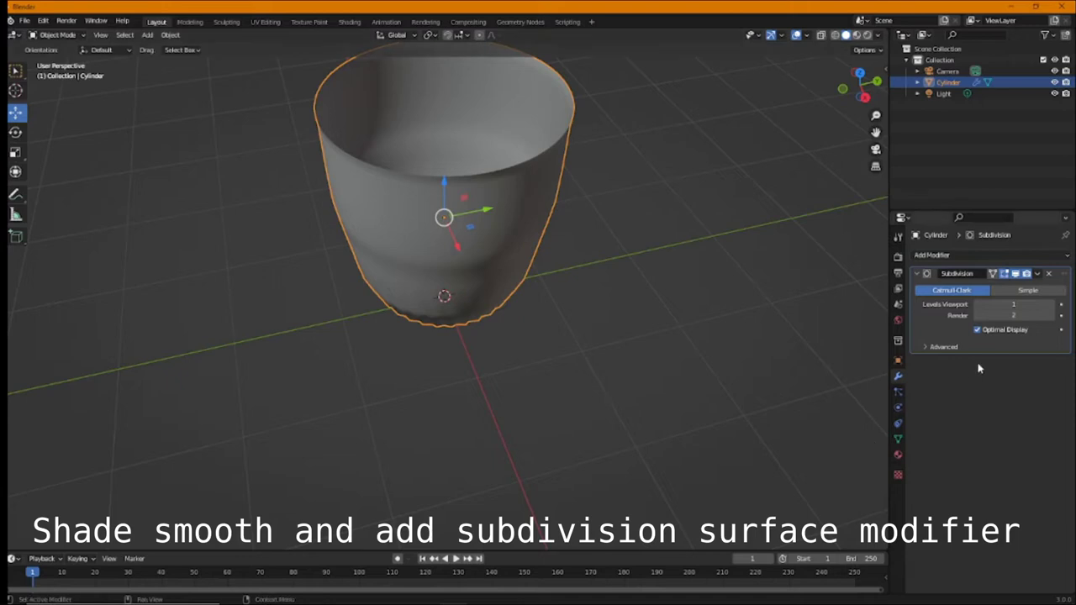
pyautogui.click(1053, 306)
pyautogui.moveTo(622, 269); pyautogui.dragTo(696, 235, button='middle')
# Step: In Edit Mode, add the first loop cuts near the cup's base and body
pyautogui.press('Tab')
pyautogui.press('KP_3')
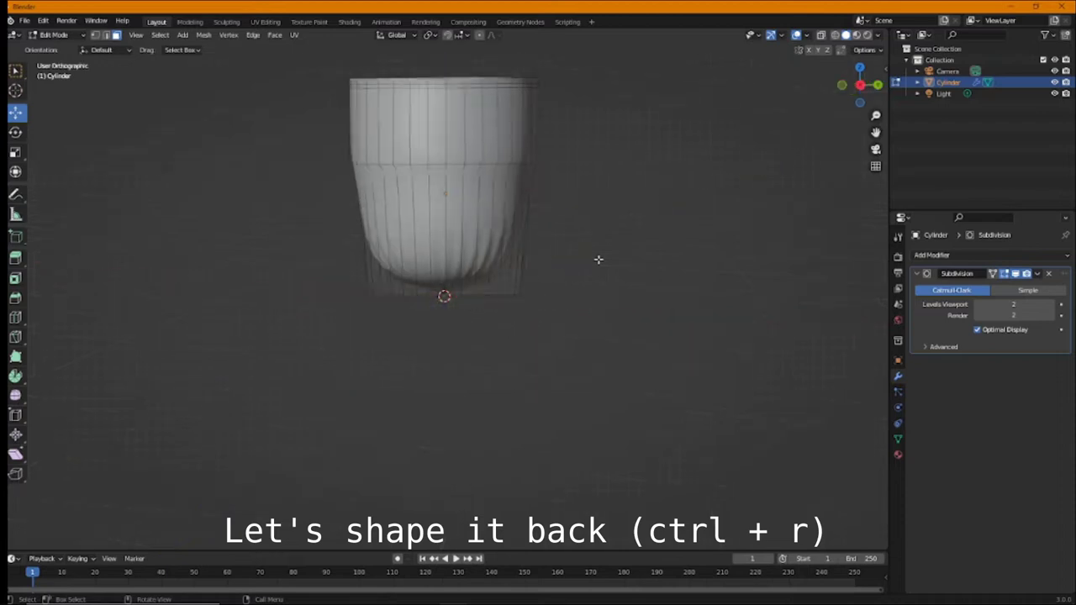
pyautogui.hotkey('ctrl', 'r')
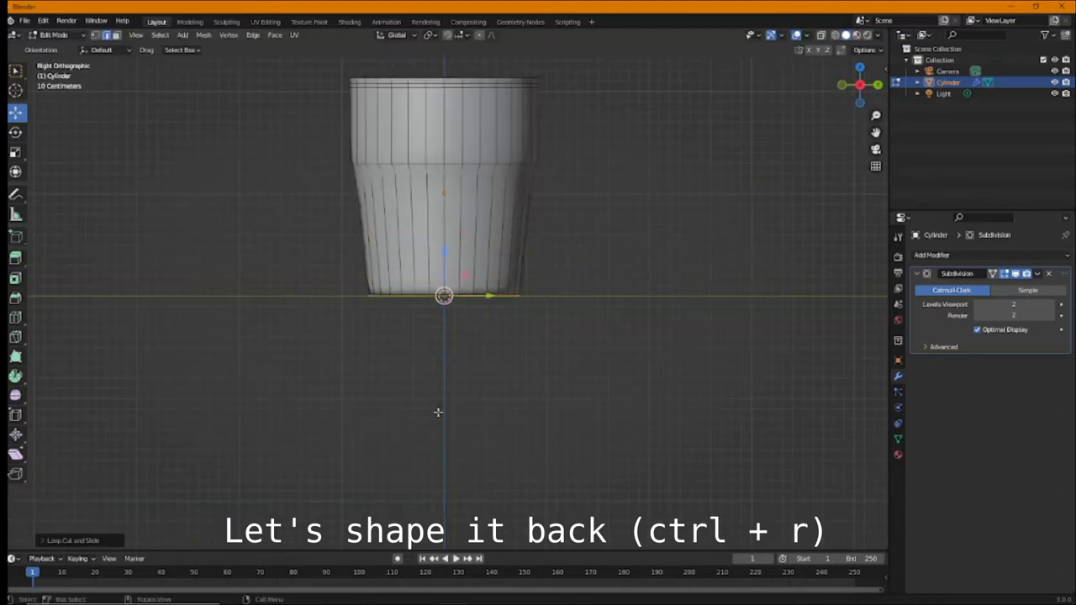
pyautogui.click(437, 412)
pyautogui.moveTo(437, 413)
pyautogui.mouseDown(button='middle')
pyautogui.moveTo(322, 375)
pyautogui.moveTo(424, 205)
pyautogui.mouseUp(button='middle')
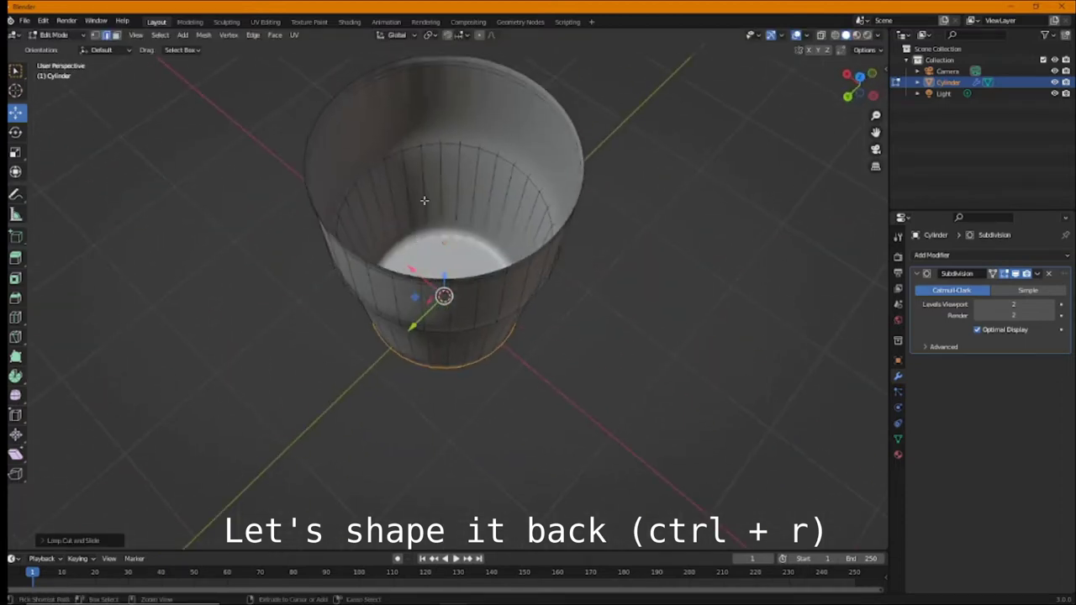
pyautogui.hotkey('ctrl', 'r')
pyautogui.click(425, 200)
pyautogui.click(412, 215)
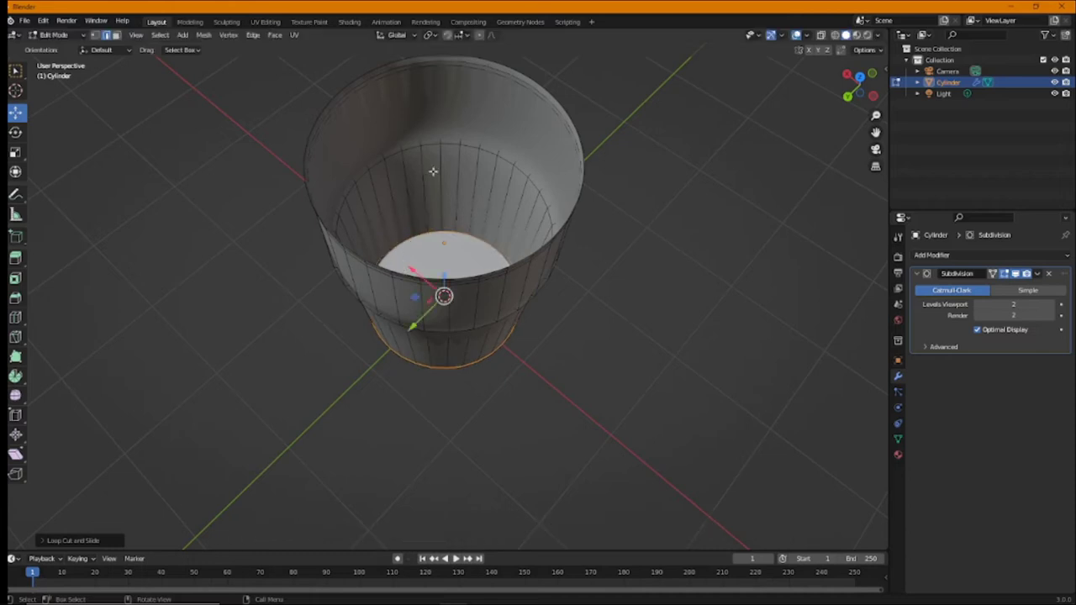
# Step: Add edge loops slid down near the base and up under the rim step
pyautogui.moveTo(440, 166)
pyautogui.mouseDown(button='middle')
pyautogui.moveTo(480, 114)
pyautogui.moveTo(449, 158)
pyautogui.mouseUp(button='middle')
pyautogui.hotkey('ctrl', 'r')
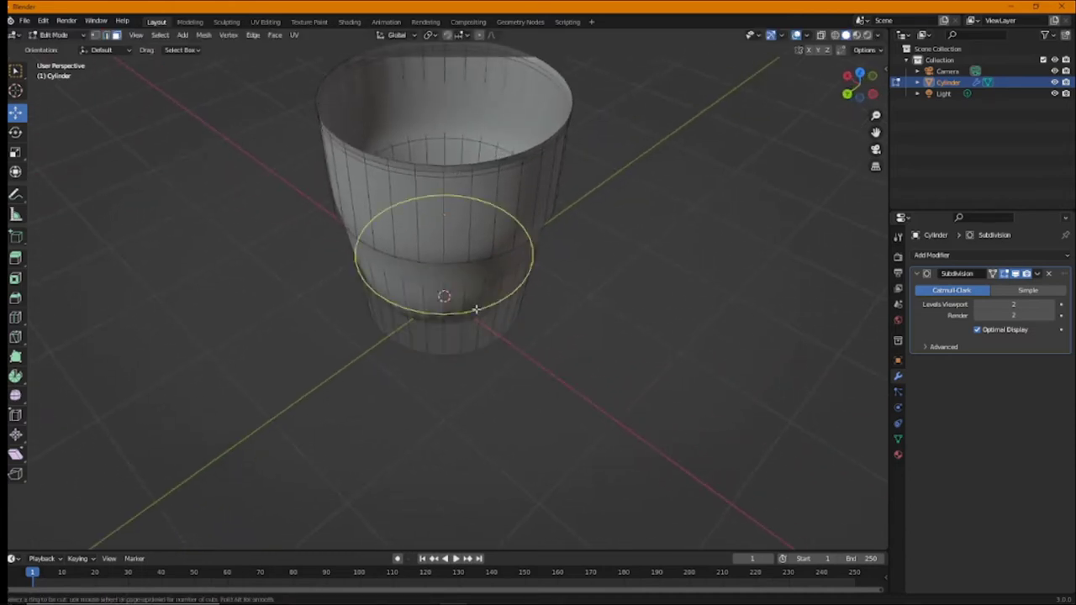
pyautogui.click(475, 309)
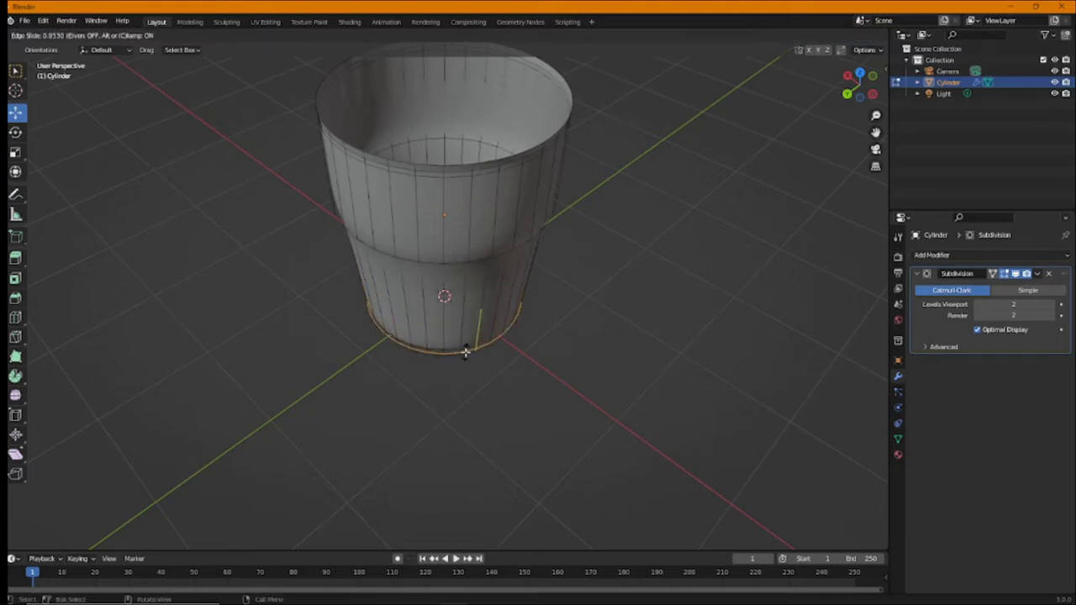
pyautogui.click(465, 351)
pyautogui.moveTo(473, 250); pyautogui.dragTo(479, 210, button='middle')
pyautogui.hotkey('ctrl', 'r')
pyautogui.click(457, 229)
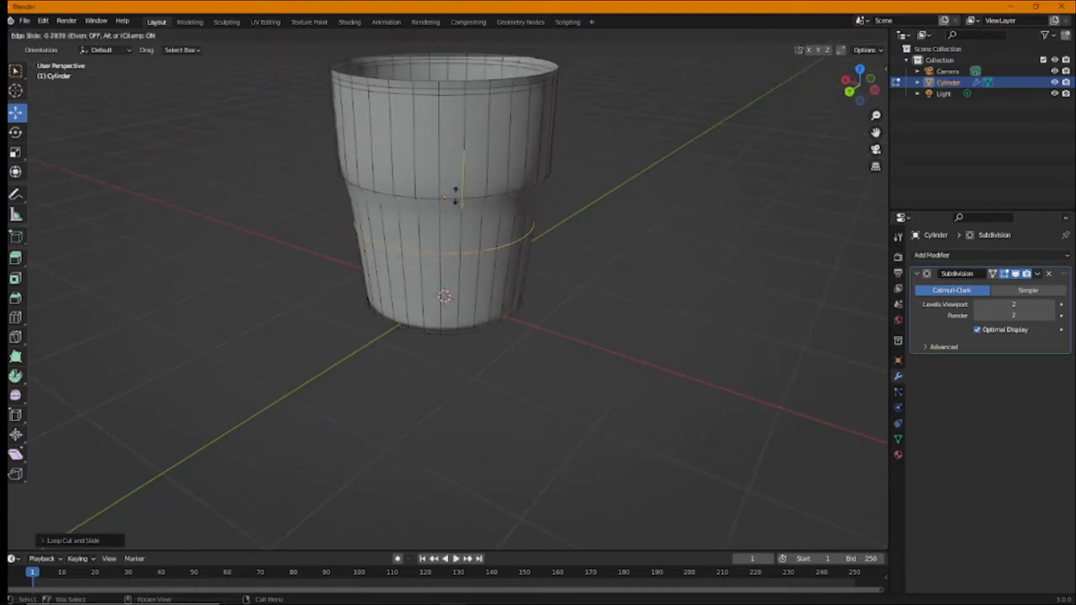
pyautogui.click(456, 168)
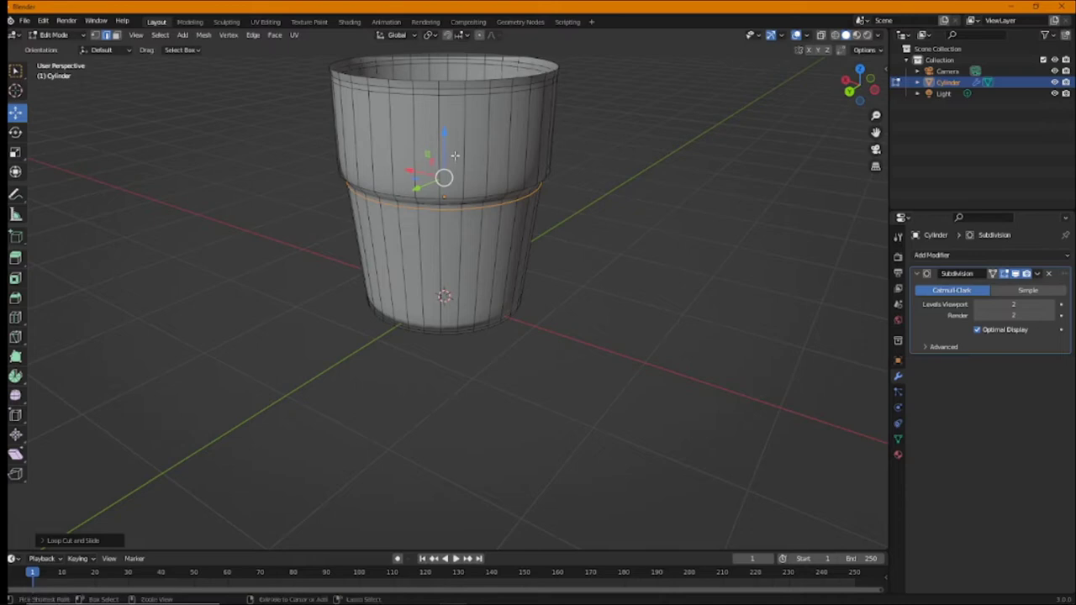
# Step: Scale the cup's bottom face to 0.75 and return to Object Mode
pyautogui.moveTo(454, 156); pyautogui.dragTo(555, 173, button='middle')
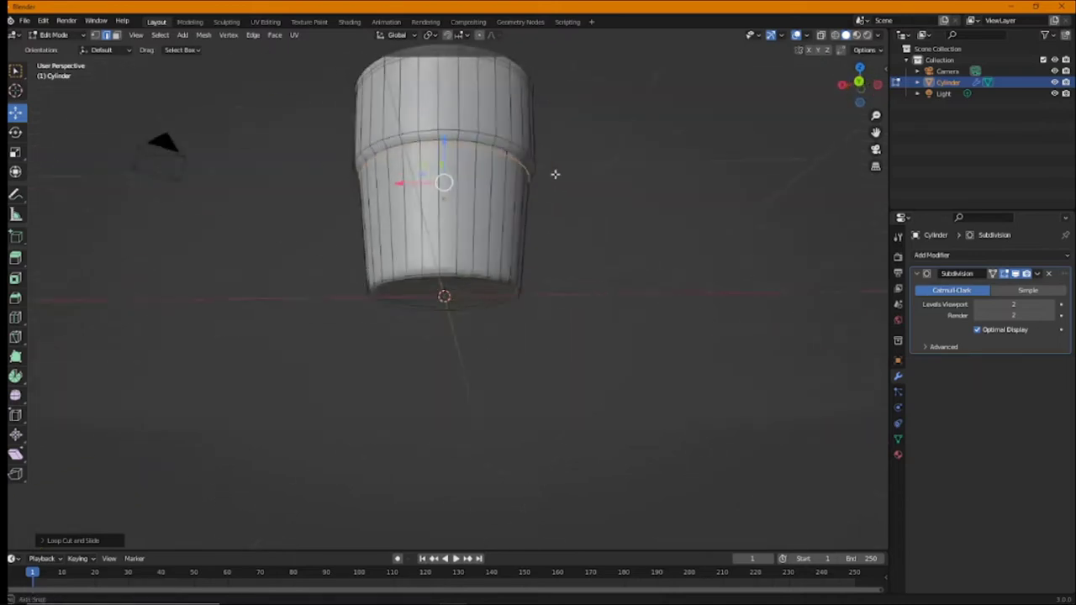
pyautogui.click(118, 35)
pyautogui.click(425, 269)
pyautogui.press('s')
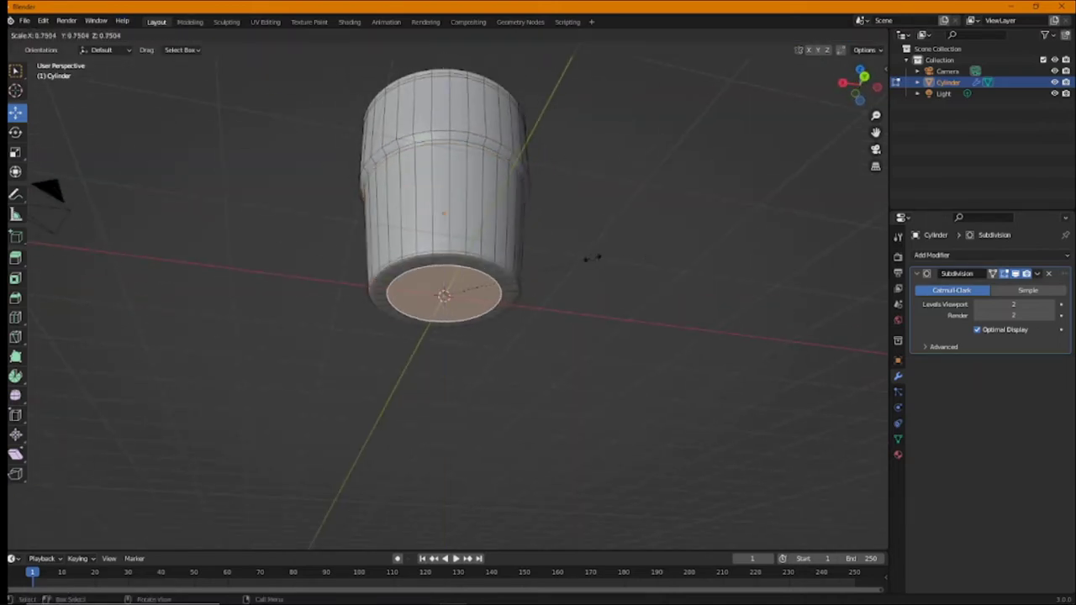
pyautogui.click(591, 258)
pyautogui.press('Tab')
pyautogui.moveTo(624, 295)
pyautogui.mouseDown(button='middle')
pyautogui.moveTo(579, 353)
pyautogui.moveTo(567, 443)
pyautogui.moveTo(811, 332)
pyautogui.mouseUp(button='middle')
# Step: Add a Solidify modifier with 0.01 m thickness and show the Material Properties
pyautogui.click(947, 258)
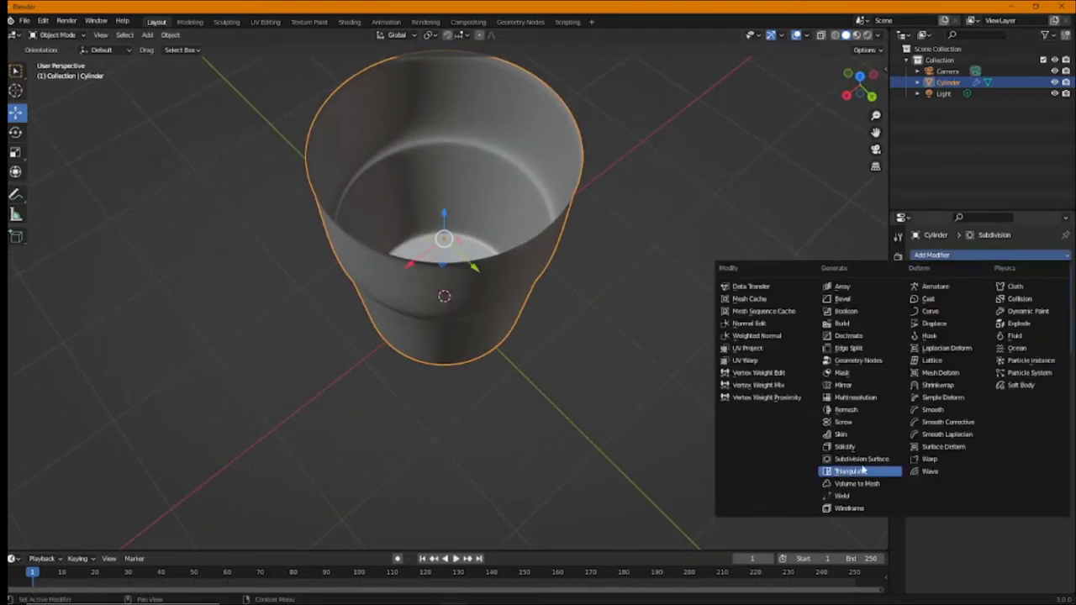
pyautogui.click(844, 447)
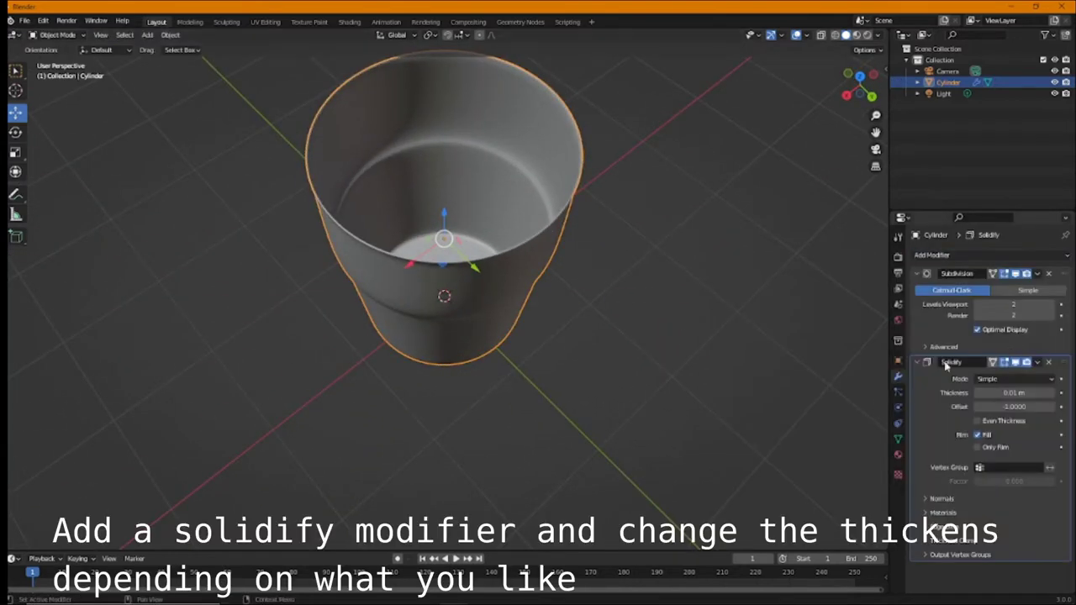
pyautogui.moveTo(471, 277)
pyautogui.mouseDown(button='middle')
pyautogui.moveTo(469, 227)
pyautogui.moveTo(844, 53)
pyautogui.mouseUp(button='middle')
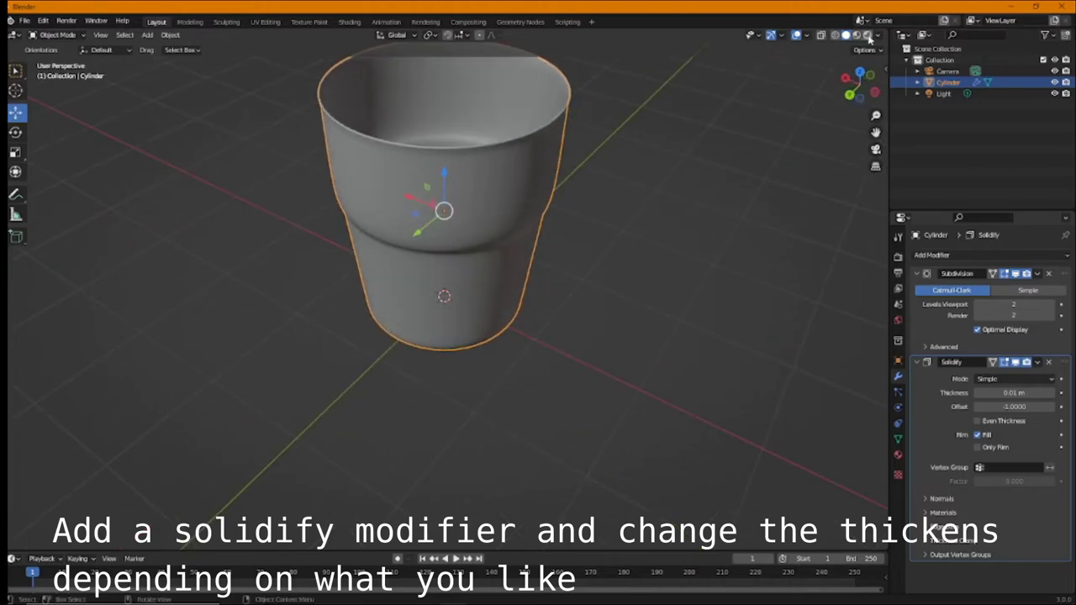
pyautogui.moveTo(620, 230)
pyautogui.mouseDown(button='middle')
pyautogui.moveTo(642, 230)
pyautogui.moveTo(670, 197)
pyautogui.moveTo(748, 202)
pyautogui.mouseUp(button='middle')
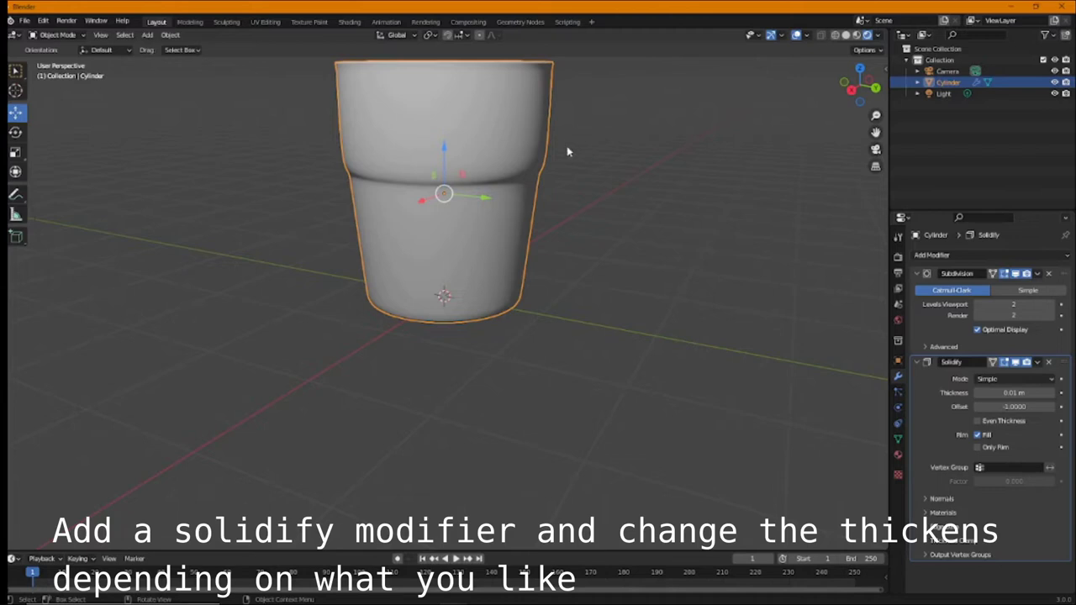
pyautogui.click(897, 454)
# Step: Create a new Glass BSDF material for the cup with roughness 0
pyautogui.click(1001, 304)
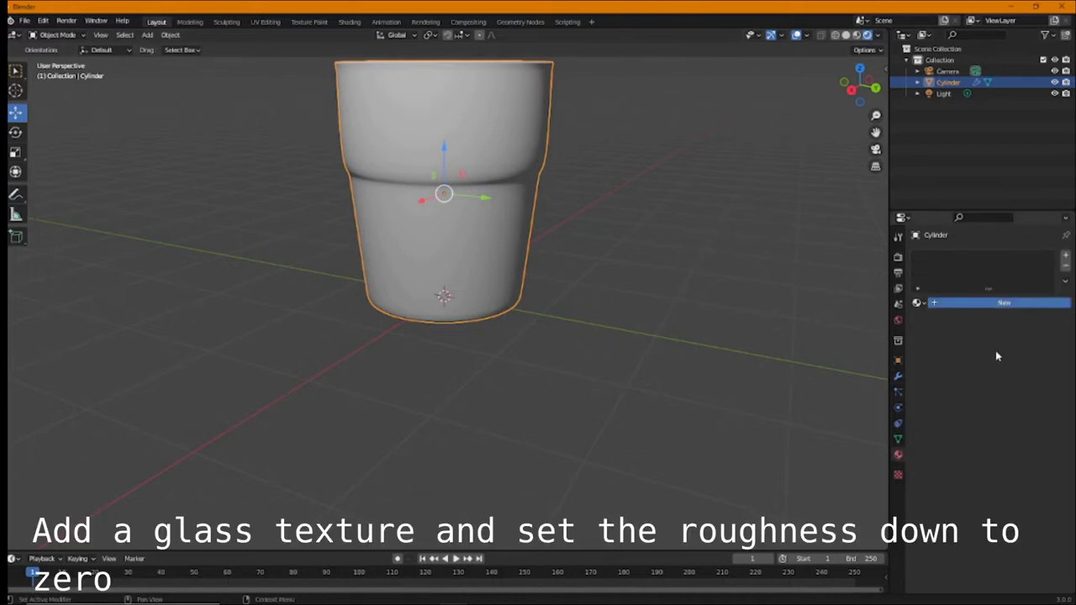
pyautogui.click(993, 376)
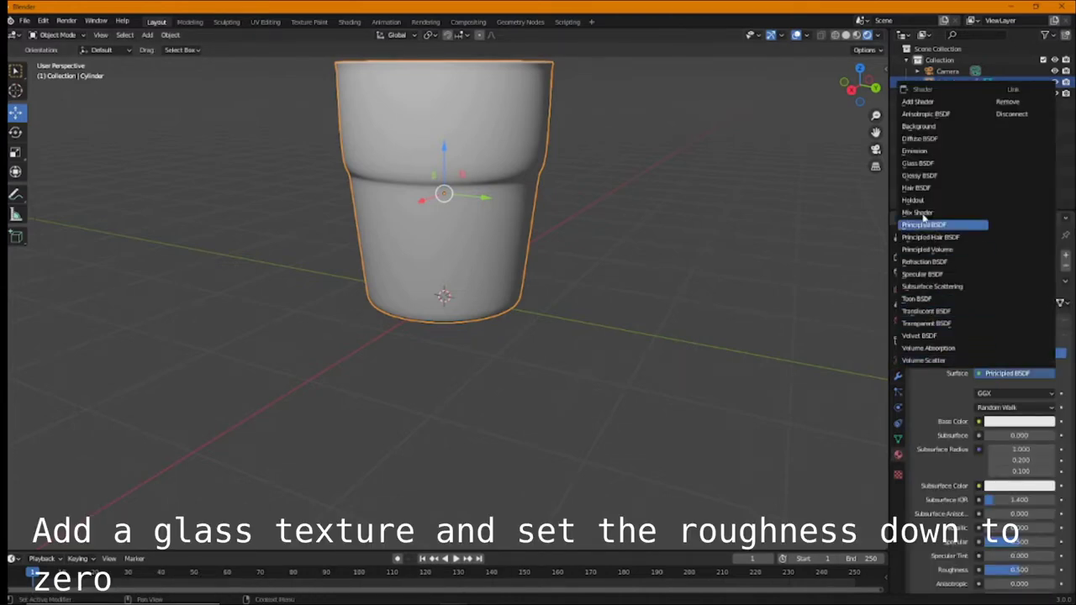
pyautogui.click(922, 165)
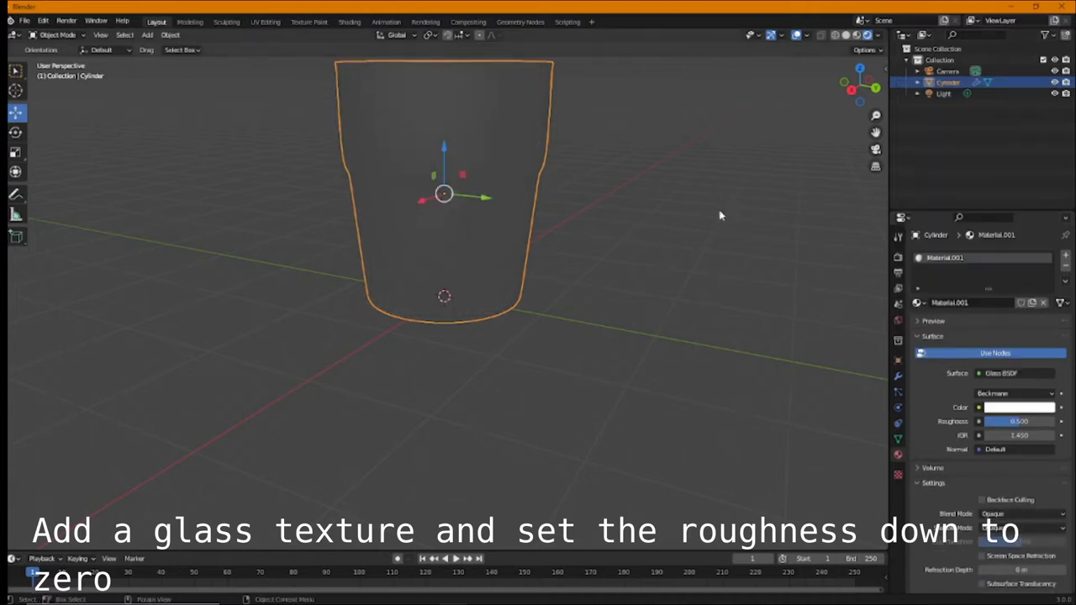
pyautogui.moveTo(720, 216); pyautogui.dragTo(658, 250, button='middle')
pyautogui.write('0')
pyautogui.press('Return')
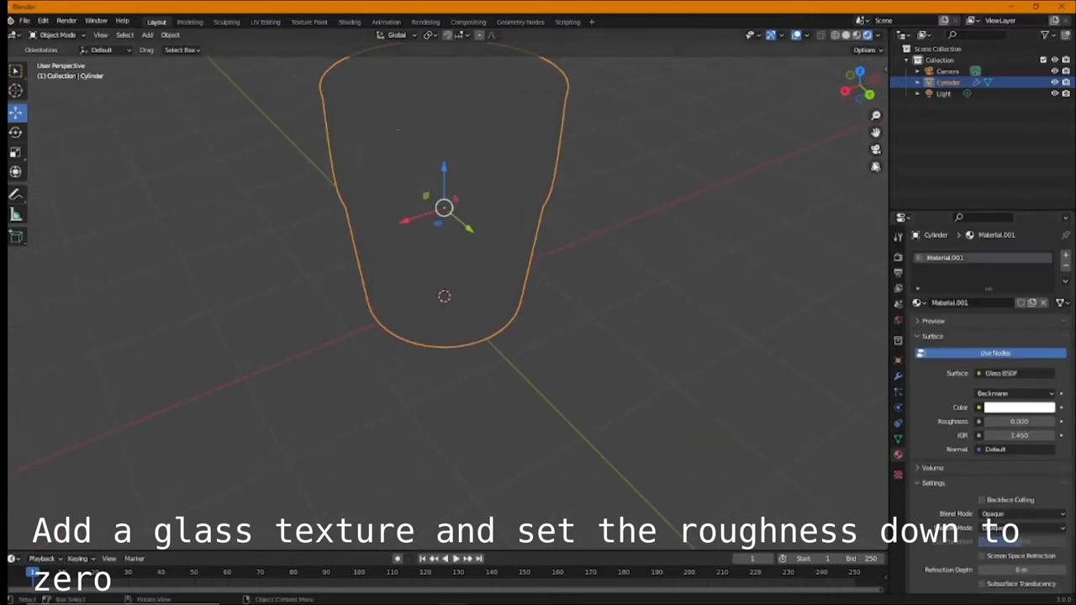
pyautogui.click(898, 257)
# Step: Switch the render engine to Cycles
pyautogui.click(1018, 254)
pyautogui.click(1009, 296)
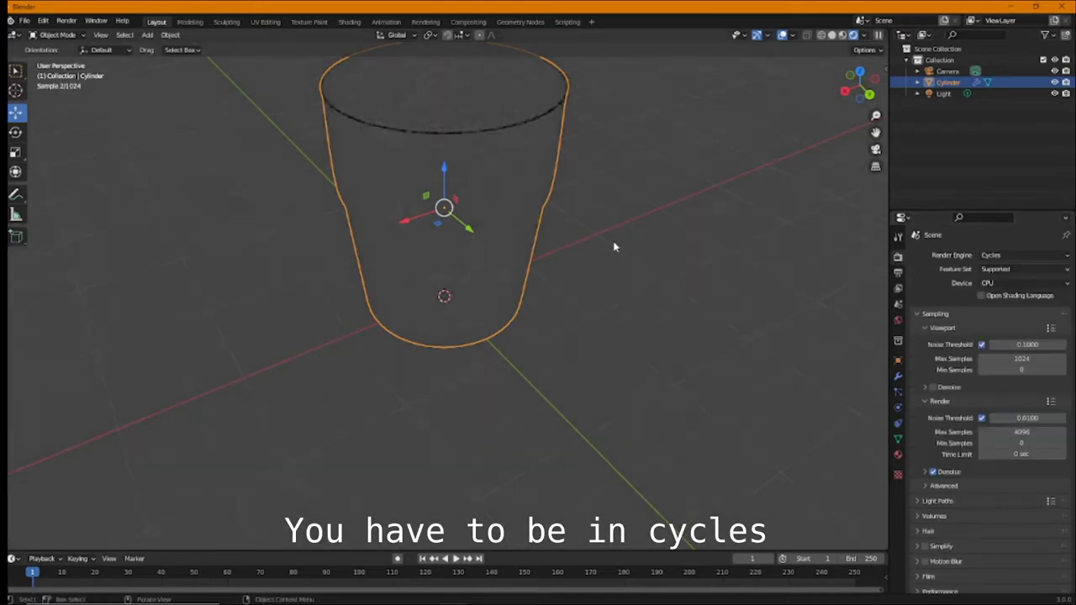
pyautogui.scroll(-5, 613, 245)
pyautogui.scroll(-3, 593, 243)
pyautogui.moveTo(593, 243)
pyautogui.mouseDown(button='middle')
pyautogui.moveTo(721, 195)
pyautogui.moveTo(644, 238)
pyautogui.mouseUp(button='middle')
pyautogui.scroll(4, 644, 238)
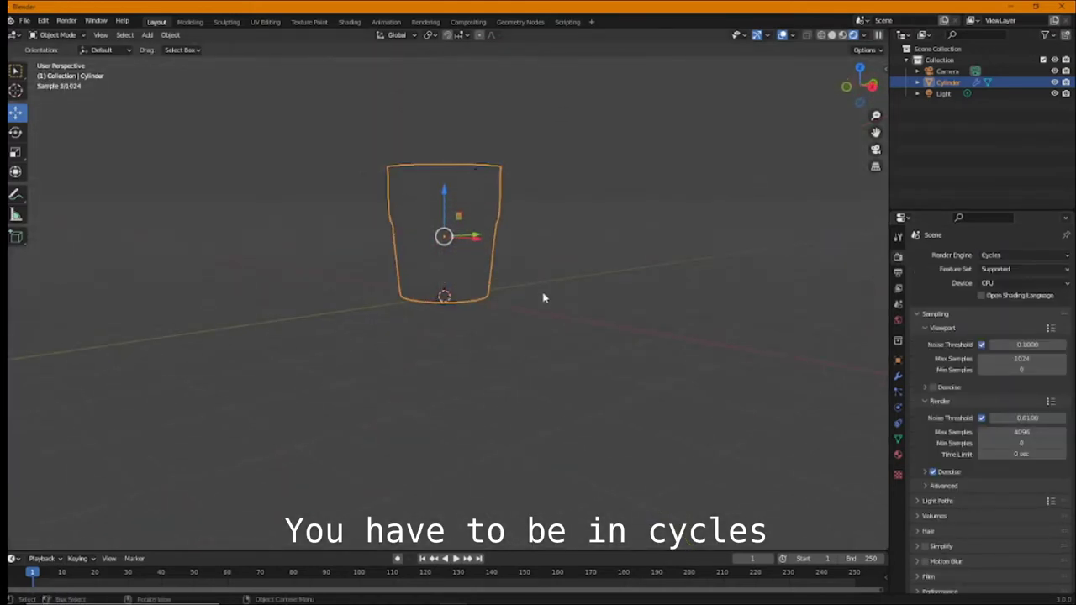
# Step: Add a plane under the cup and scale it into a wide floor
pyautogui.click(147, 35)
pyautogui.click(252, 47)
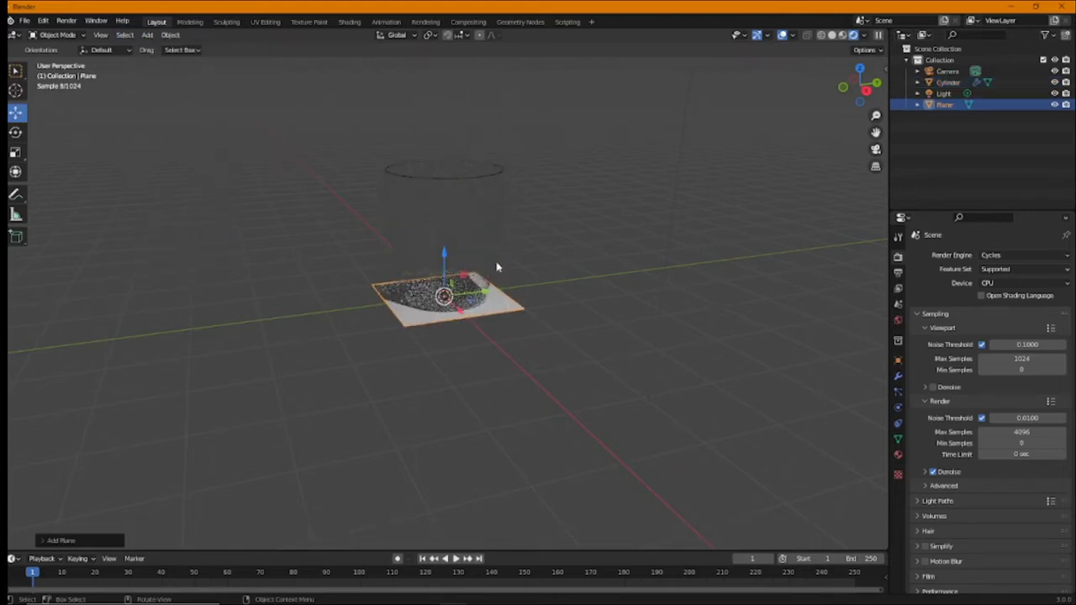
pyautogui.press('s')
pyautogui.click(705, 340)
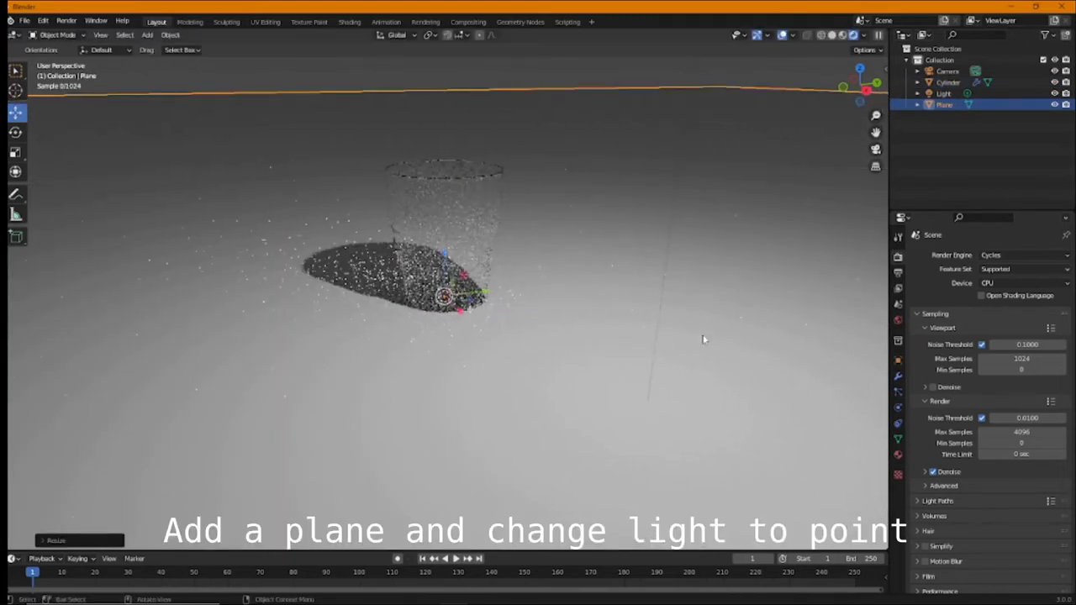
pyautogui.scroll(-5, 685, 337)
pyautogui.scroll(1, 656, 302)
pyautogui.moveTo(639, 278); pyautogui.dragTo(591, 226, button='middle')
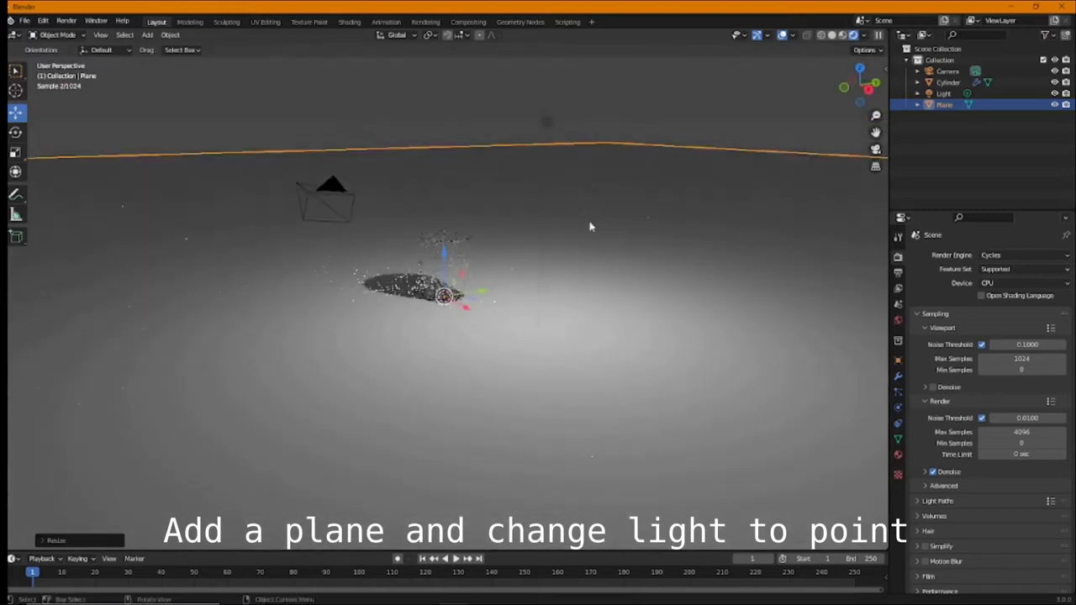
# Step: Turn the light into a 1000 W spot with a 75° cone, then return to solid shading
pyautogui.click(546, 122)
pyautogui.click(898, 408)
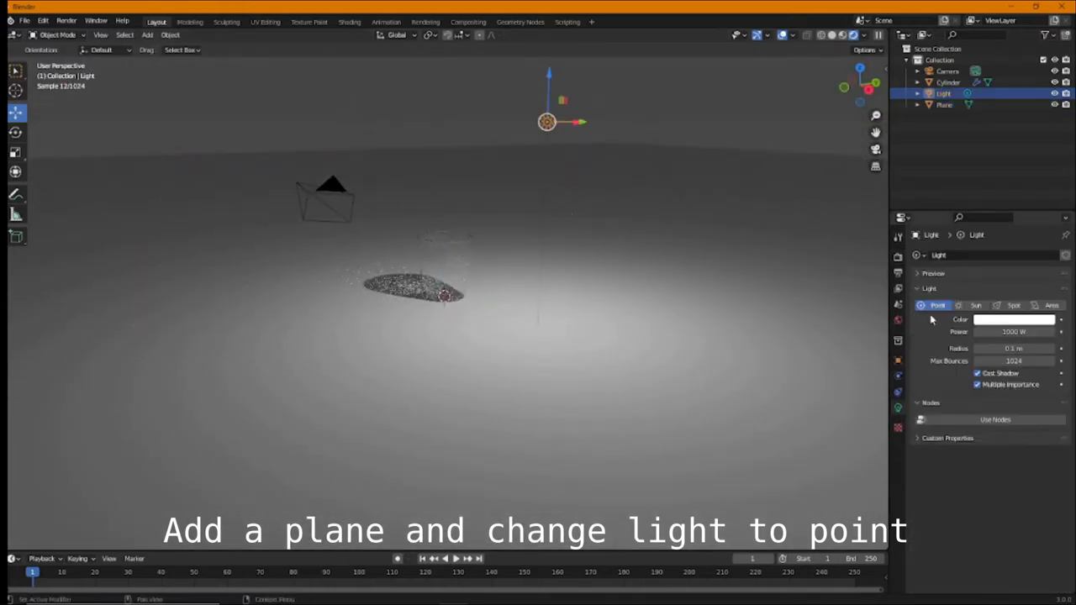
pyautogui.click(1015, 305)
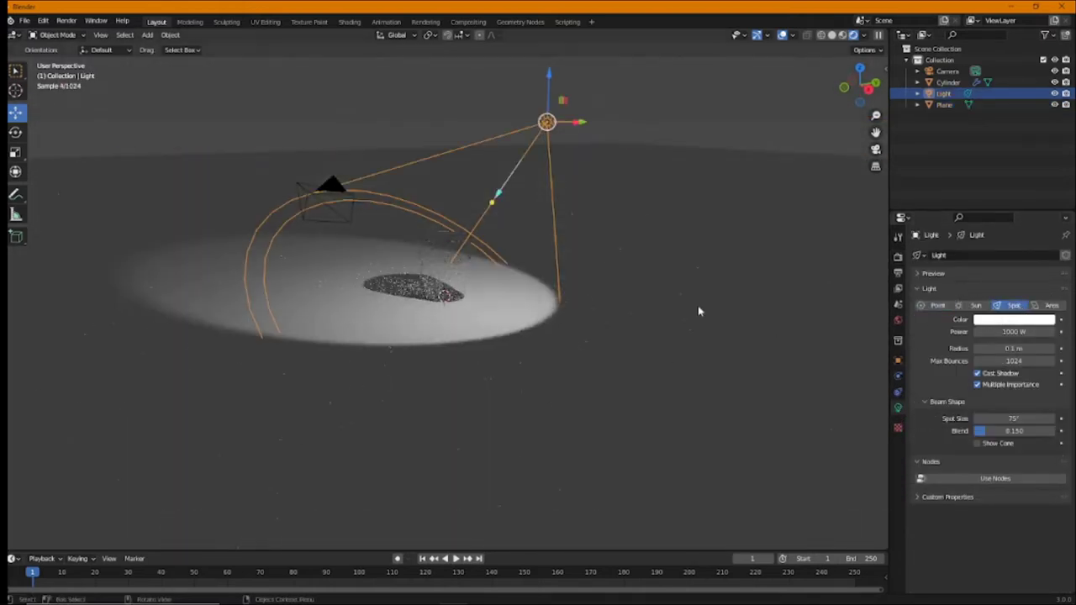
pyautogui.moveTo(699, 310)
pyautogui.mouseDown(button='middle')
pyautogui.moveTo(567, 279)
pyautogui.moveTo(775, 333)
pyautogui.mouseUp(button='middle')
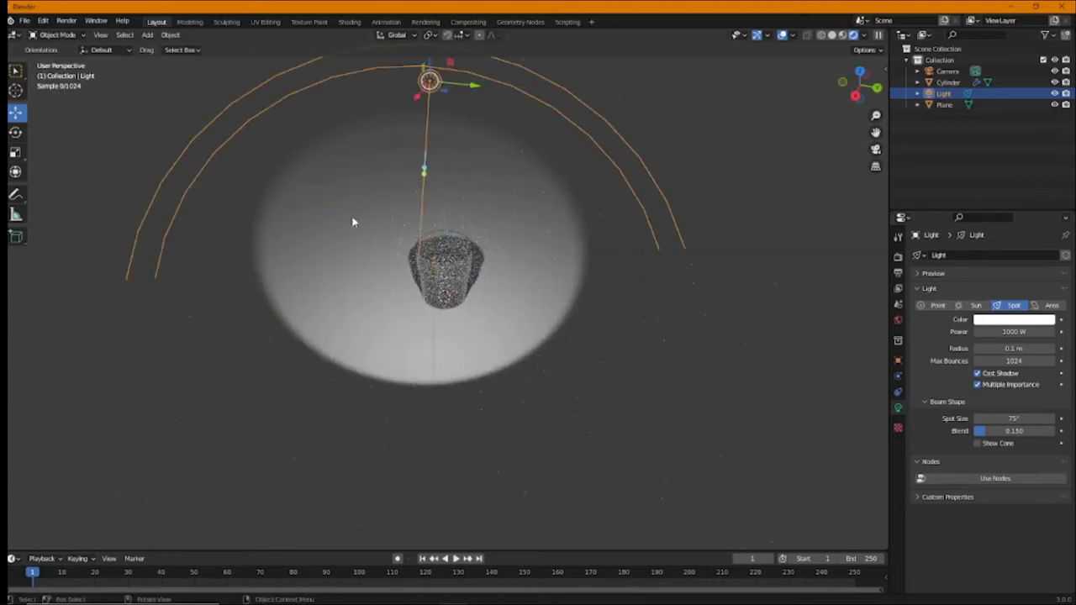
pyautogui.moveTo(356, 221)
pyautogui.mouseDown(button='middle')
pyautogui.moveTo(435, 200)
pyautogui.moveTo(777, 178)
pyautogui.mouseUp(button='middle')
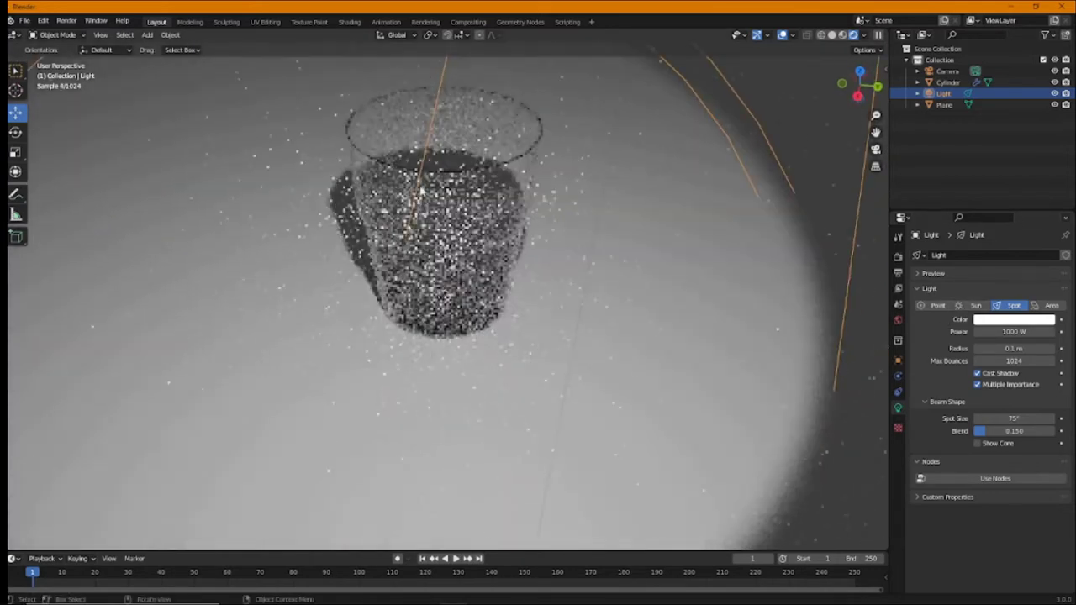
pyautogui.click(832, 35)
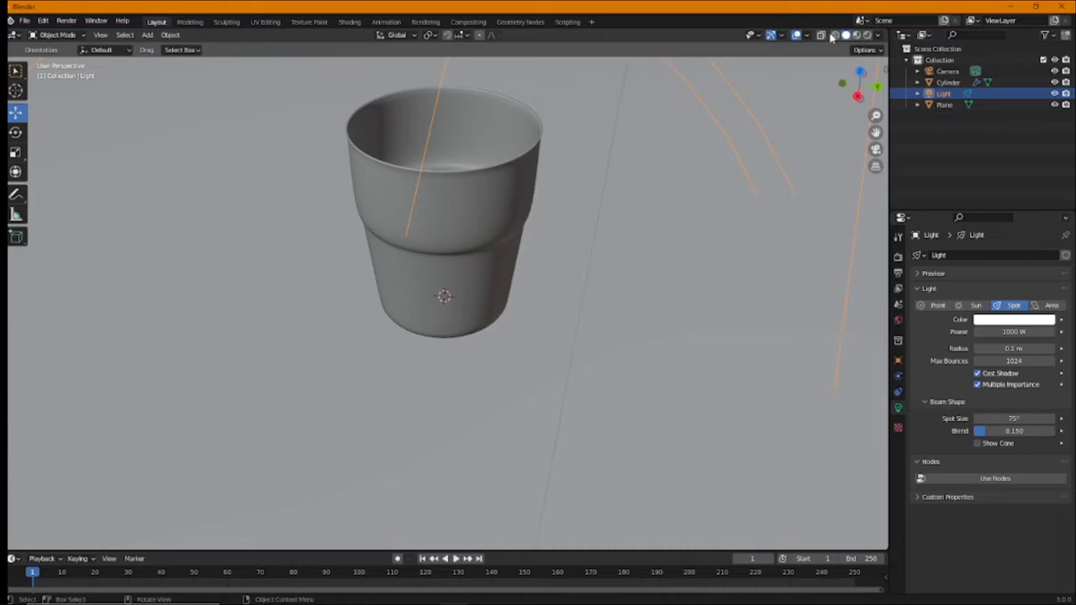
# Step: Add a 12-vertex circle around the cup's base and enter Edit Mode on it
pyautogui.click(147, 35)
pyautogui.moveTo(180, 48)
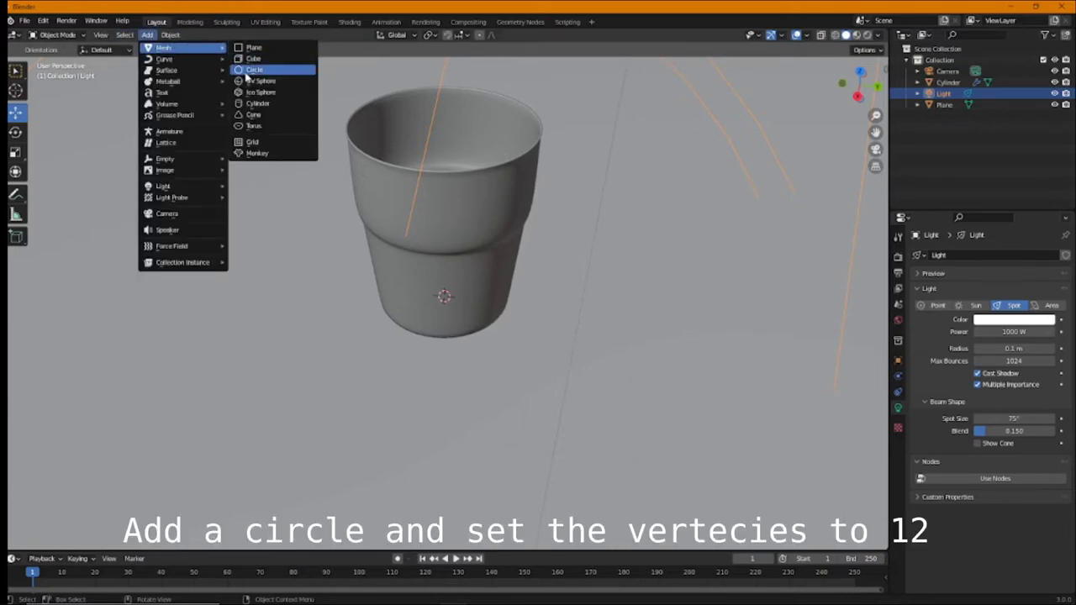
pyautogui.click(250, 71)
pyautogui.click(101, 541)
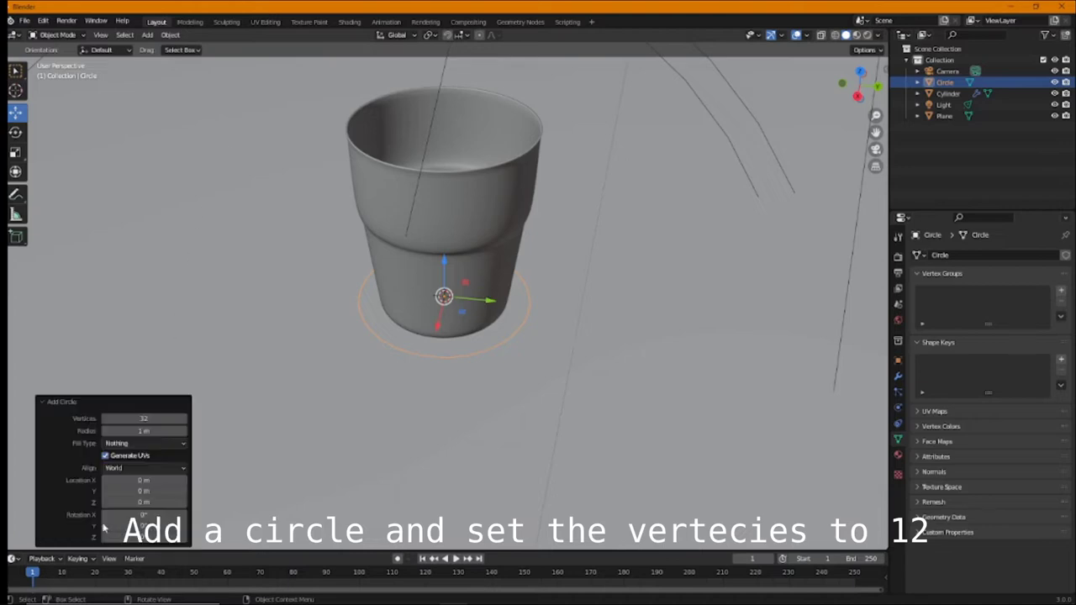
pyautogui.moveTo(106, 420); pyautogui.dragTo(109, 417)
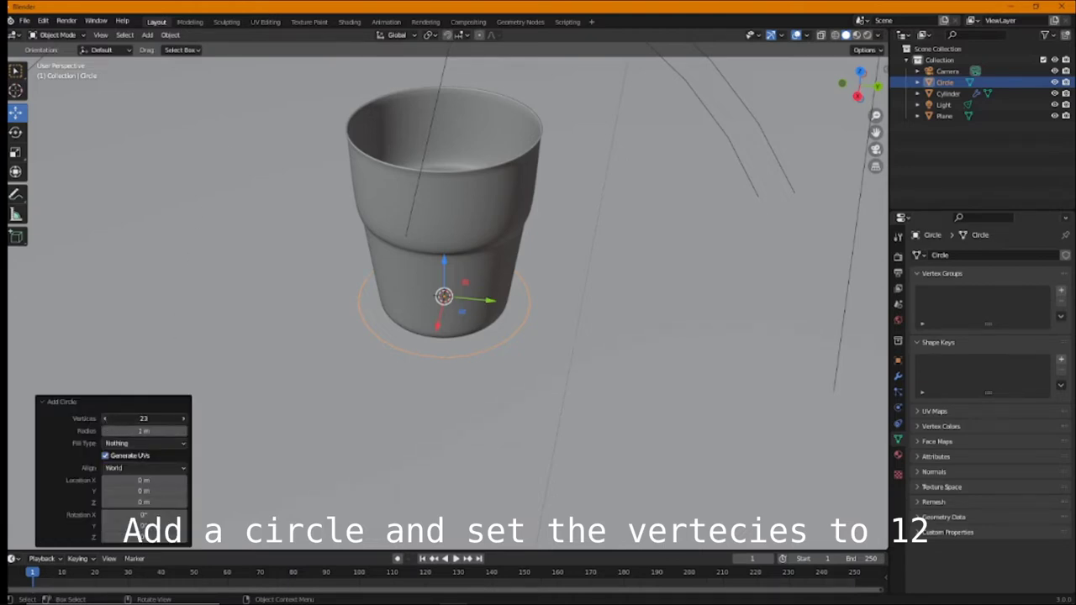
pyautogui.click(139, 418)
pyautogui.write('12')
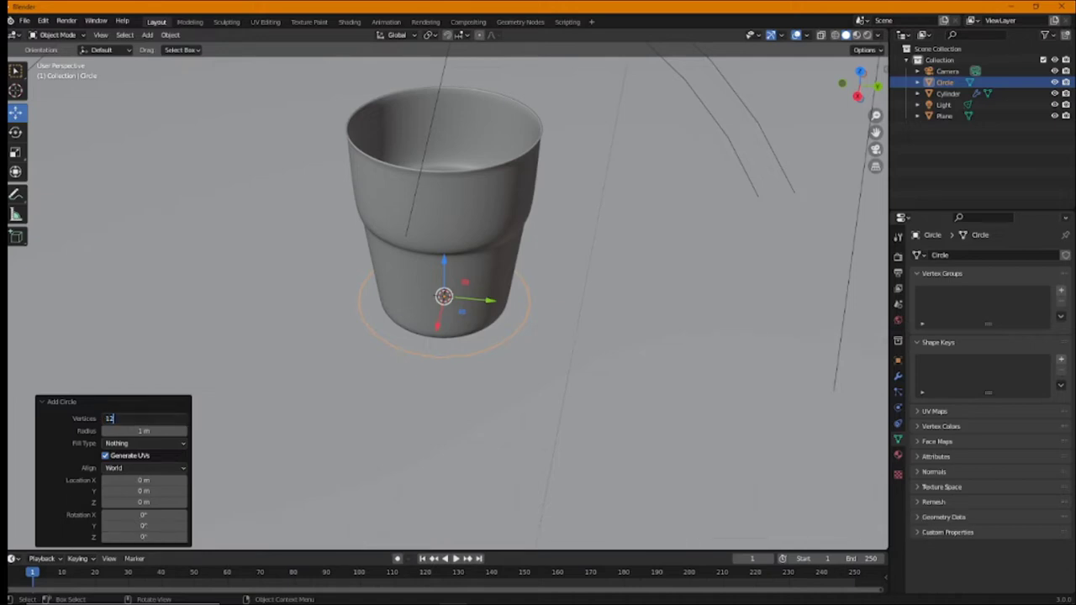
pyautogui.press('Return')
pyautogui.moveTo(340, 290)
pyautogui.mouseDown(button='middle')
pyautogui.moveTo(444, 260)
pyautogui.moveTo(420, 312)
pyautogui.mouseUp(button='middle')
pyautogui.press('Tab')
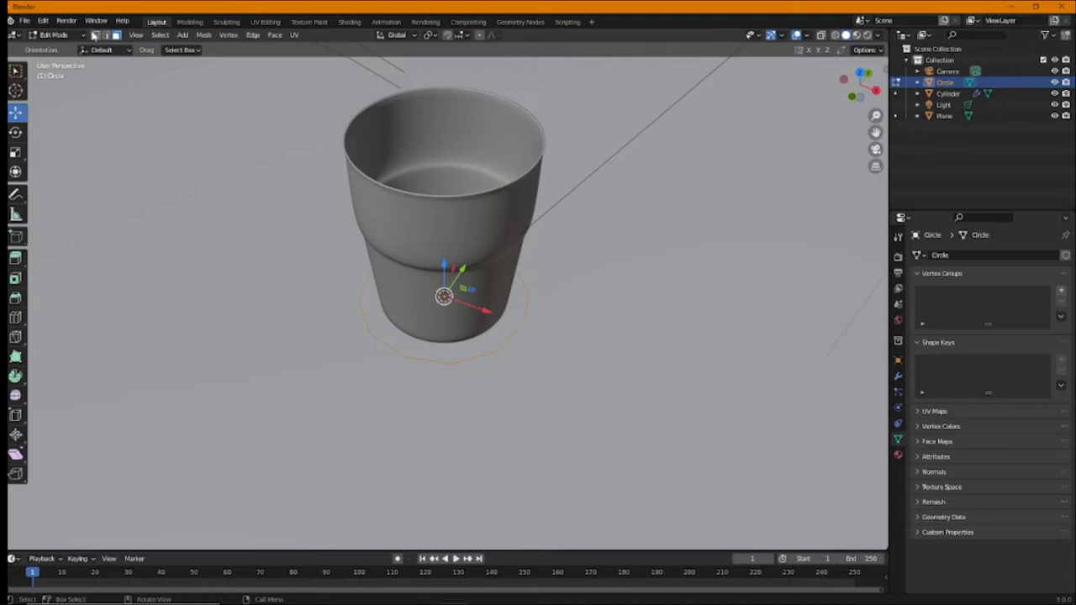
# Step: Select every second circle vertex and scale them inward to 0.656, forming a star
pyautogui.click(451, 363)
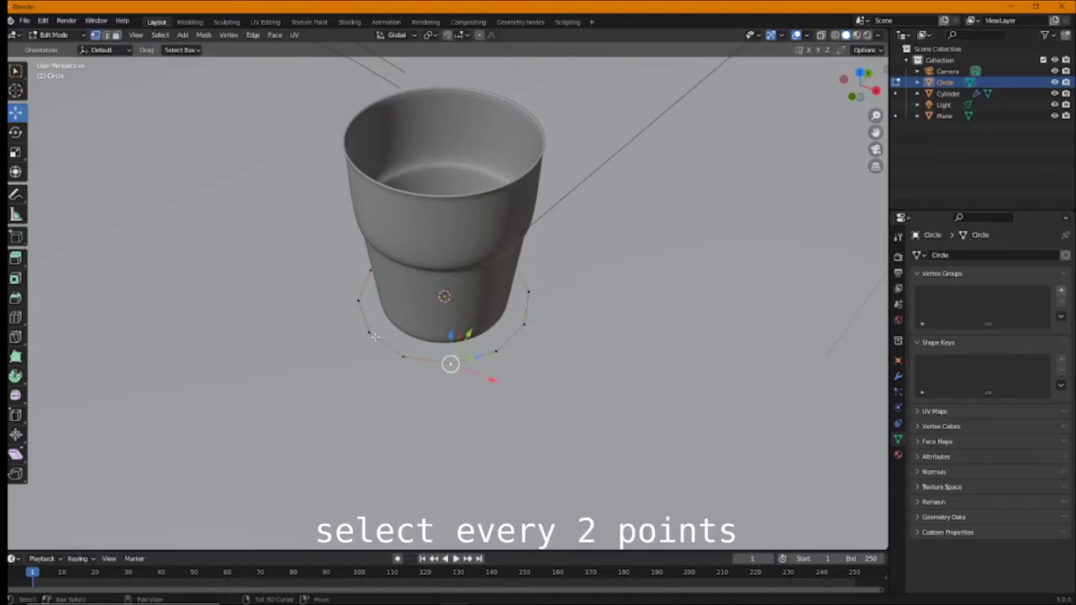
pyautogui.keyDown('shift'); pyautogui.click(371, 278); pyautogui.keyUp('shift')
pyautogui.moveTo(371, 277); pyautogui.dragTo(646, 290, button='middle')
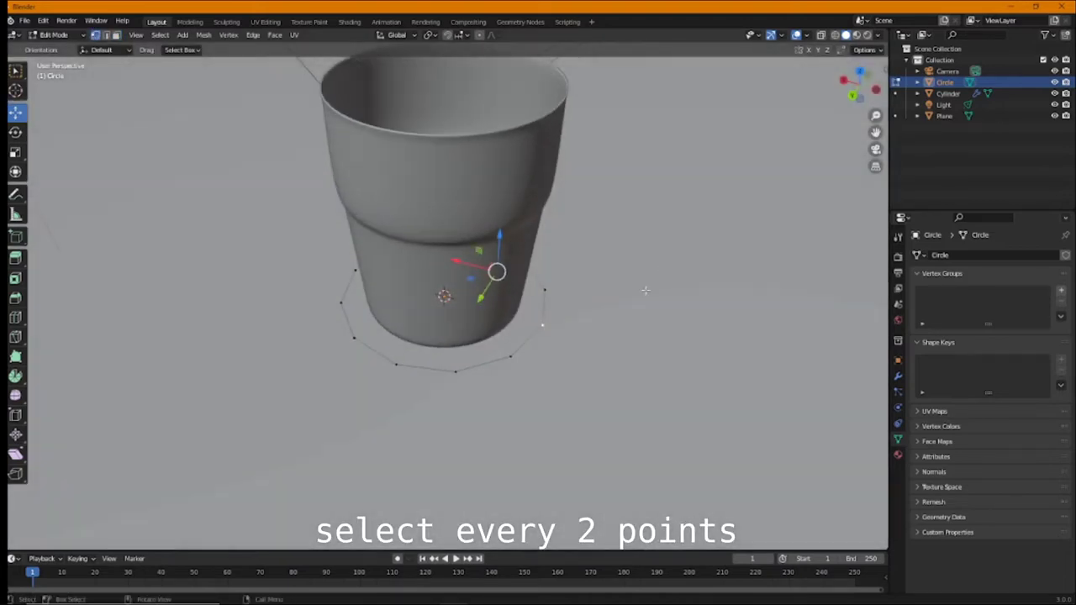
pyautogui.moveTo(450, 368); pyautogui.dragTo(361, 336, button='middle')
pyautogui.keyDown('shift'); pyautogui.click(361, 336); pyautogui.keyUp('shift')
pyautogui.keyDown('shift'); pyautogui.click(352, 298); pyautogui.keyUp('shift')
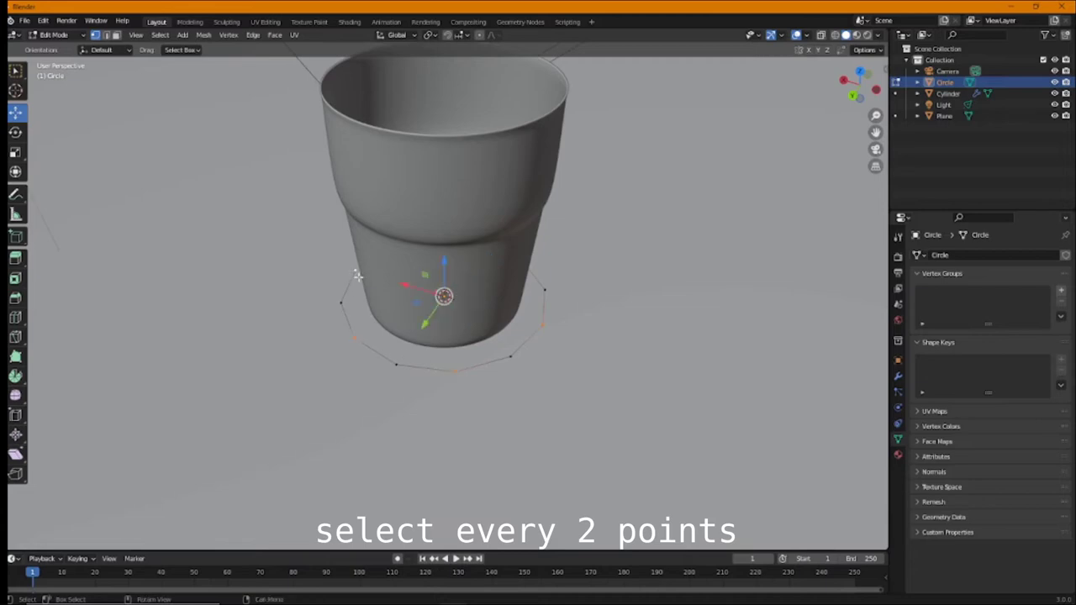
pyautogui.moveTo(359, 278)
pyautogui.mouseDown(button='middle')
pyautogui.moveTo(581, 233)
pyautogui.moveTo(583, 291)
pyautogui.mouseUp(button='middle')
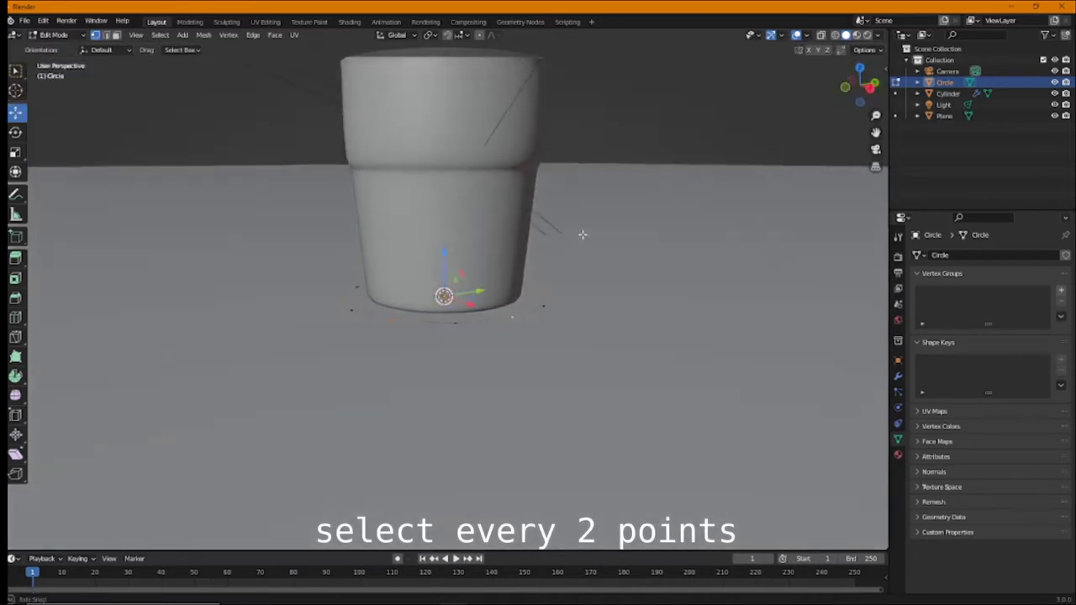
pyautogui.press('s')
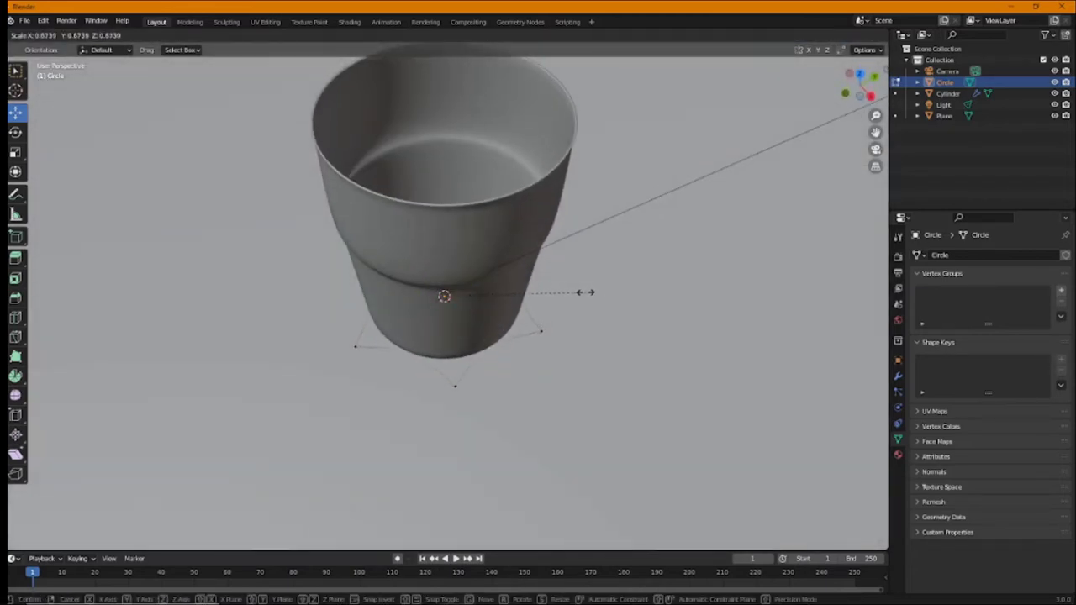
pyautogui.click(581, 291)
pyautogui.moveTo(582, 291)
pyautogui.mouseDown(button='middle')
pyautogui.moveTo(675, 253)
pyautogui.moveTo(482, 277)
pyautogui.mouseUp(button='middle')
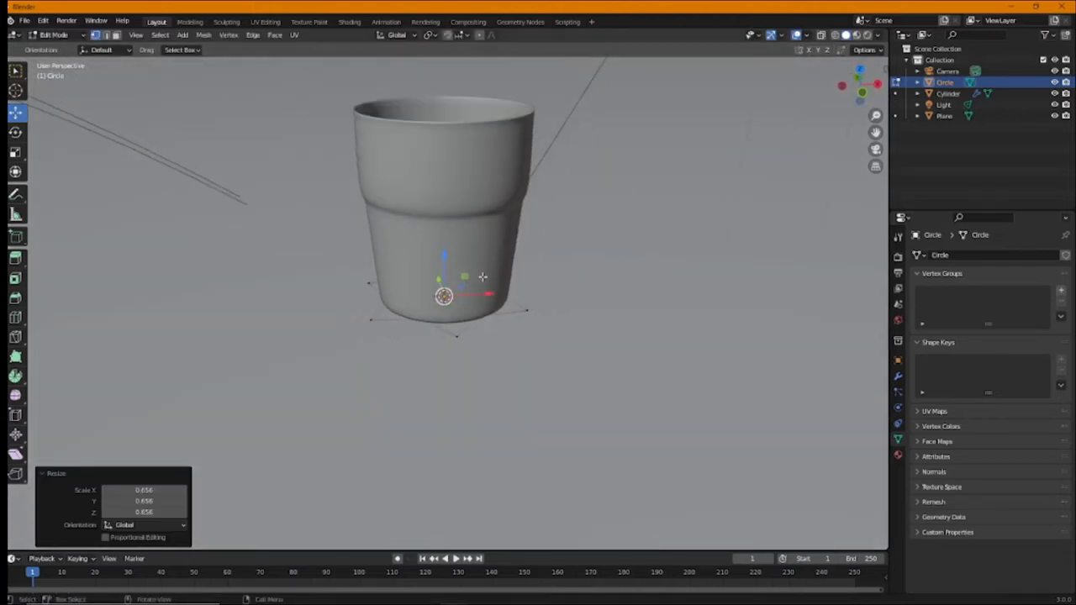
# Step: Move the star straight up along Z to the cup's bottom, then switch to wireframe shading
pyautogui.press('g')
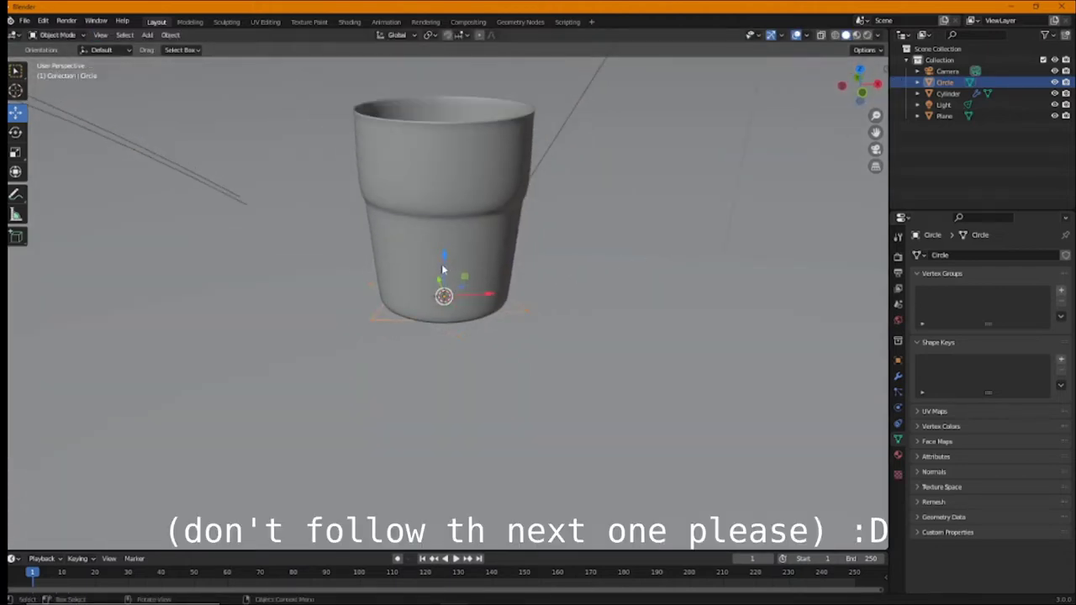
pyautogui.press('z')
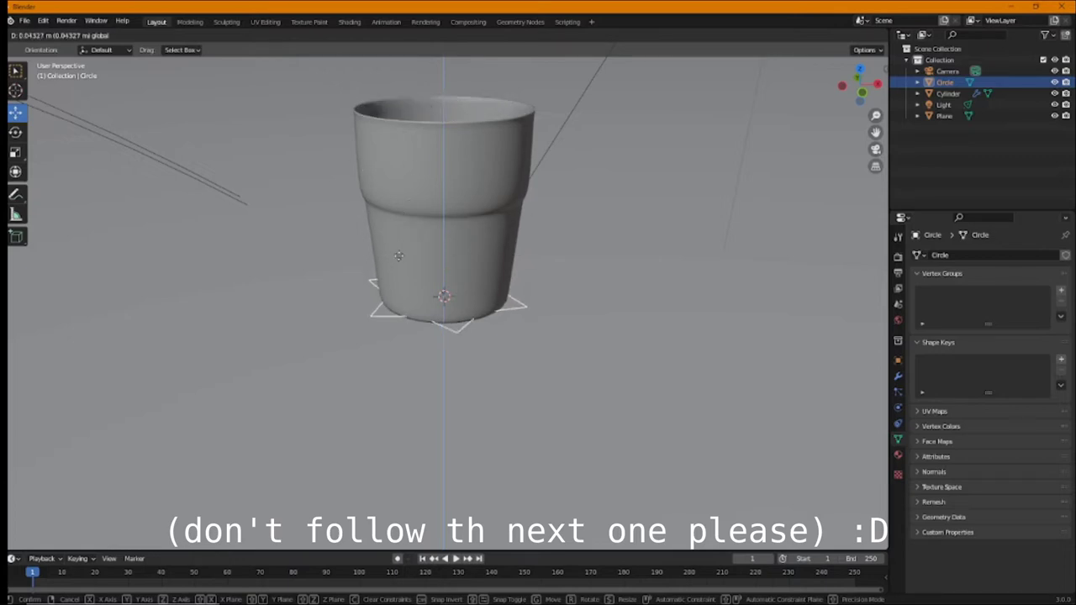
pyautogui.click(559, 275)
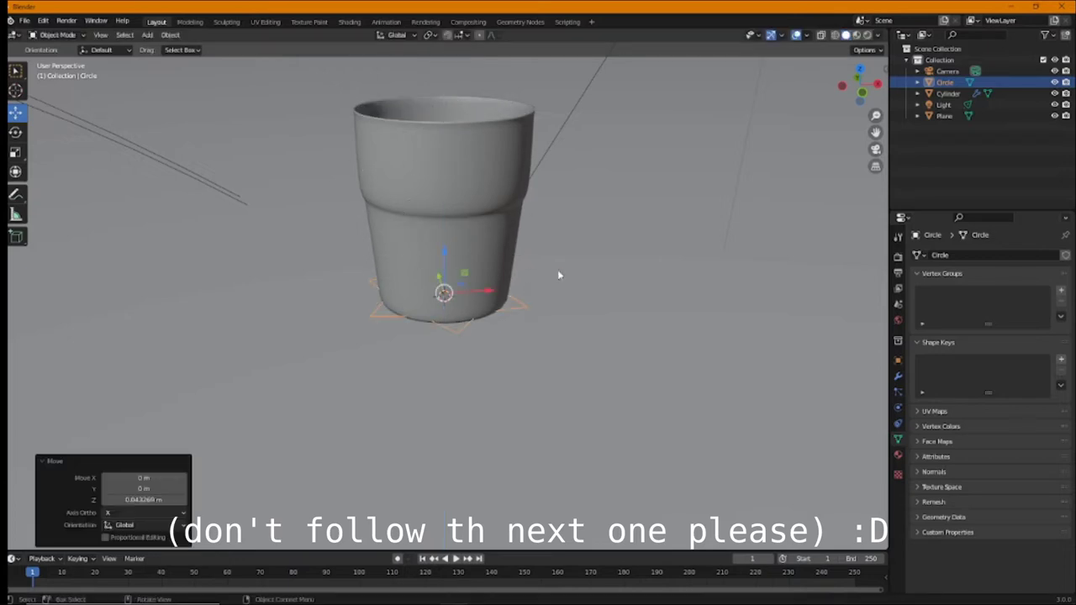
pyautogui.click(835, 35)
# Step: Shrink the star to 0.706 and enter Edit Mode in front view
pyautogui.press('s')
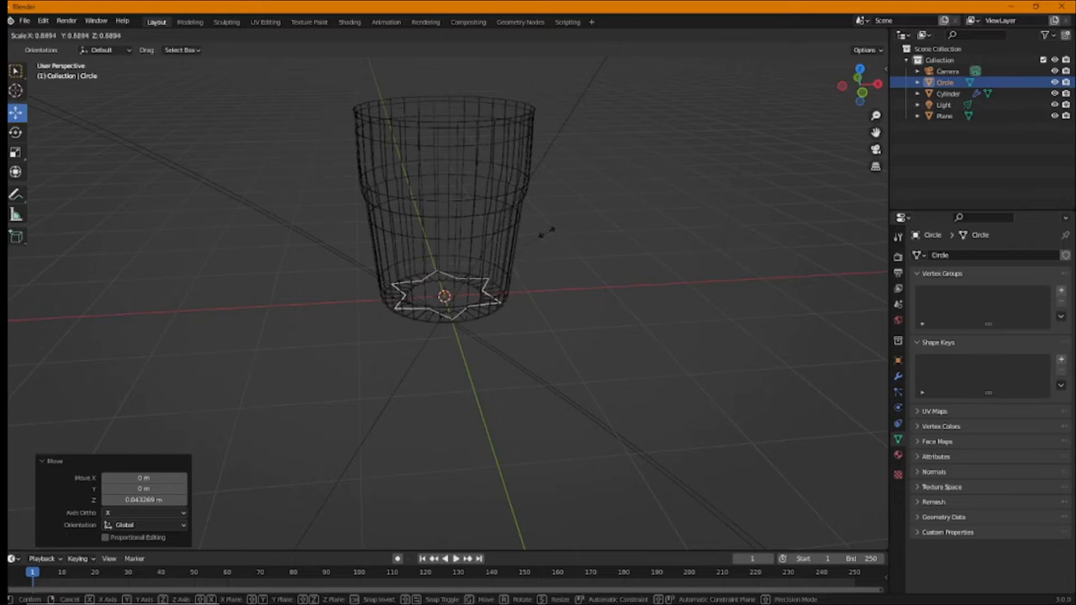
pyautogui.click(550, 237)
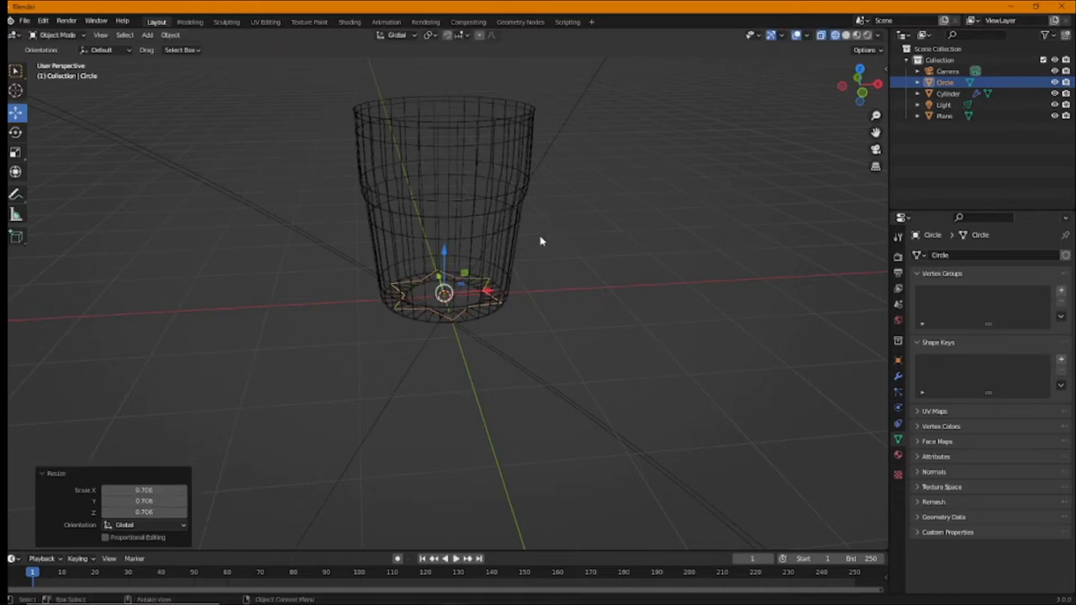
pyautogui.press('Tab')
pyautogui.moveTo(538, 235)
pyautogui.mouseDown(button='middle')
pyautogui.moveTo(577, 232)
pyautogui.moveTo(532, 245)
pyautogui.mouseUp(button='middle')
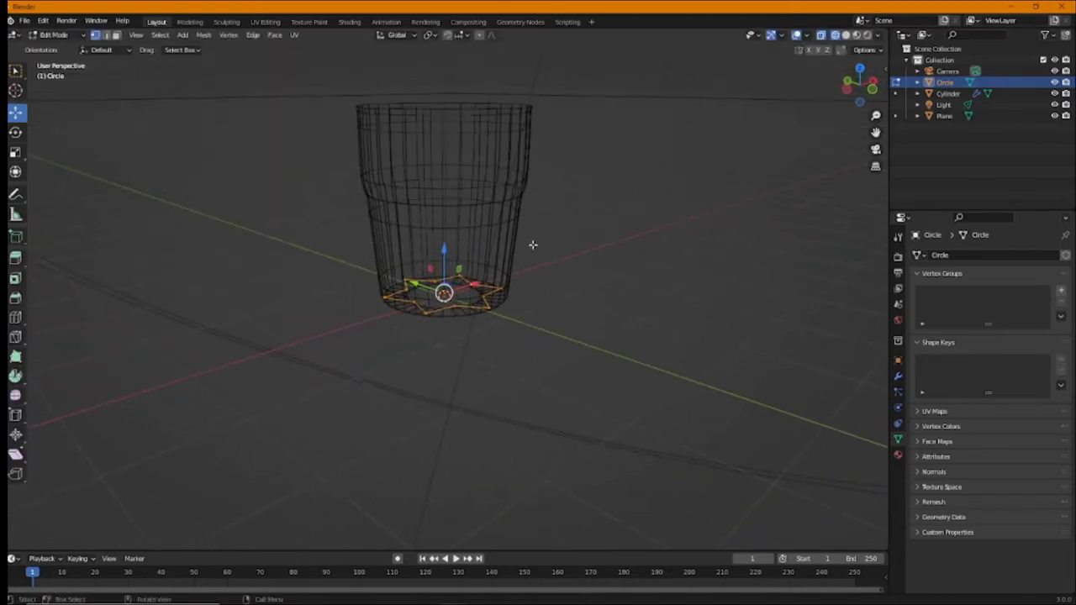
pyautogui.press('KP_1')
# Step: Extrude the star ring upward and widen the new top ring to 1.176
pyautogui.press('g')
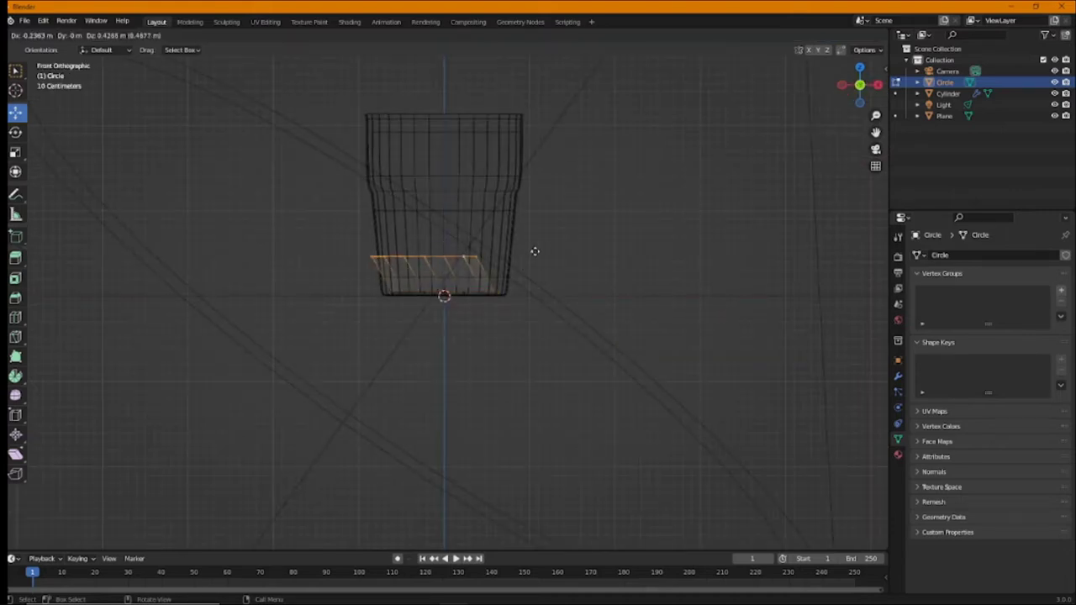
pyautogui.press('z')
pyautogui.click(549, 247)
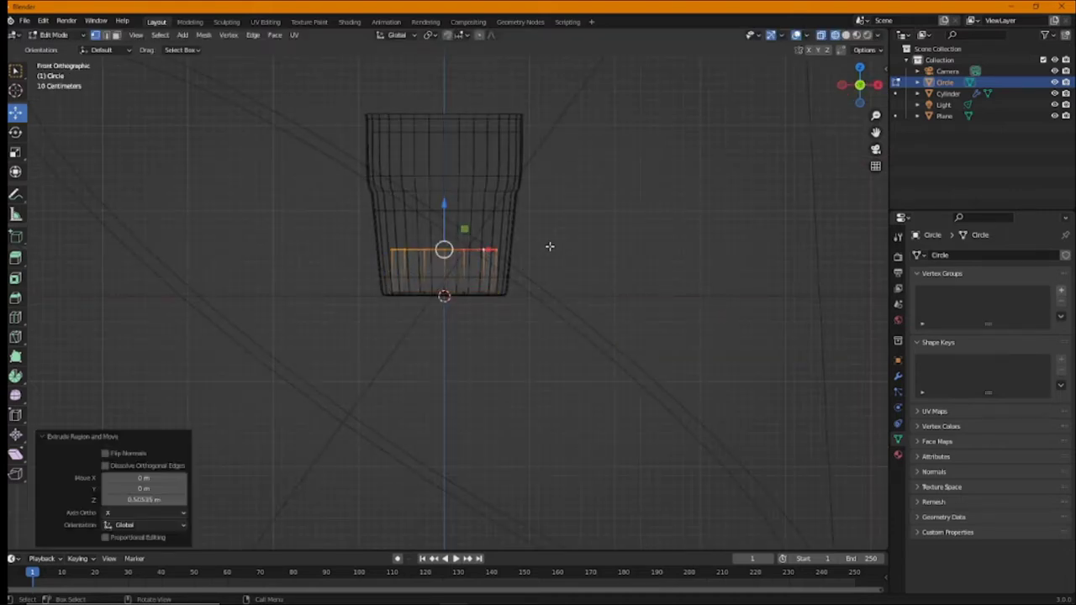
pyautogui.press('g')
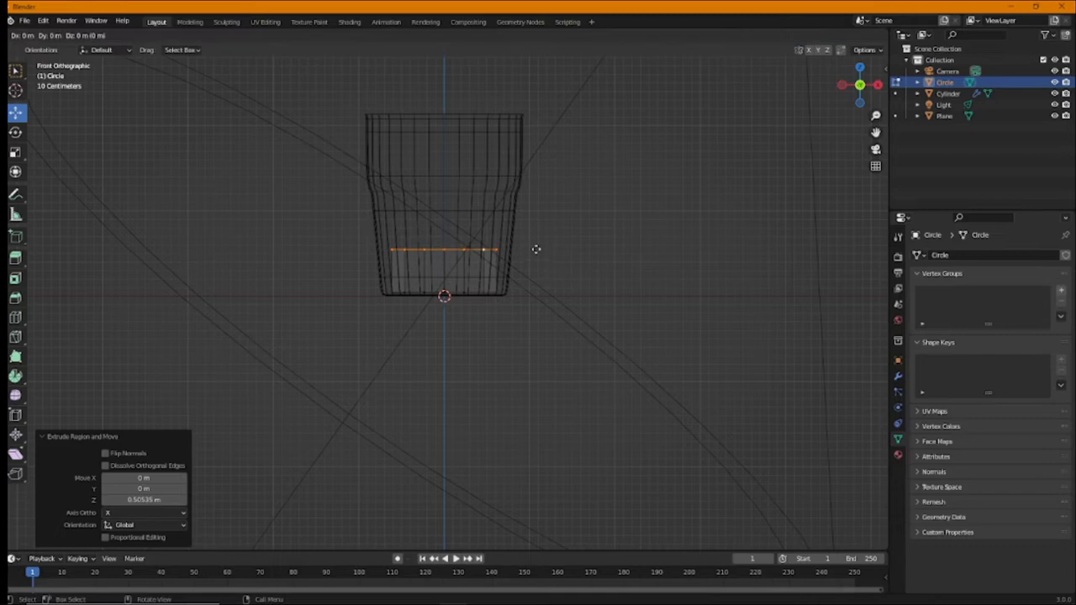
pyautogui.rightClick(539, 213)
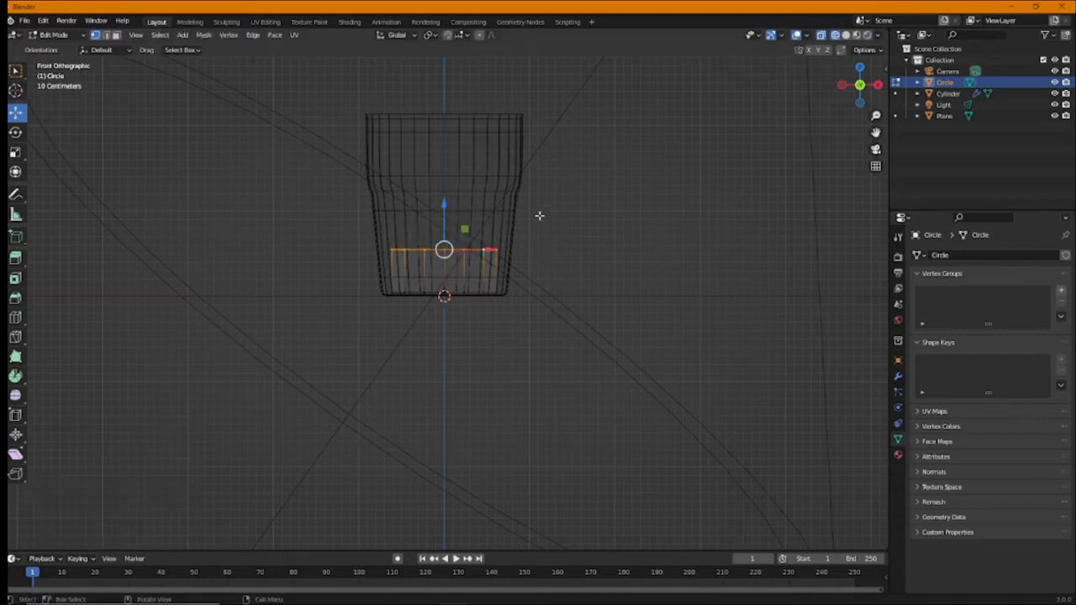
pyautogui.press('s')
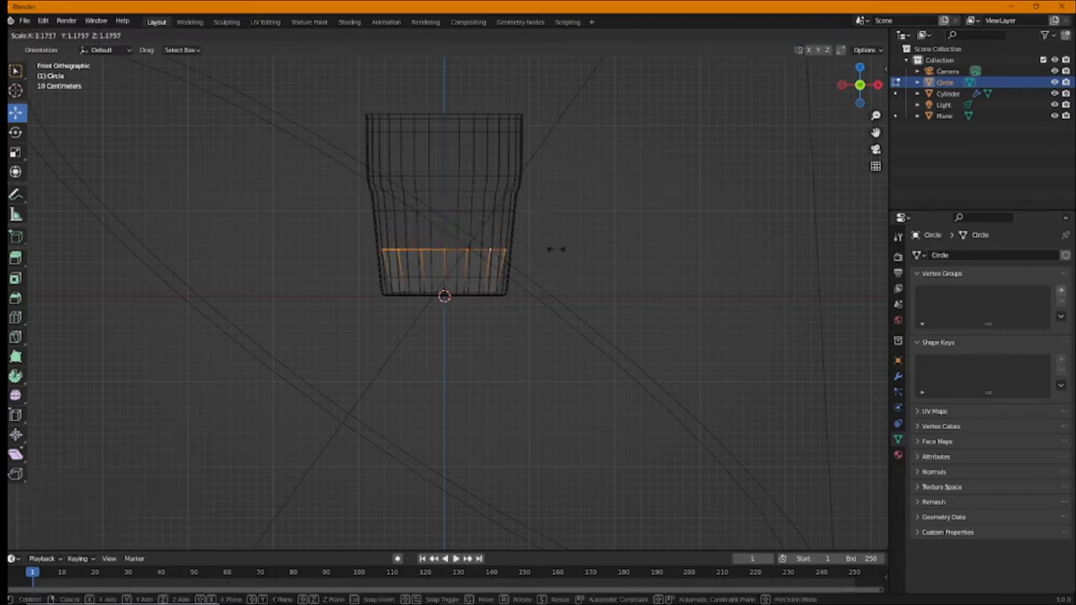
pyautogui.click(556, 249)
# Step: Slightly enlarge the bottom loop, then raise the middle ring and widen it a little
pyautogui.keyDown('alt'); pyautogui.click(429, 292); pyautogui.keyUp('alt')
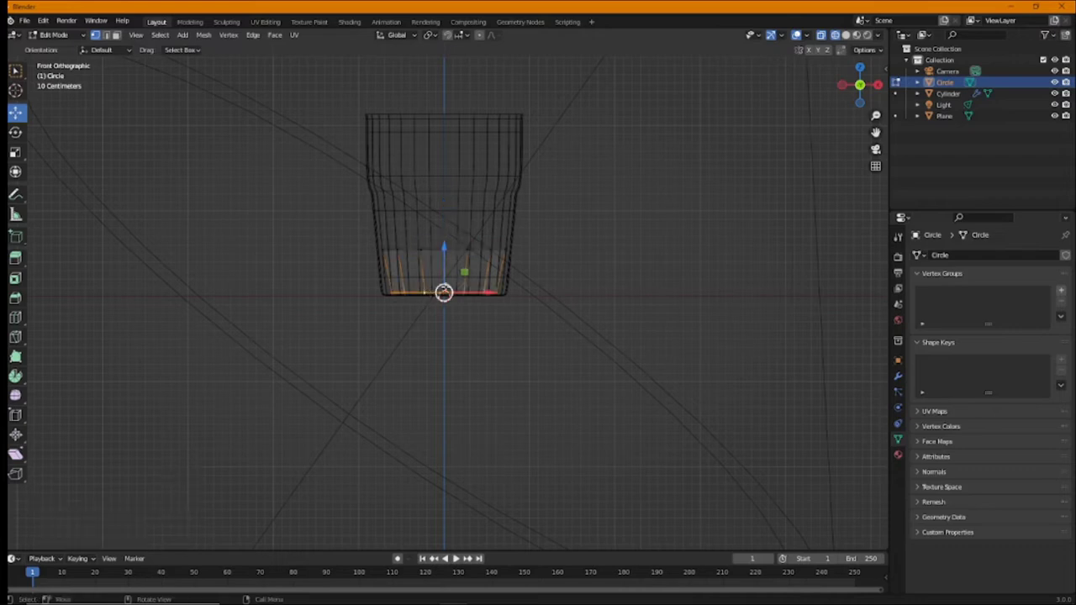
pyautogui.press('s')
pyautogui.click(522, 269)
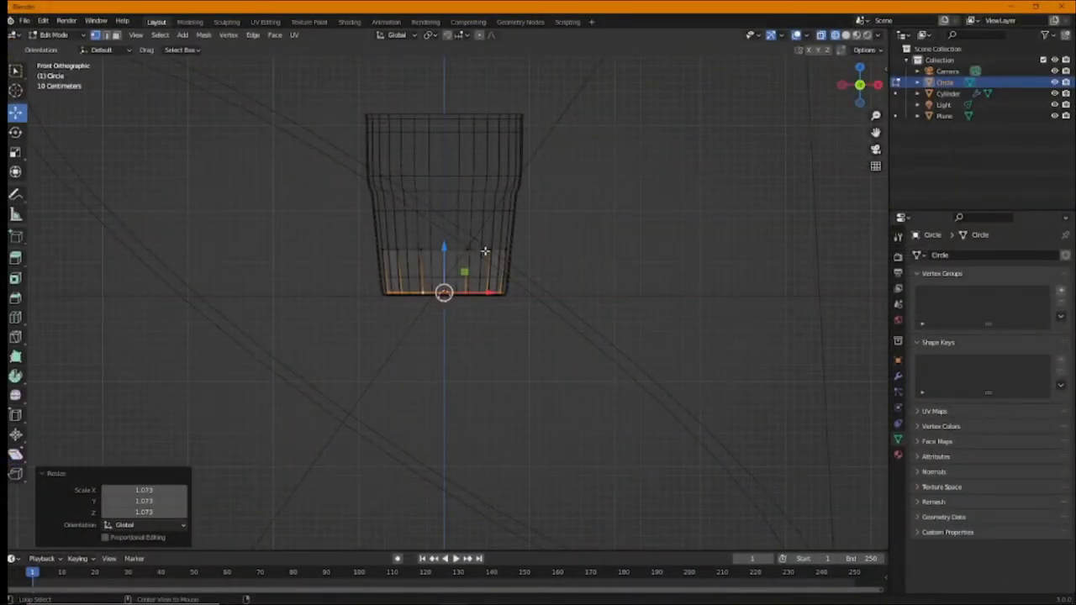
pyautogui.keyDown('alt'); pyautogui.click(485, 251); pyautogui.keyUp('alt')
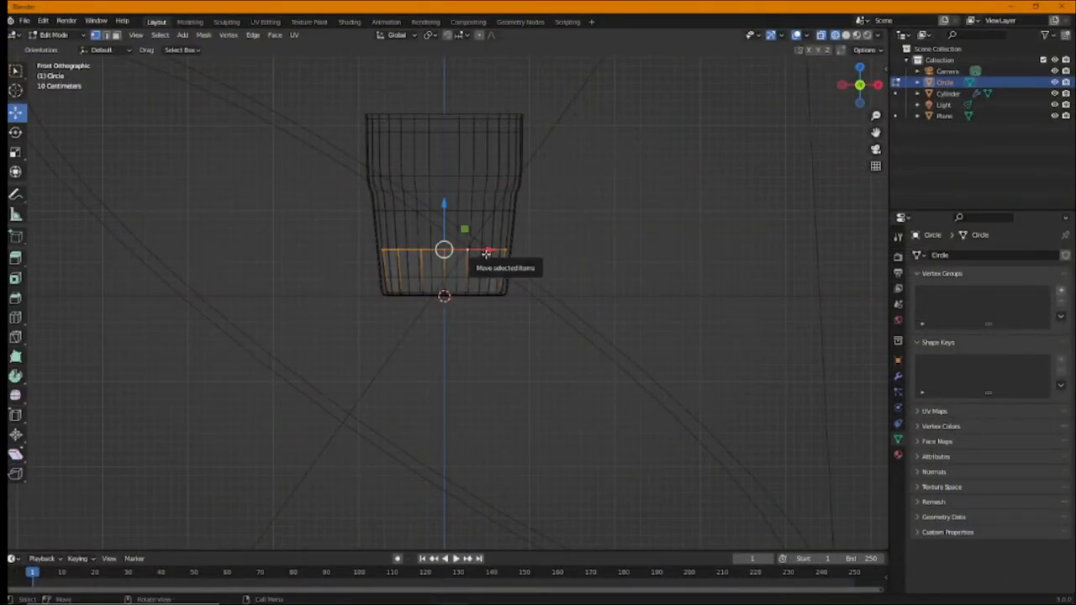
pyautogui.moveTo(469, 255); pyautogui.dragTo(481, 210)
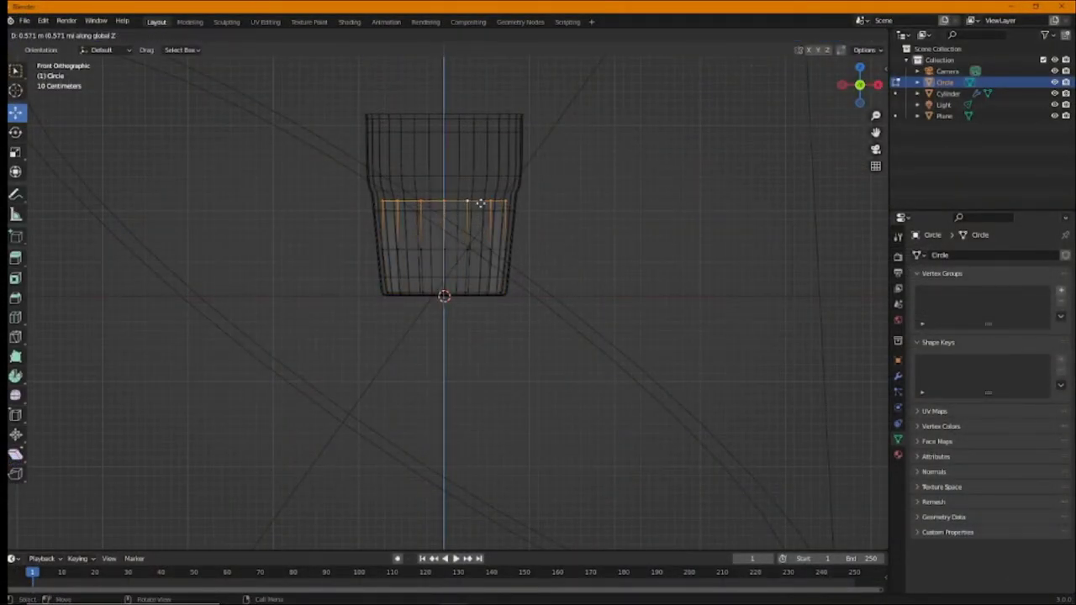
pyautogui.click(529, 189)
pyautogui.press('s')
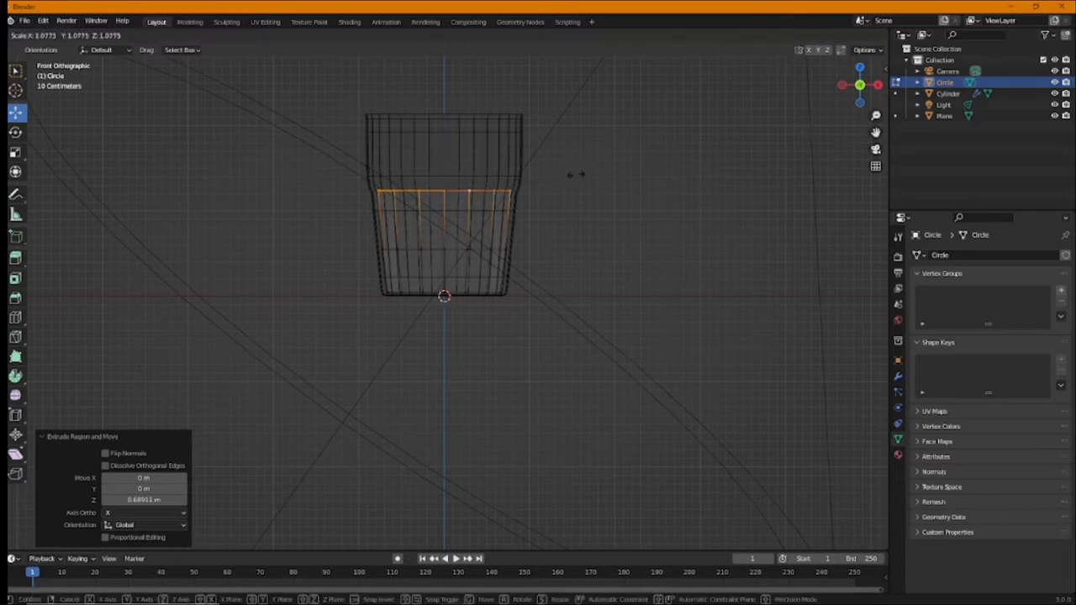
pyautogui.click(569, 172)
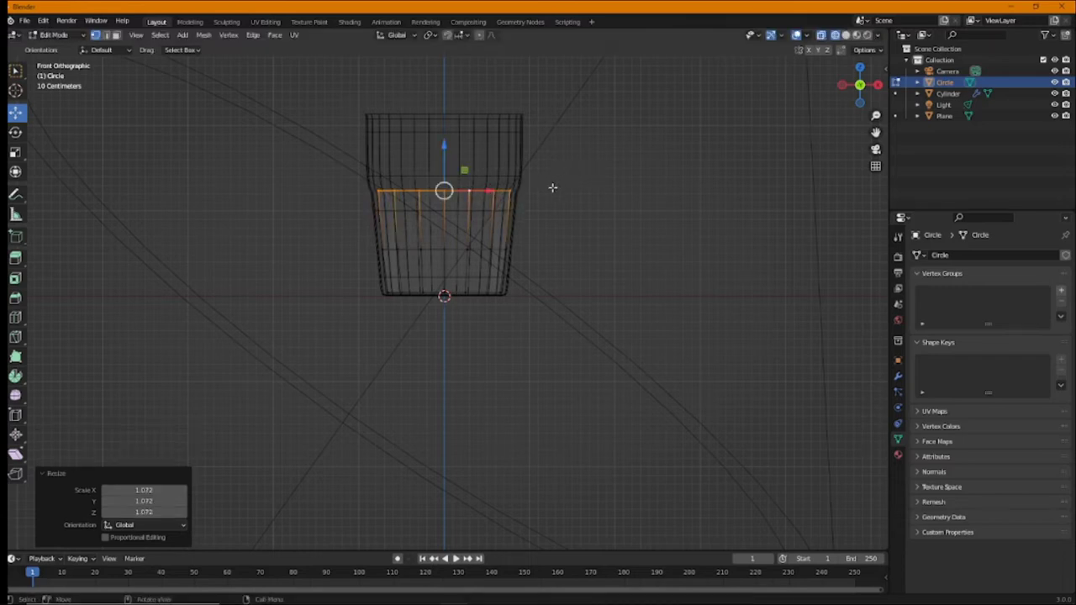
# Step: Widen the loop again, extrude it upward, and widen the new top loop slightly
pyautogui.press('s')
pyautogui.click(567, 185)
pyautogui.press('g')
pyautogui.press('z')
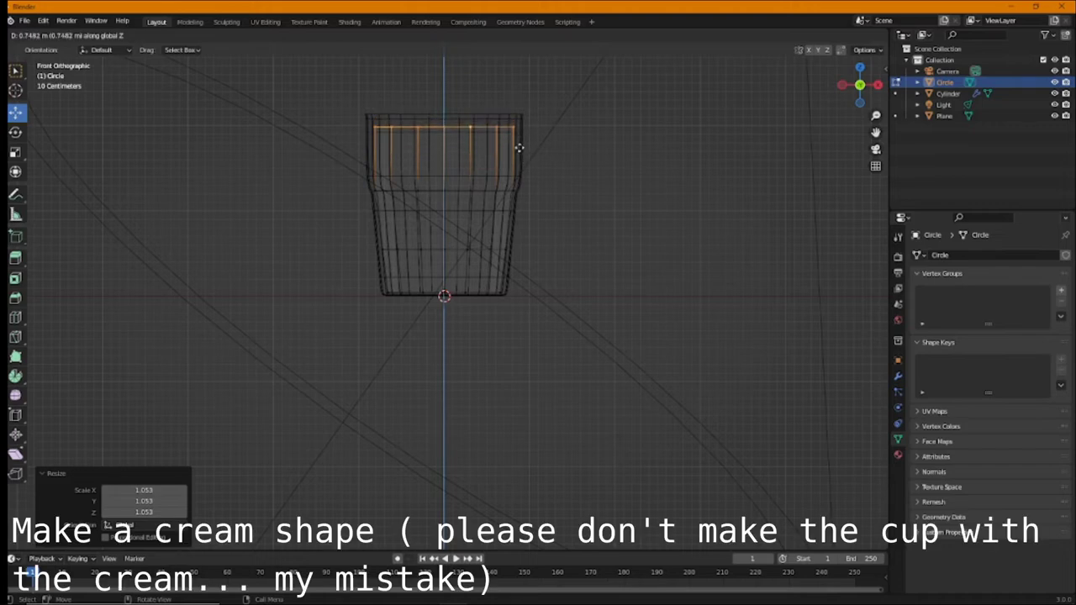
pyautogui.click(522, 164)
pyautogui.press('s')
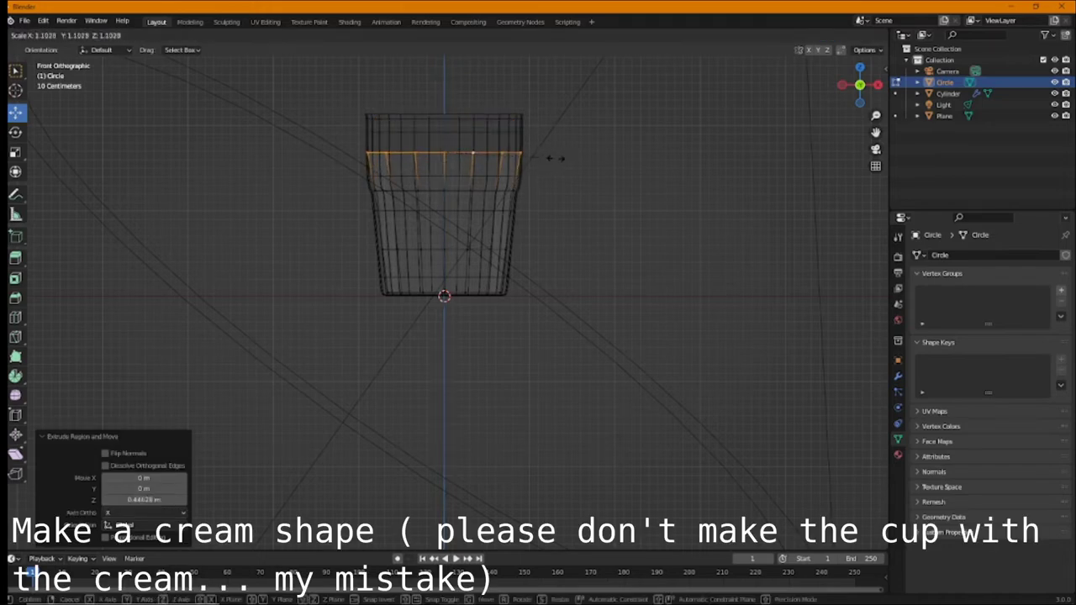
pyautogui.click(555, 160)
# Step: Extrude the top loop up to just above the rim and rescale it
pyautogui.press('g')
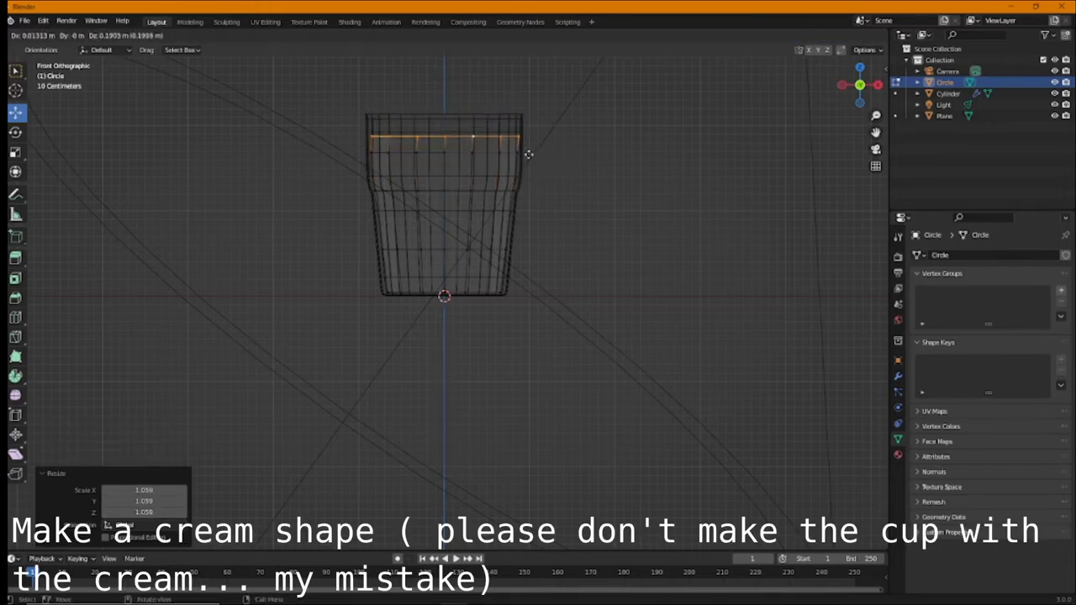
pyautogui.click(529, 136)
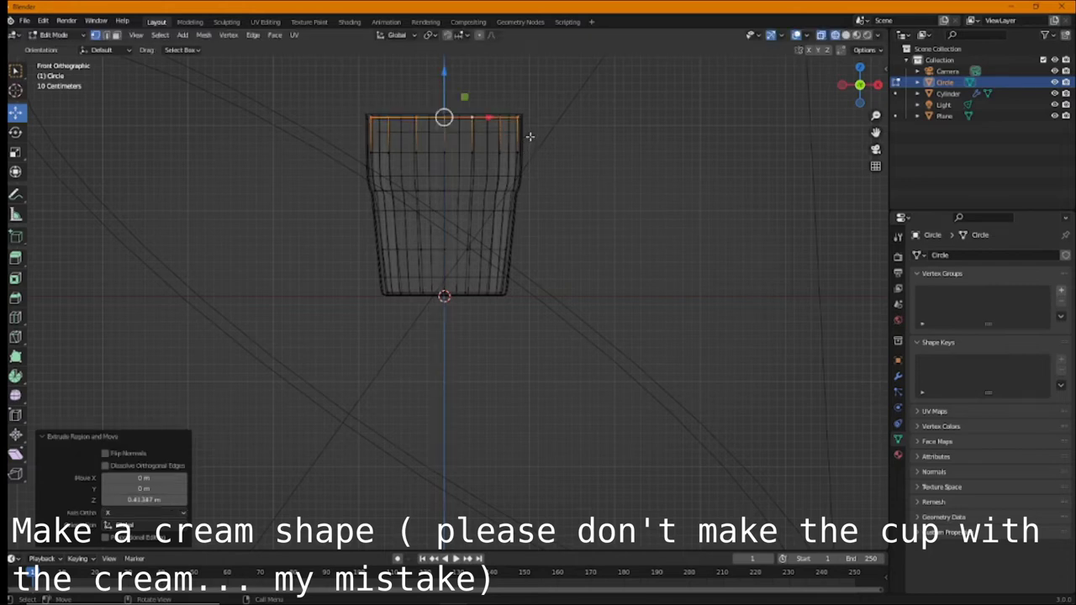
pyautogui.press('s')
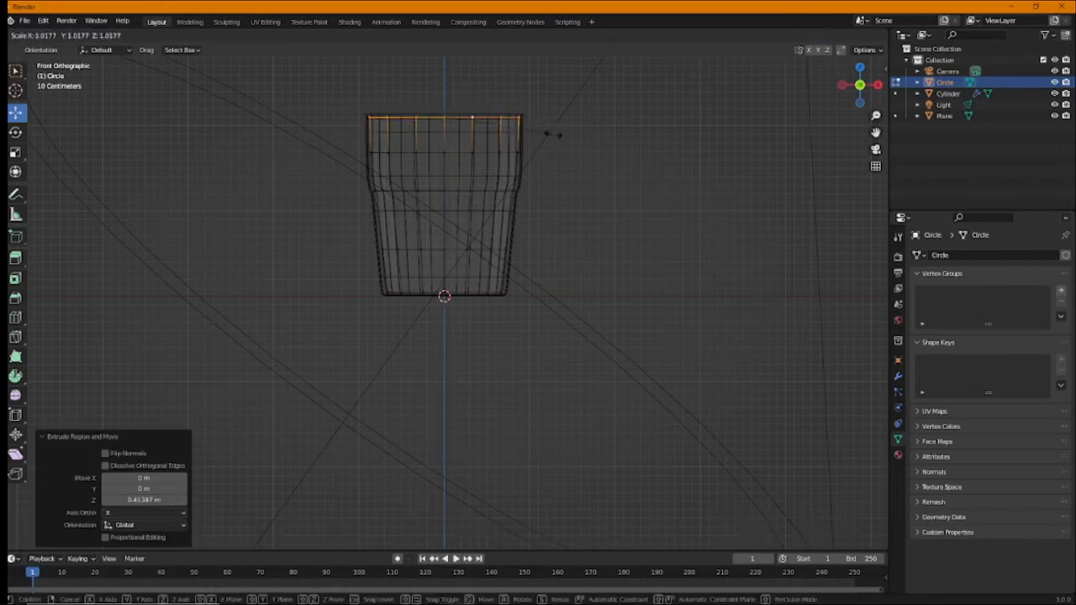
pyautogui.click(551, 136)
pyautogui.press('g')
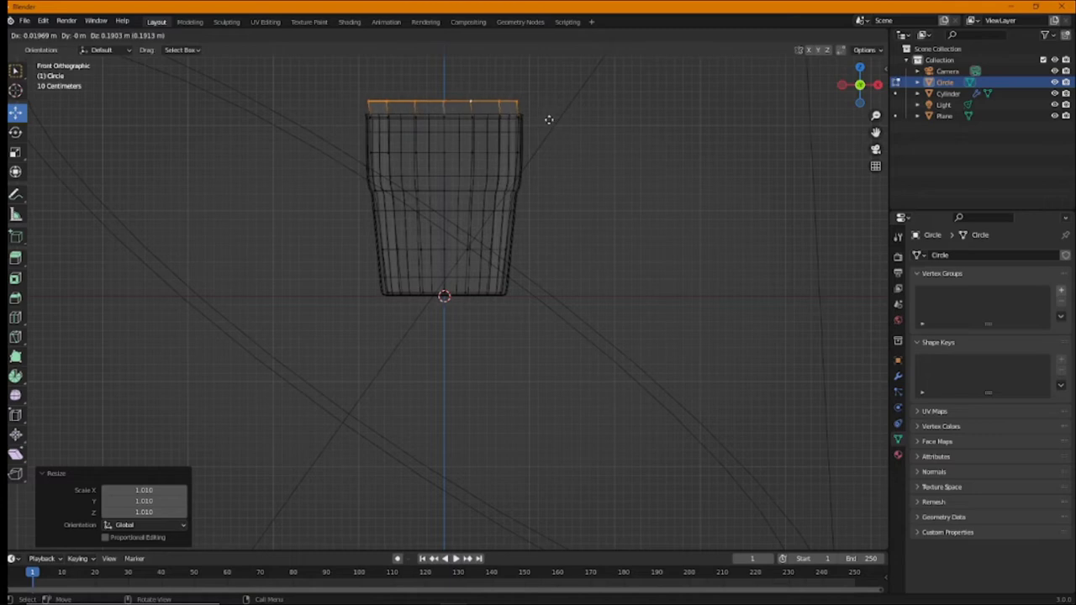
pyautogui.press('Escape')
pyautogui.hotkey('ctrl', 'z')
pyautogui.keyDown('shift'); pyautogui.moveTo(547, 116); pyautogui.dragTo(555, 264, button='middle'); pyautogui.keyUp('shift')
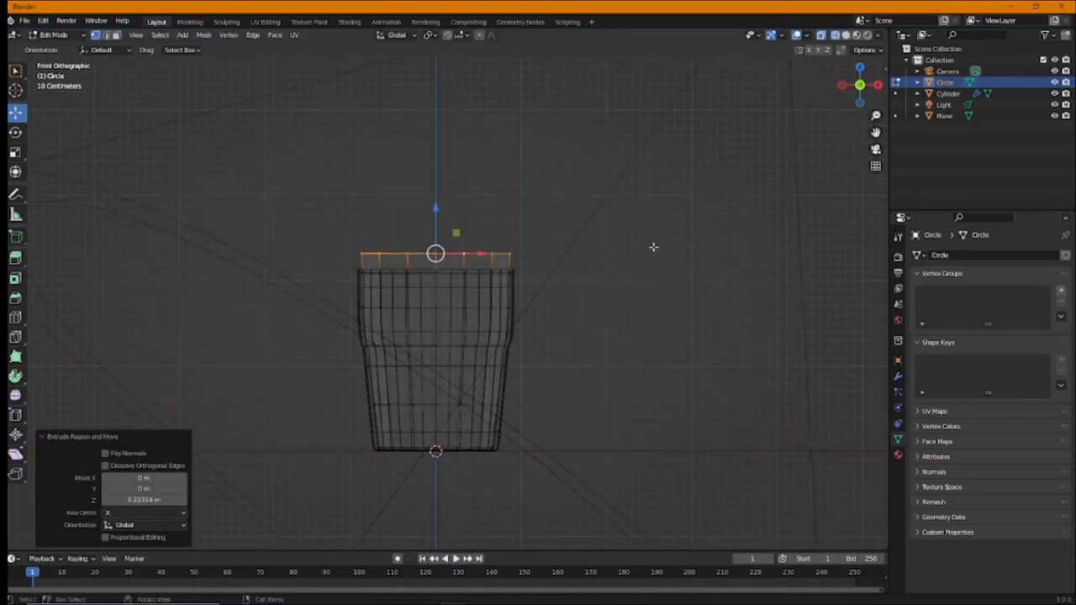
# Step: Narrow the top loop to 0.900, extrude it up, and shrink it to 0.660
pyautogui.press('s')
pyautogui.click(631, 232)
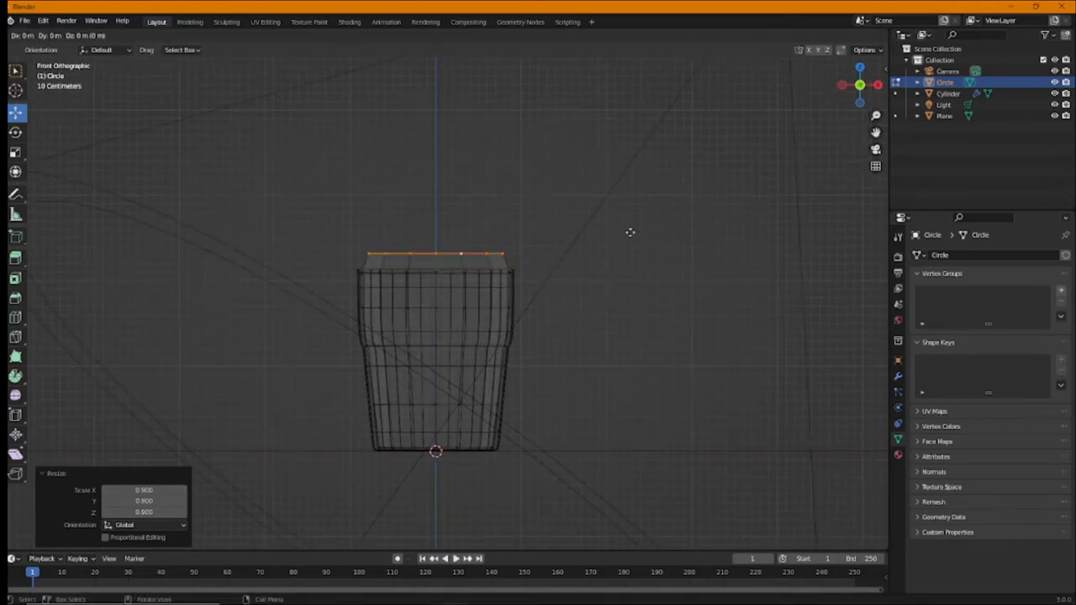
pyautogui.press('e')
pyautogui.click(624, 208)
pyautogui.press('s')
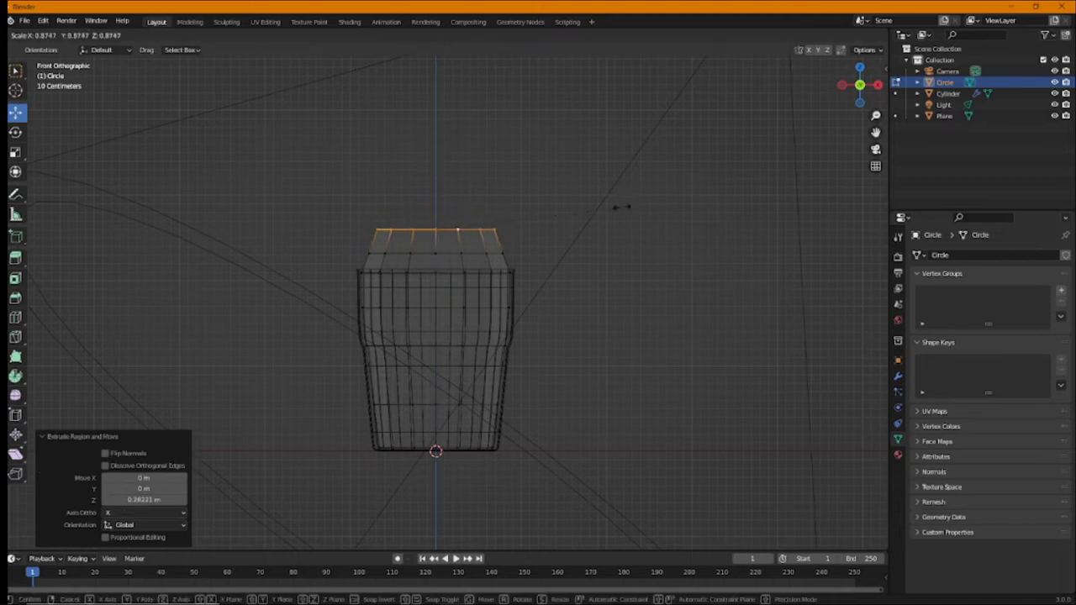
pyautogui.click(577, 207)
# Step: Extrude and shrink the top loop twice more, almost to a point
pyautogui.press('e')
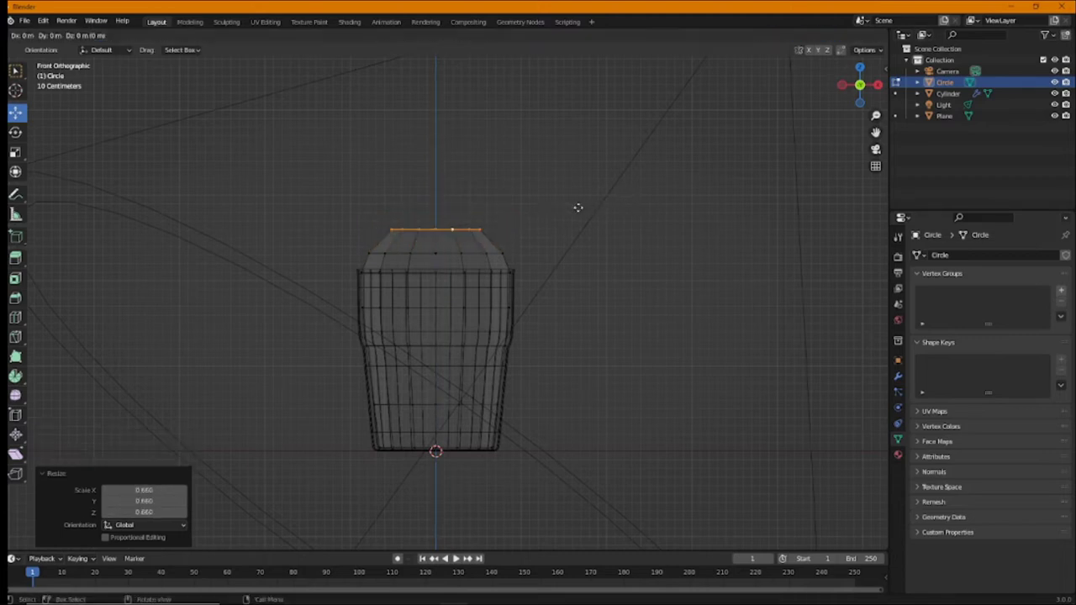
pyautogui.click(575, 183)
pyautogui.press('s')
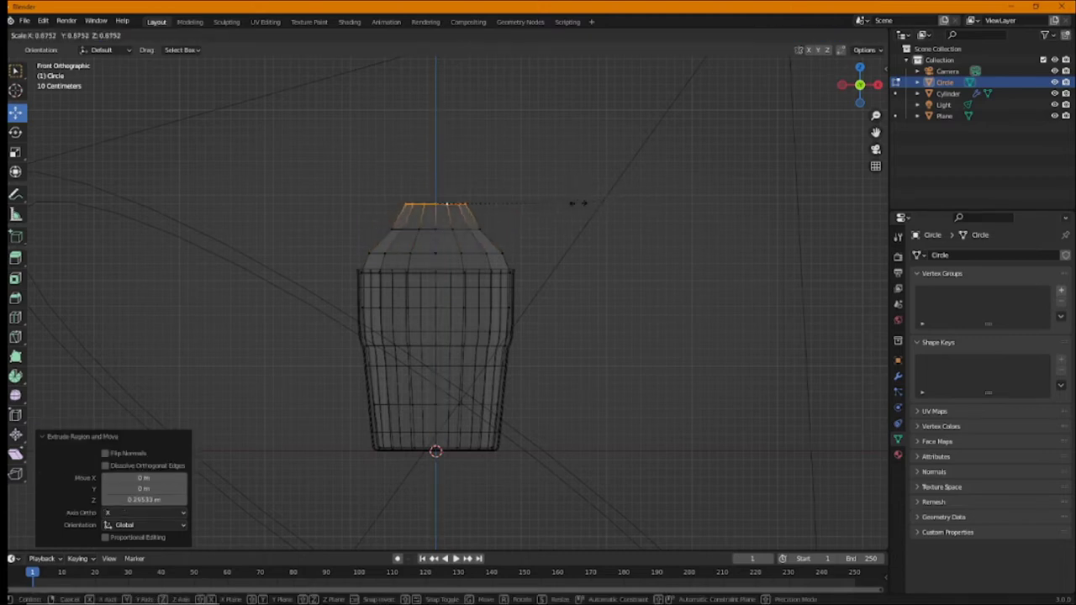
pyautogui.click(569, 202)
pyautogui.press('e')
pyautogui.click(572, 169)
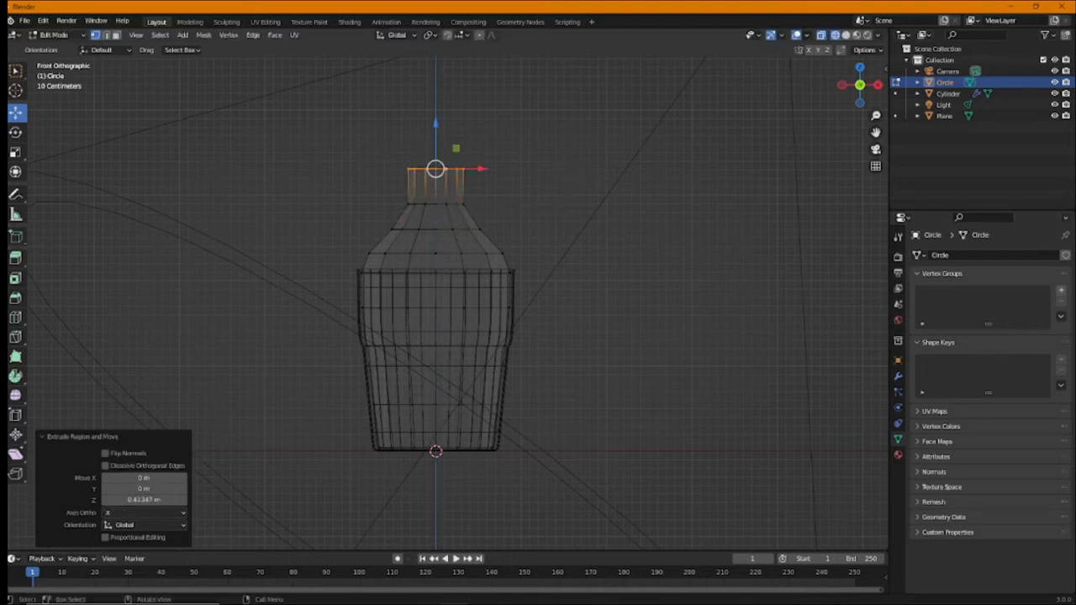
pyautogui.press('s')
pyautogui.click(476, 170)
# Step: Extrude a short tip column upward and narrow it to 0.233
pyautogui.press('e')
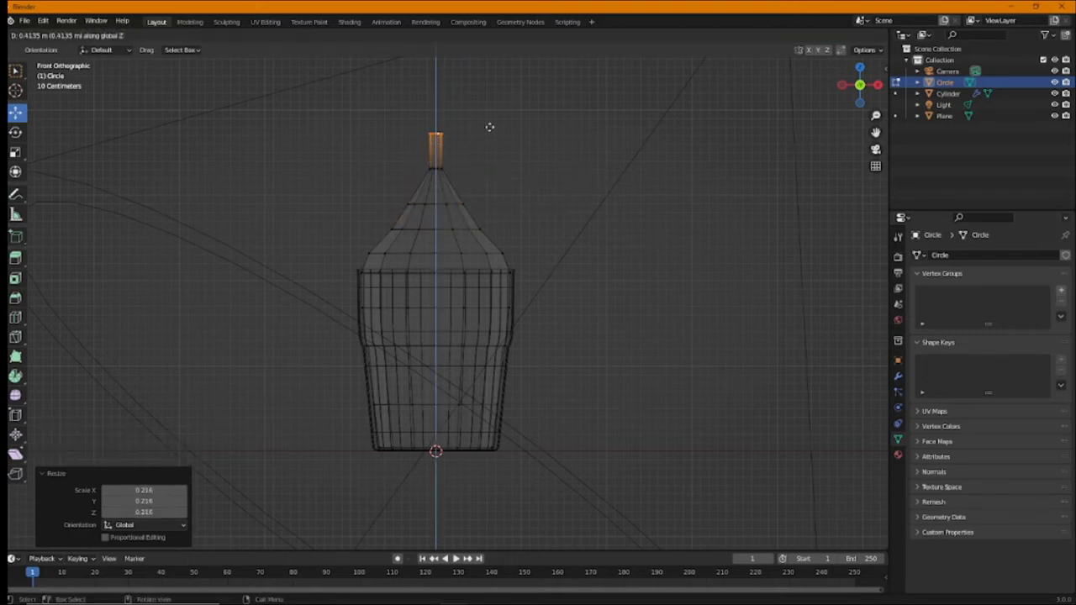
pyautogui.click(483, 149)
pyautogui.press('s')
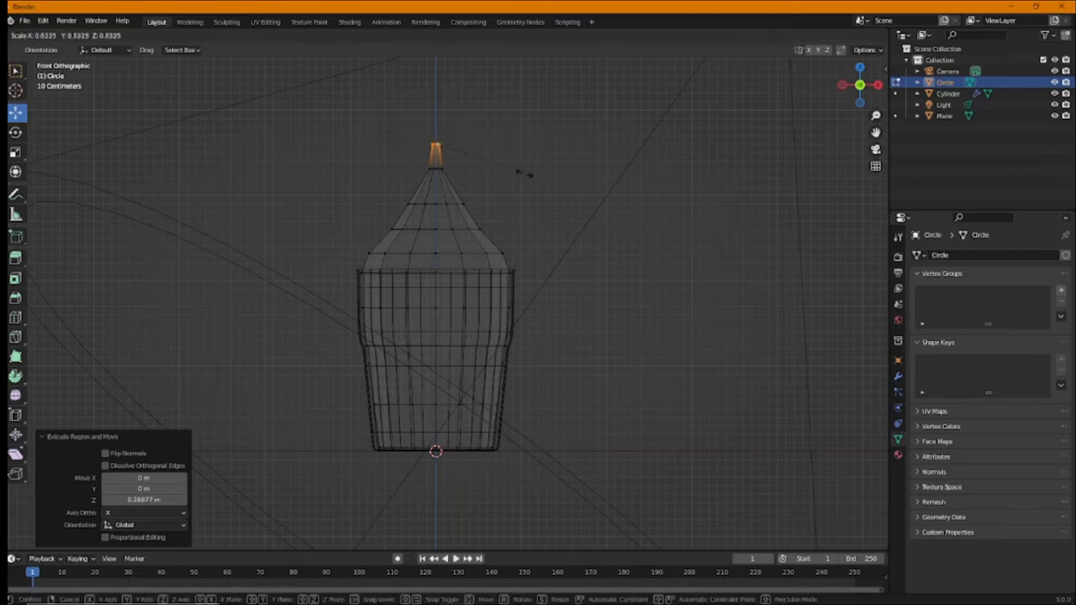
pyautogui.click(466, 153)
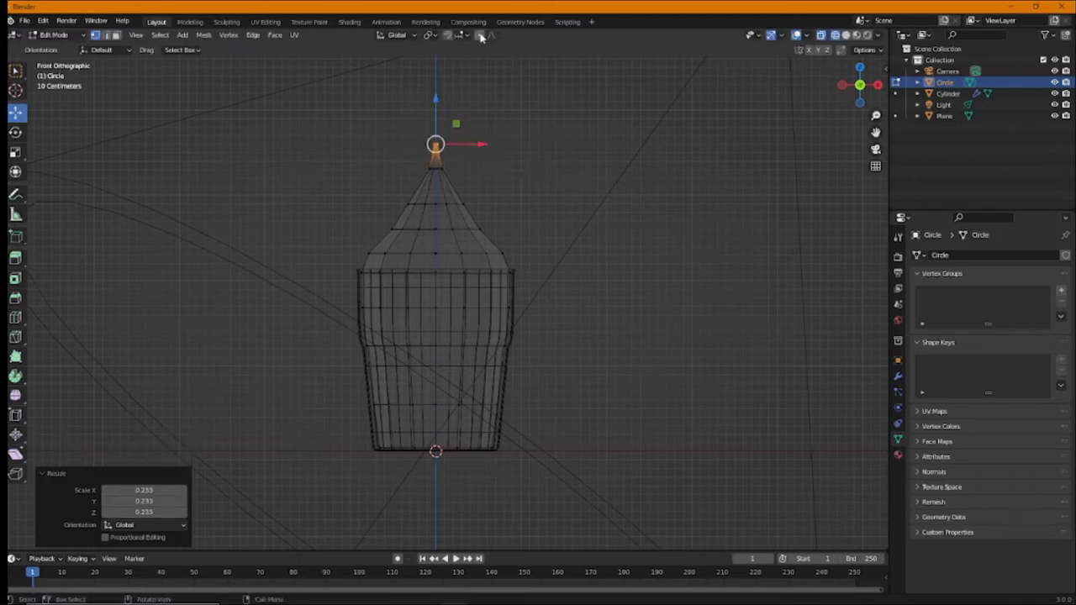
pyautogui.moveTo(494, 192)
pyautogui.mouseDown(button='middle')
pyautogui.moveTo(567, 215)
pyautogui.moveTo(492, 259)
pyautogui.moveTo(464, 342)
pyautogui.mouseUp(button='middle')
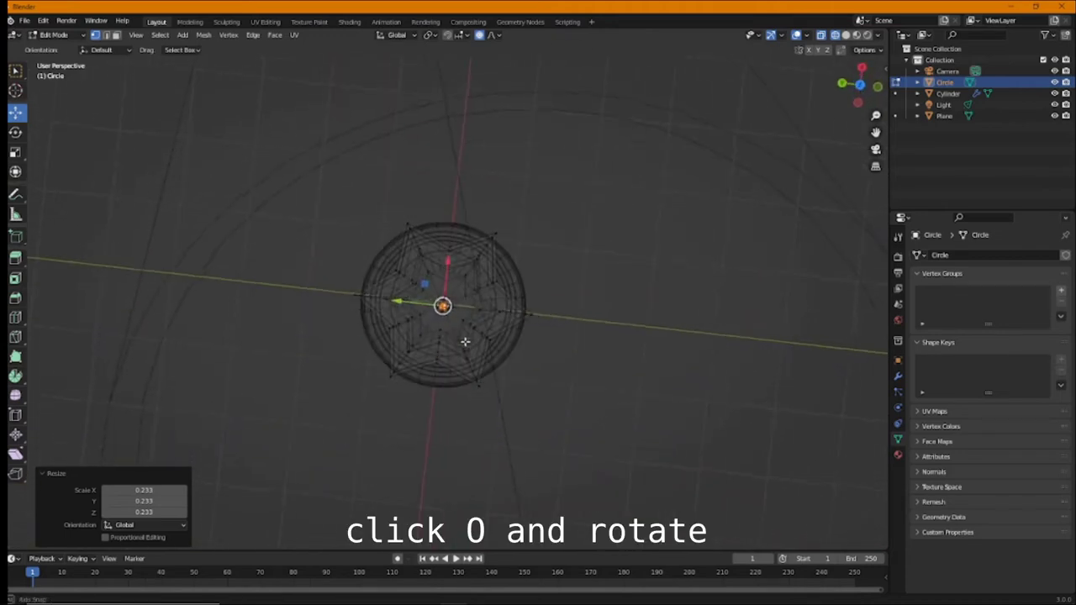
# Step: Select the mesh and twist the tip 190° around Z, adjusting the proportional falloff size
pyautogui.press('a')
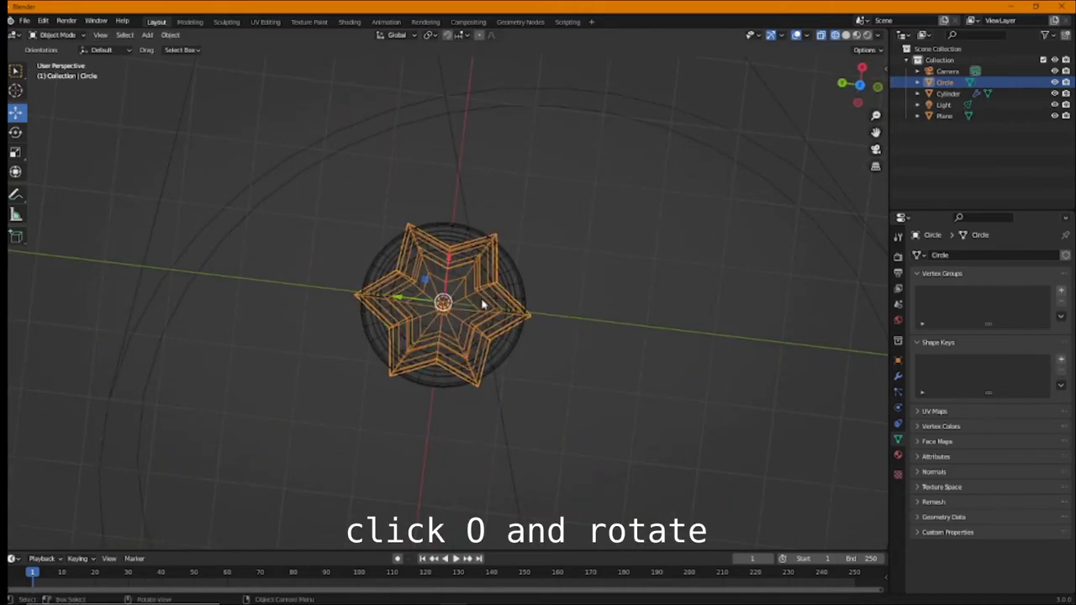
pyautogui.moveTo(481, 300)
pyautogui.mouseDown(button='middle')
pyautogui.moveTo(480, 233)
pyautogui.moveTo(512, 216)
pyautogui.mouseUp(button='middle')
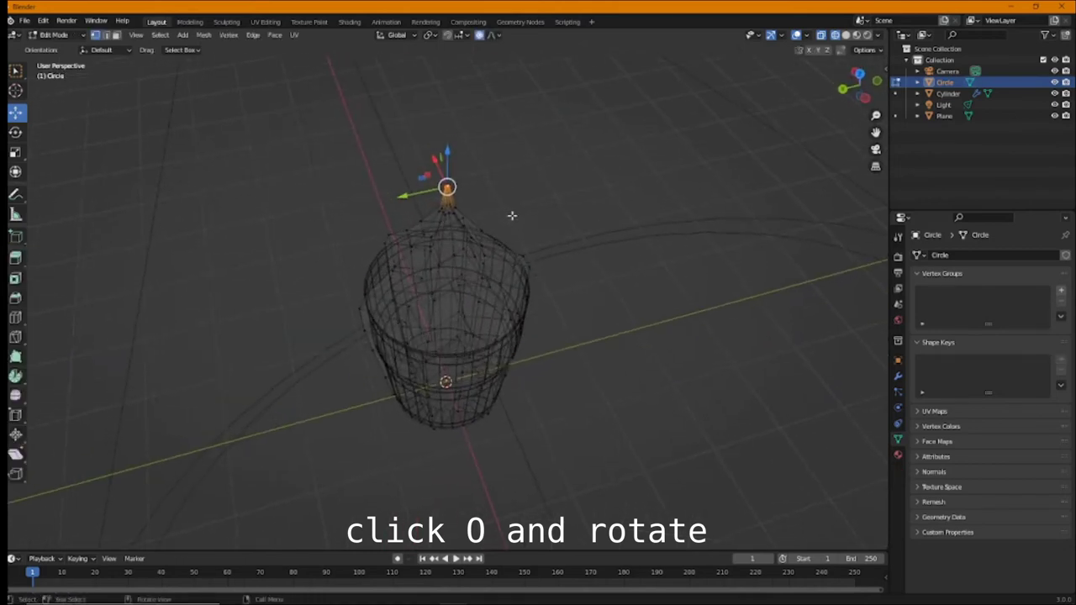
pyautogui.click(15, 131)
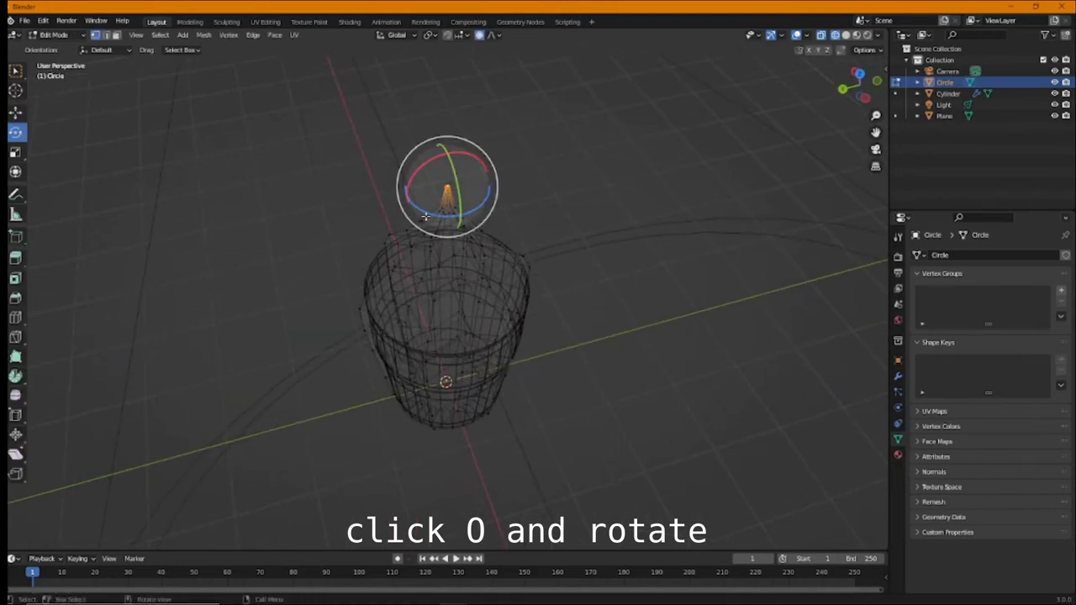
pyautogui.moveTo(407, 194)
pyautogui.mouseDown()
pyautogui.moveTo(413, 217)
pyautogui.moveTo(520, 197)
pyautogui.mouseUp()
pyautogui.scroll(6, 504, 202)
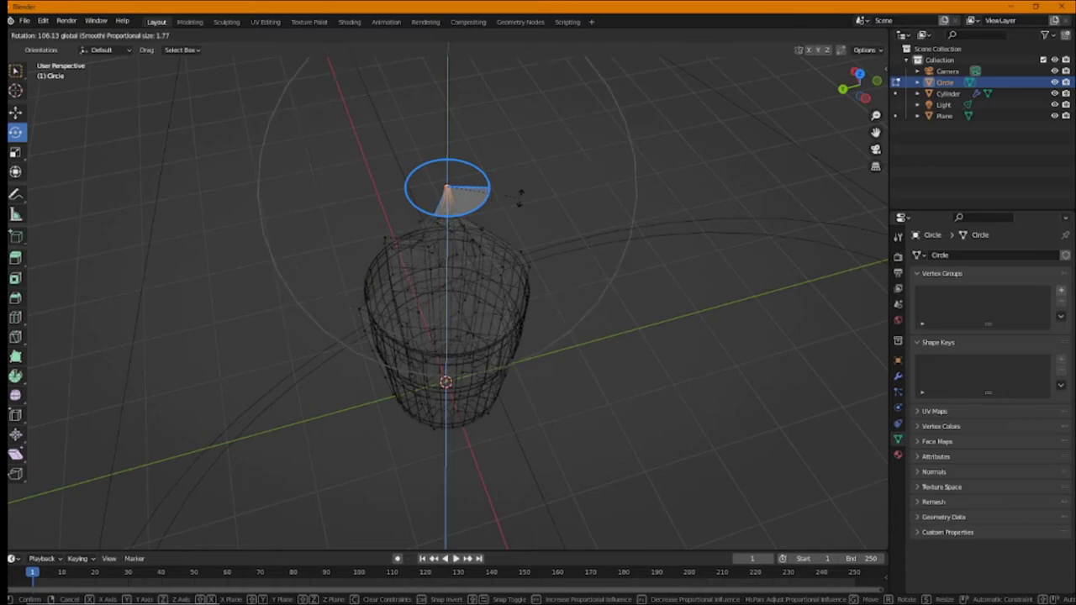
pyautogui.scroll(-1, 520, 197)
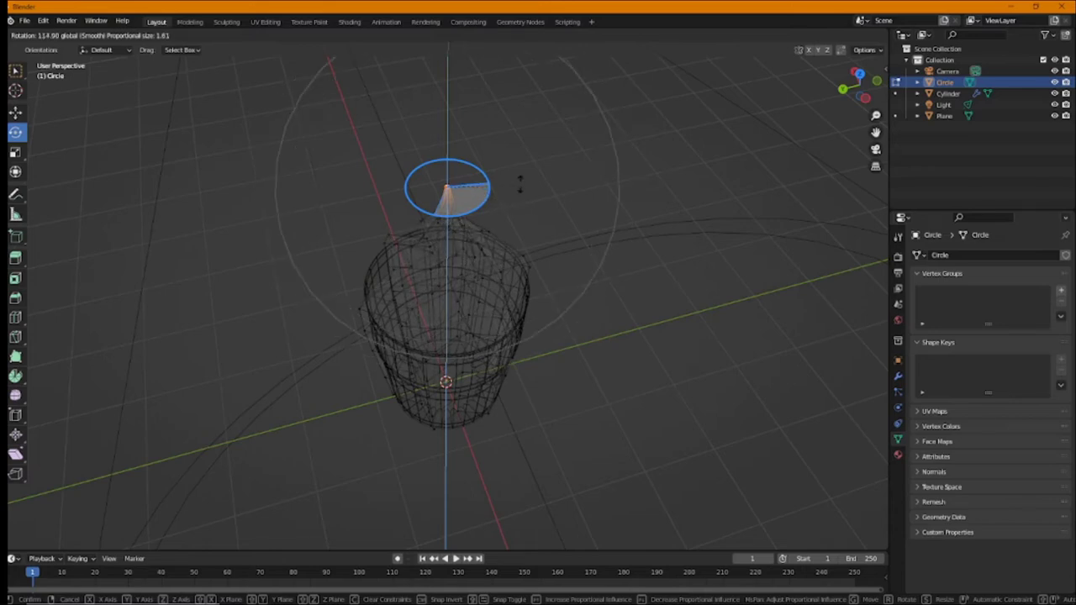
# Step: Inspect the twist, return to Object Mode, and deselect the cream
pyautogui.moveTo(458, 155); pyautogui.dragTo(459, 156)
pyautogui.moveTo(459, 156); pyautogui.dragTo(571, 176, button='middle')
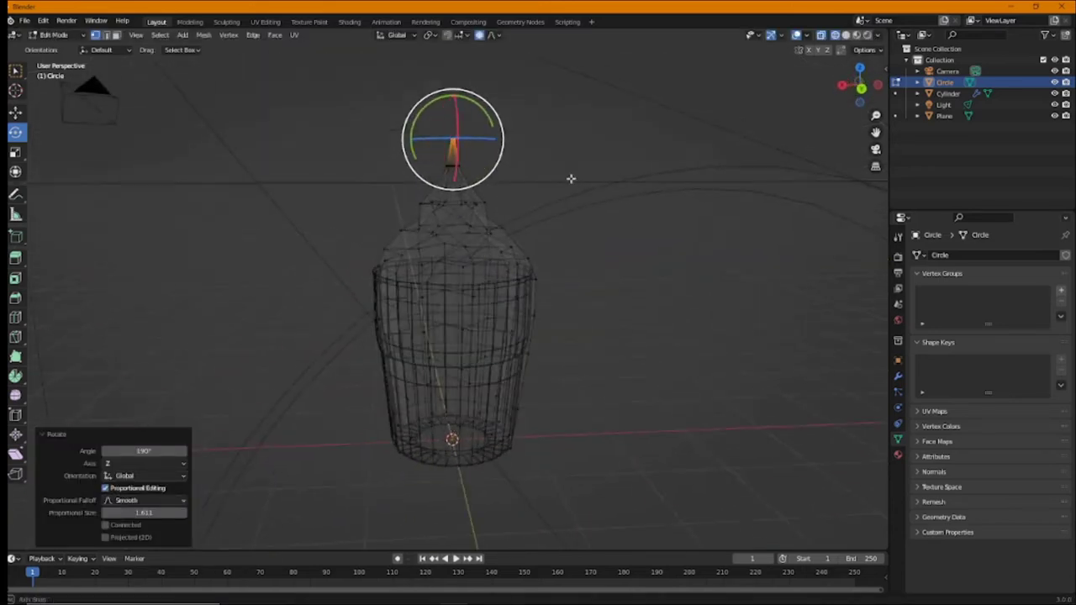
pyautogui.press('Tab')
pyautogui.click(697, 212)
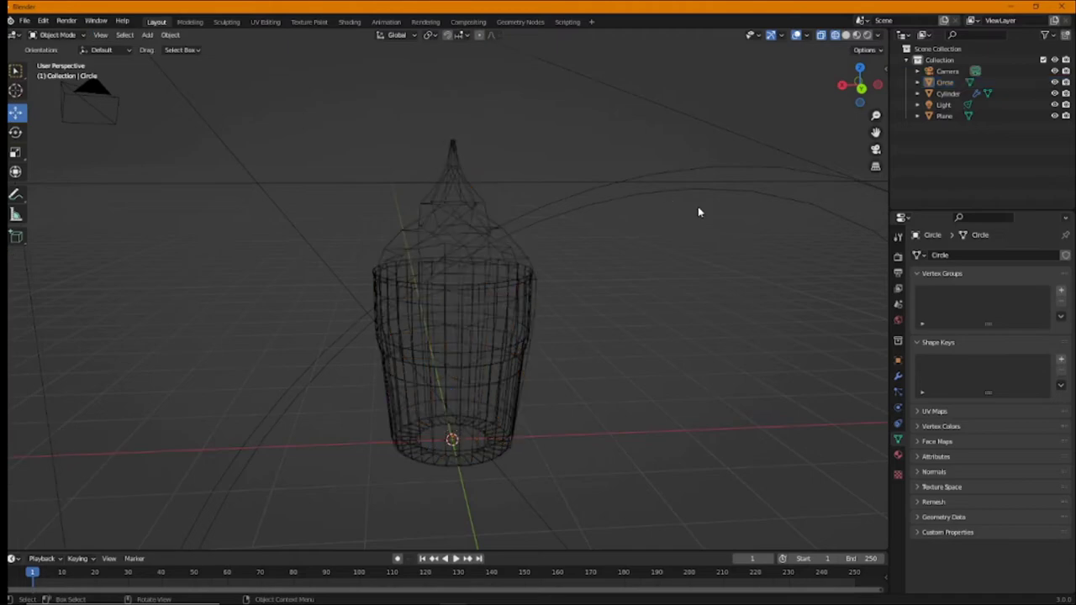
# Step: In solid shading, select the cream object and scale it down
pyautogui.click(845, 36)
pyautogui.moveTo(647, 179); pyautogui.dragTo(504, 311, button='middle')
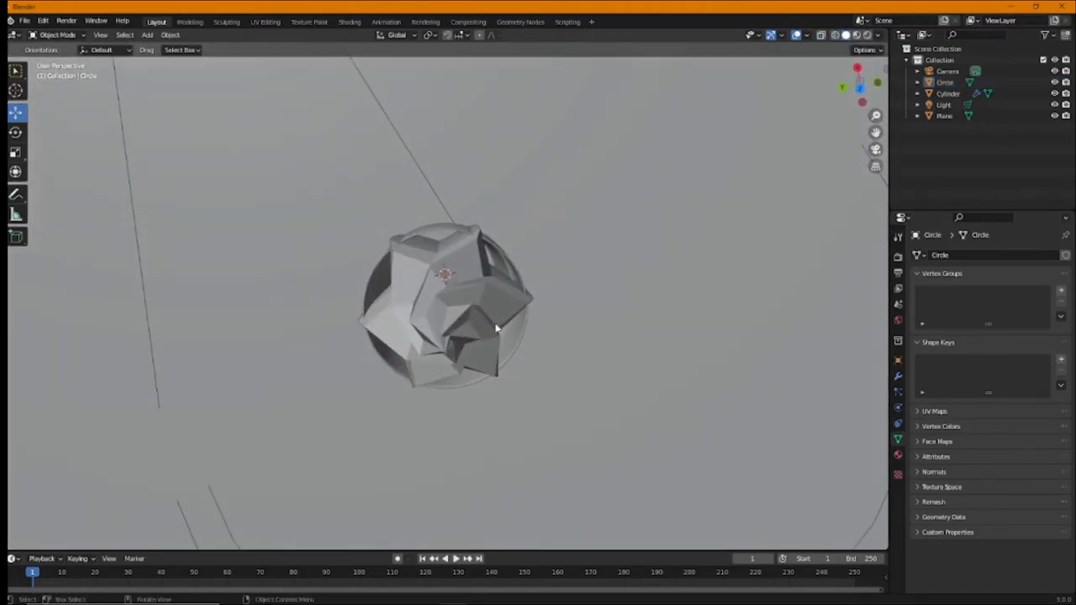
pyautogui.click(498, 321)
pyautogui.moveTo(589, 238)
pyautogui.mouseDown(button='middle')
pyautogui.moveTo(598, 219)
pyautogui.moveTo(570, 239)
pyautogui.moveTo(706, 171)
pyautogui.moveTo(641, 194)
pyautogui.moveTo(631, 171)
pyautogui.moveTo(574, 237)
pyautogui.moveTo(673, 116)
pyautogui.mouseUp(button='middle')
pyautogui.press('s')
pyautogui.click(602, 224)
# Step: Refine the cream's scale to 0.957, then re-enter Edit Mode in wireframe
pyautogui.press('s')
pyautogui.click(597, 226)
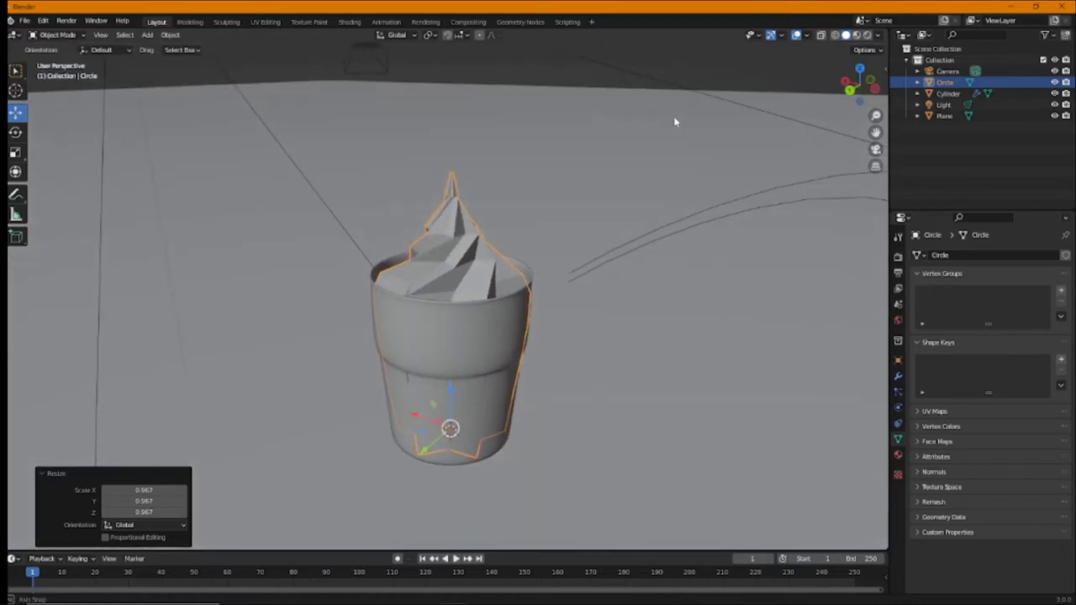
pyautogui.press('s')
pyautogui.moveTo(700, 165)
pyautogui.mouseDown(button='middle')
pyautogui.moveTo(677, 163)
pyautogui.moveTo(698, 179)
pyautogui.mouseUp(button='middle')
pyautogui.click(684, 173)
pyautogui.press('Tab')
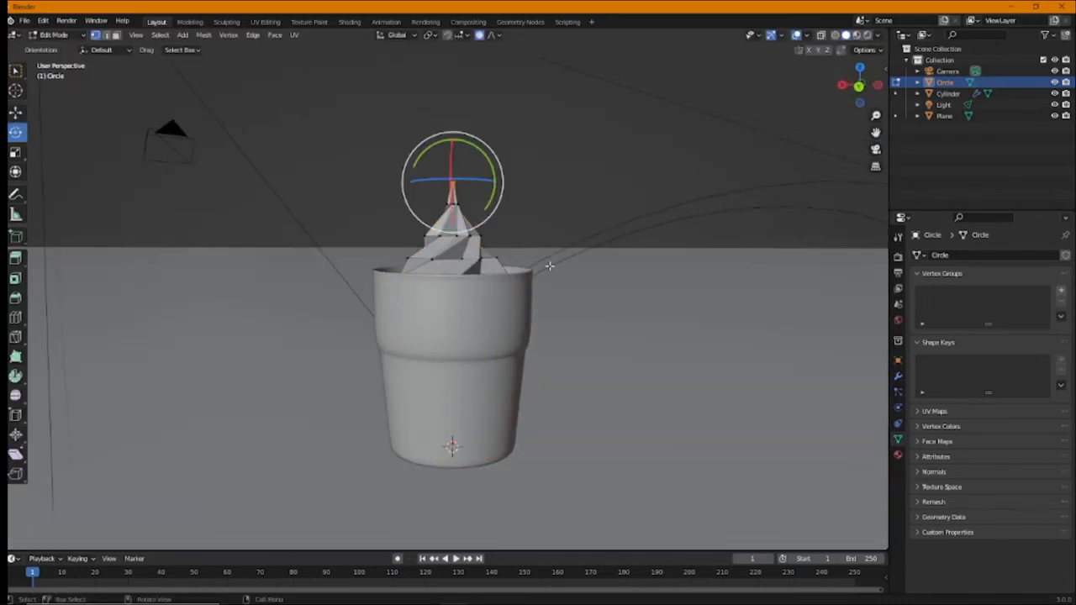
pyautogui.click(834, 36)
# Step: In right view, box-select the cream's lower part inside the cup and delete its faces
pyautogui.press('KP_3')
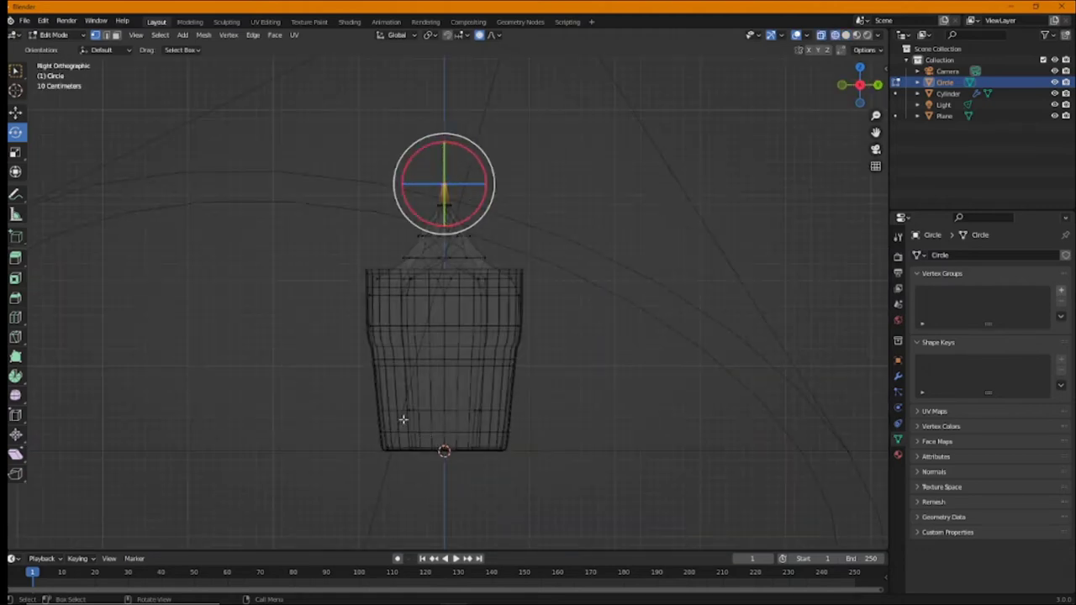
pyautogui.moveTo(355, 298); pyautogui.dragTo(773, 559)
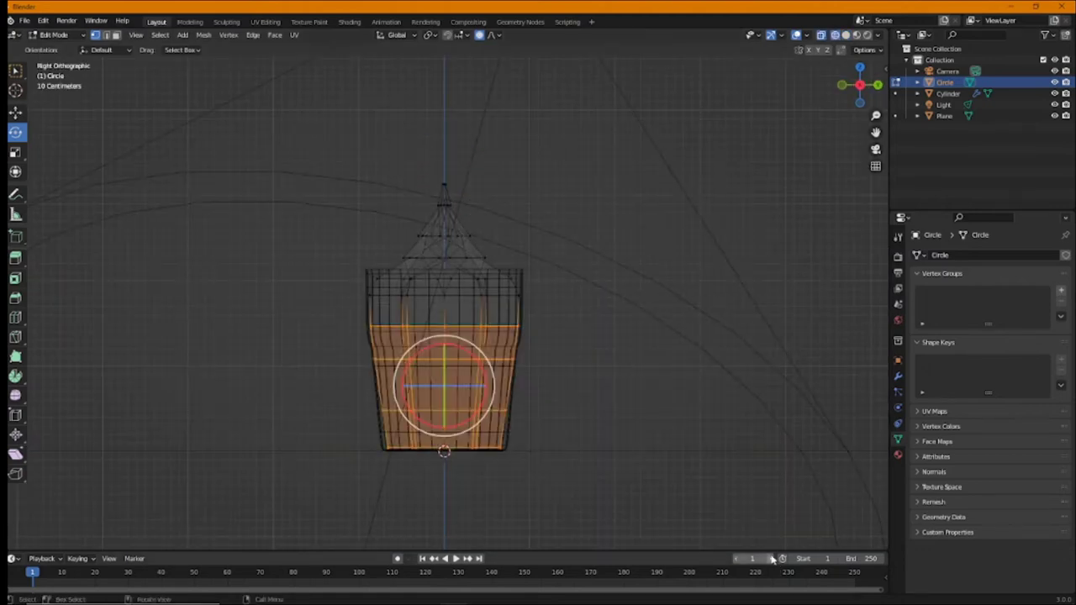
pyautogui.press('x')
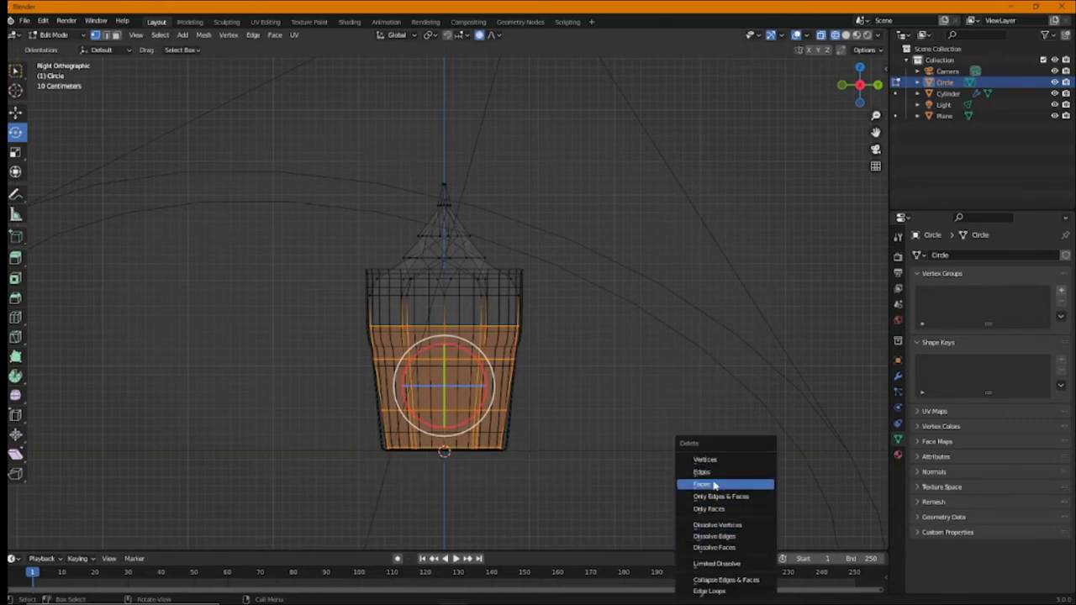
pyautogui.click(713, 481)
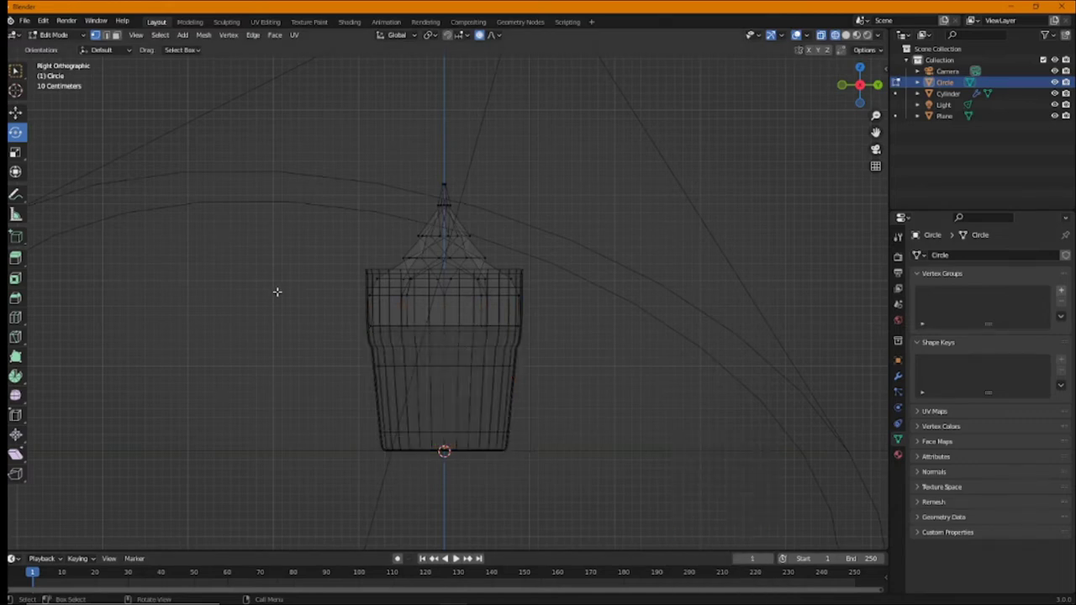
# Step: Return to Object Mode and view the trimmed cream in solid shading
pyautogui.moveTo(347, 318); pyautogui.dragTo(518, 366)
pyautogui.moveTo(194, 329)
pyautogui.mouseDown(button='middle')
pyautogui.moveTo(438, 484)
pyautogui.moveTo(378, 401)
pyautogui.moveTo(344, 384)
pyautogui.mouseUp(button='middle')
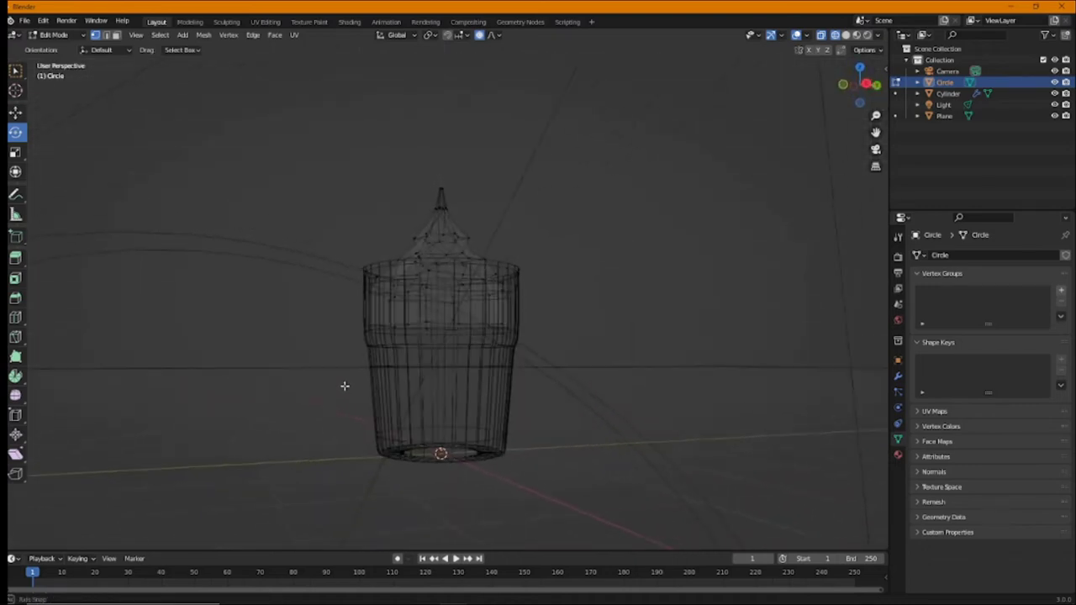
pyautogui.press('Tab')
pyautogui.moveTo(412, 317); pyautogui.dragTo(662, 189, button='middle')
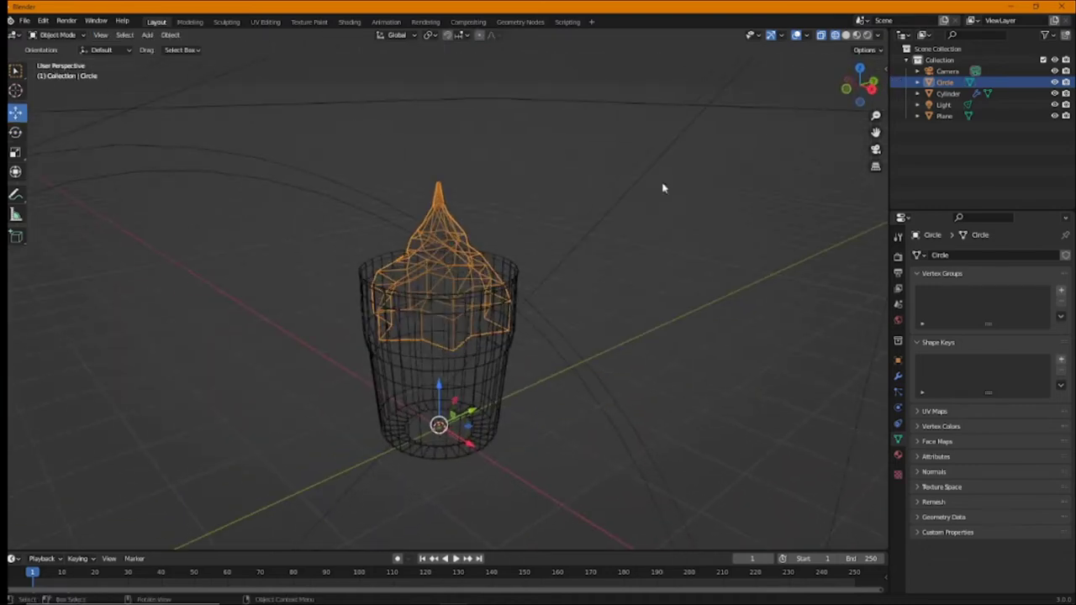
pyautogui.click(847, 36)
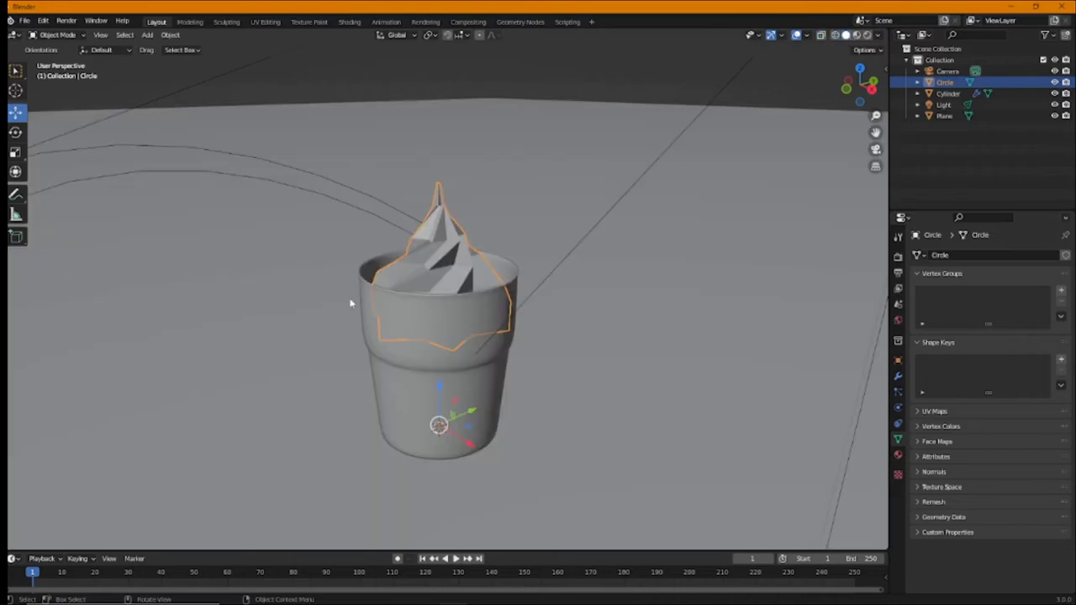
pyautogui.click(147, 36)
pyautogui.moveTo(182, 48)
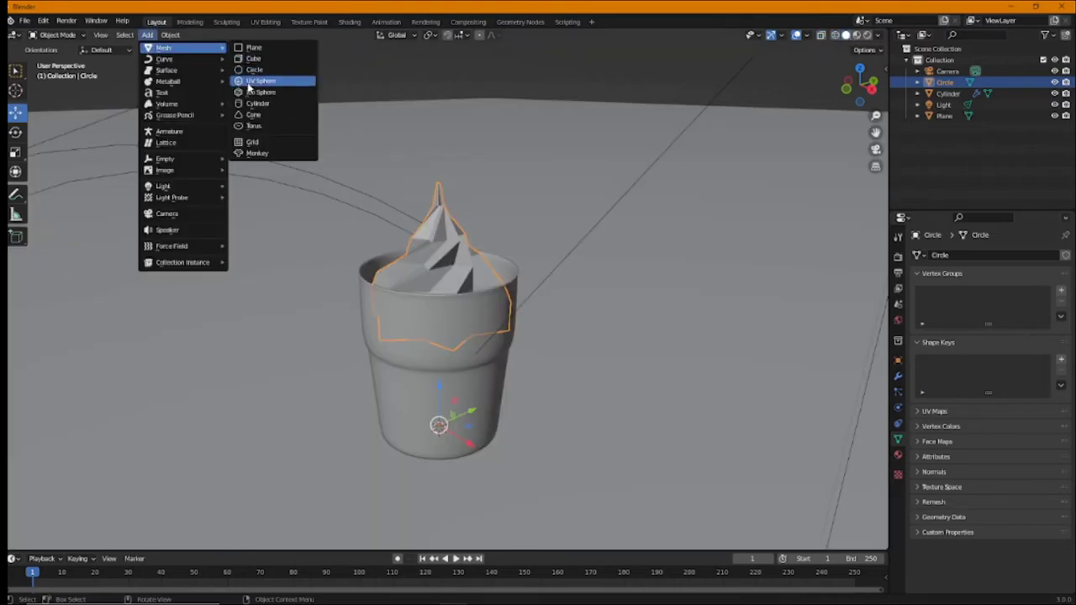
# Step: Add a 32-vertex circle and scale it to 0.676
pyautogui.click(254, 69)
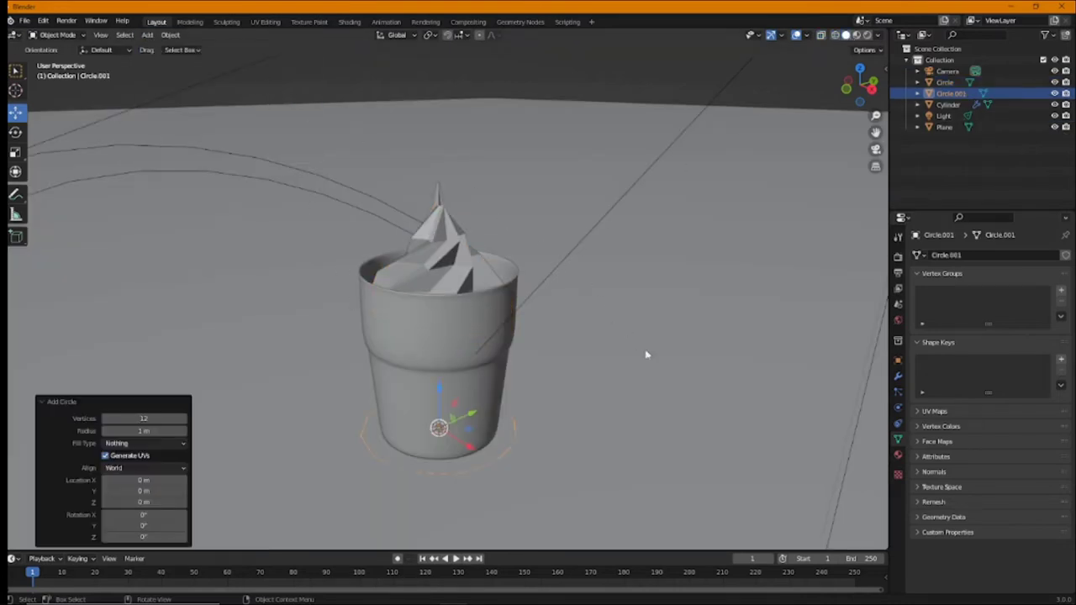
pyautogui.click(117, 418)
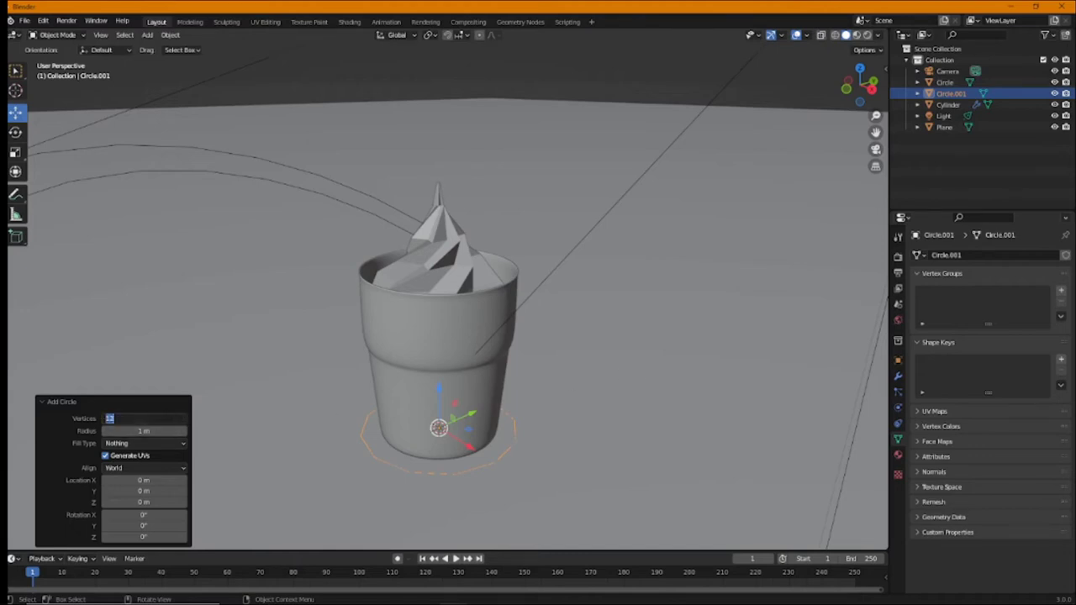
pyautogui.write('32')
pyautogui.press('Return')
pyautogui.press('s')
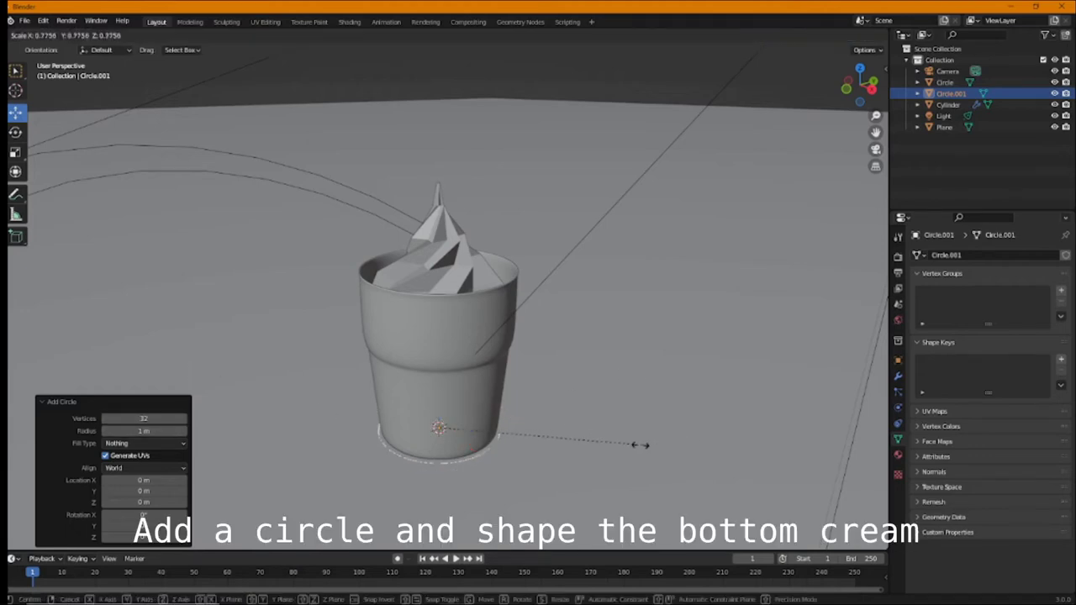
pyautogui.click(617, 451)
# Step: In wireframe front view, enter Edit Mode and lift the circle slightly off the cup bottom
pyautogui.click(834, 35)
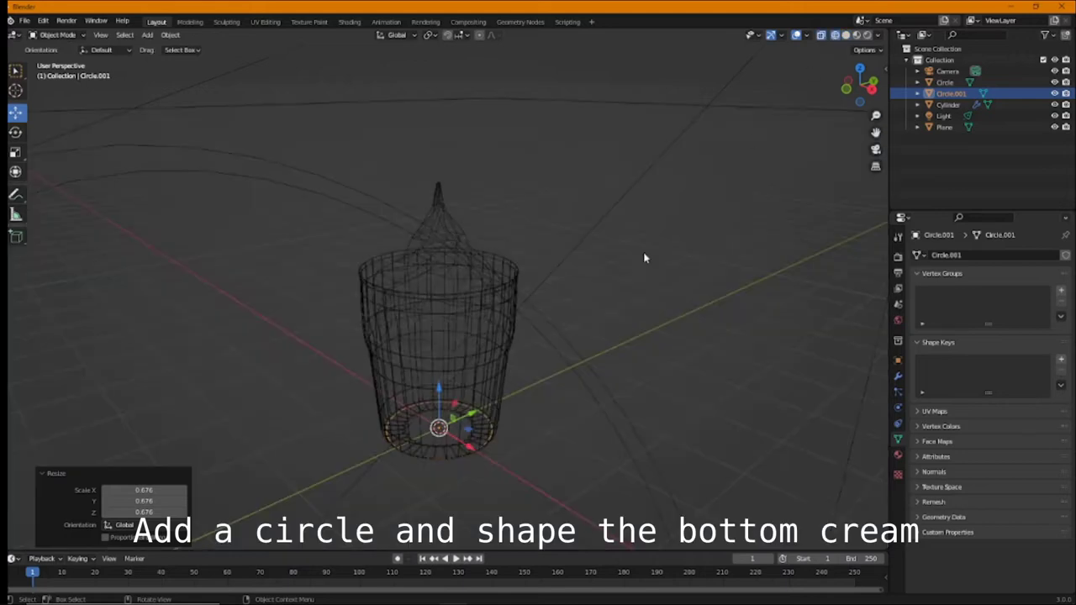
pyautogui.press('Tab')
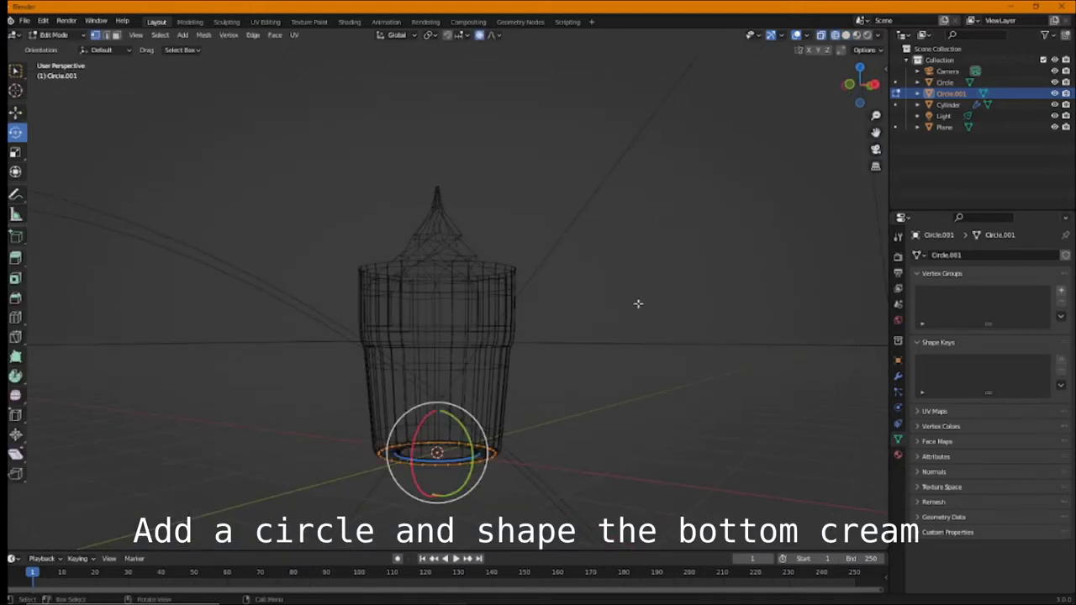
pyautogui.press('KP_1')
pyautogui.click(17, 111)
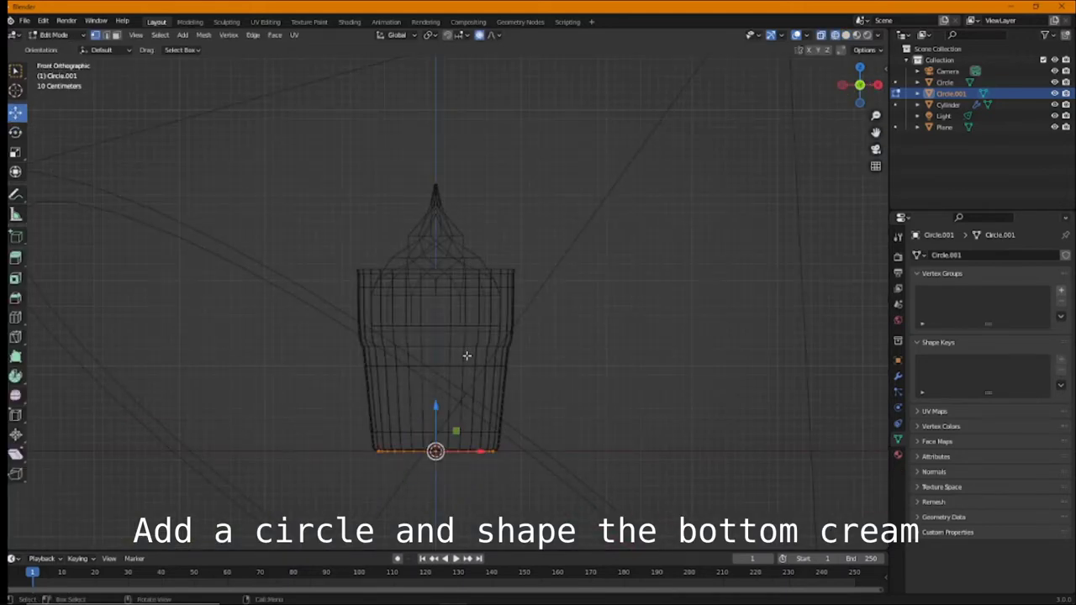
pyautogui.moveTo(436, 407); pyautogui.dragTo(438, 401)
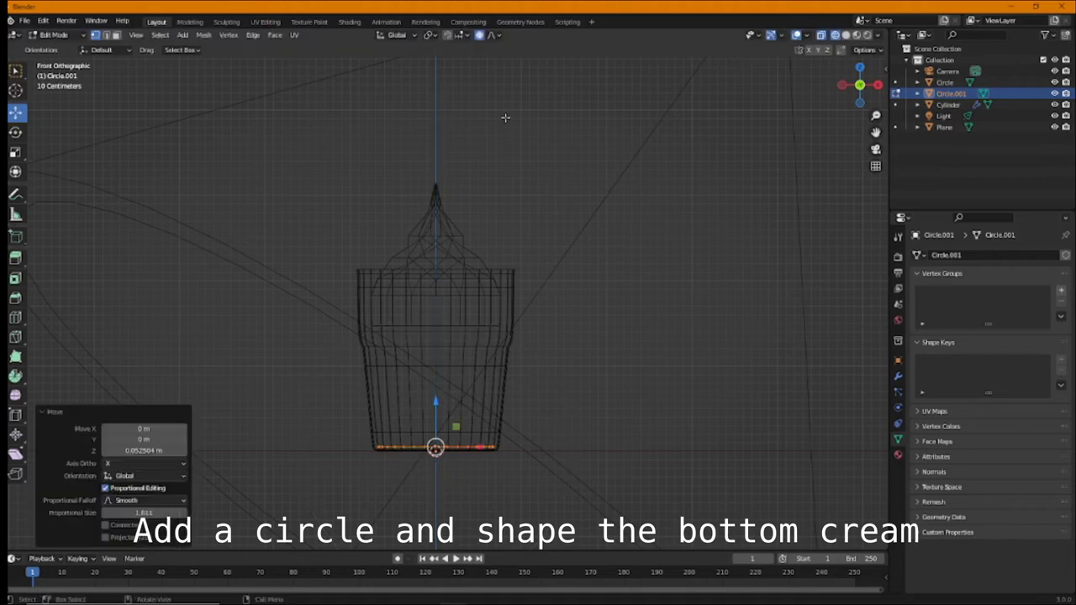
# Step: Extrude the ring straight up and widen the top ring to 1.180
pyautogui.press('e')
pyautogui.press('z')
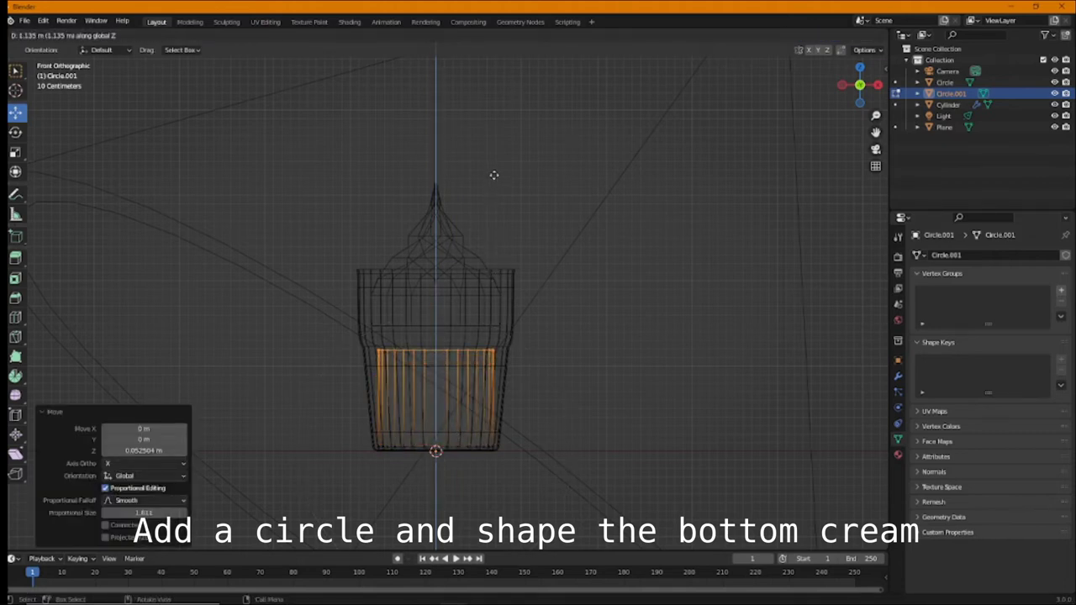
pyautogui.click(494, 173)
pyautogui.press('s')
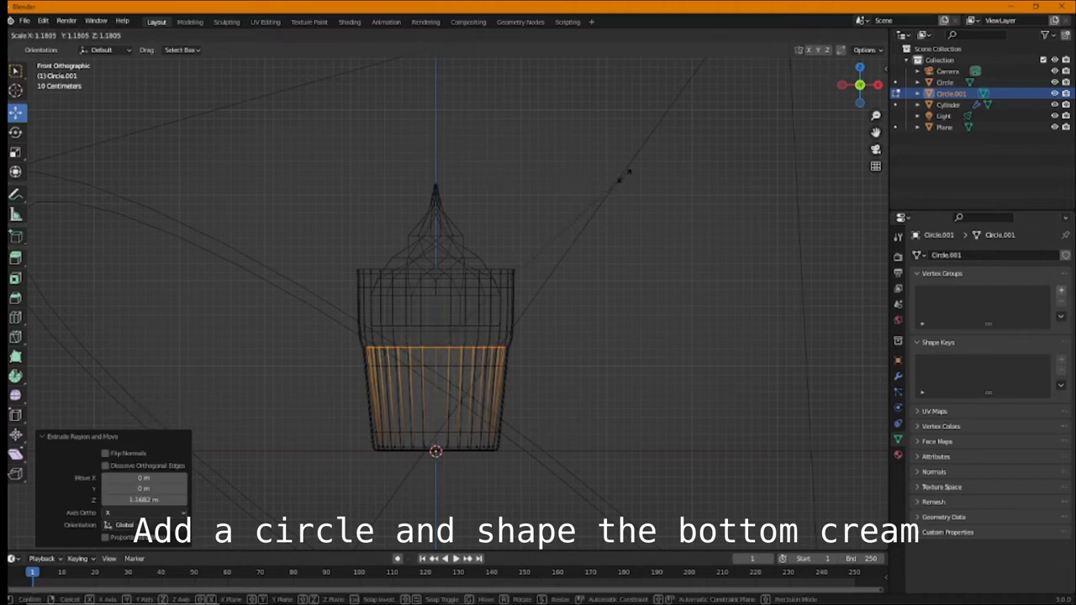
pyautogui.click(625, 176)
# Step: Extrude the top ring vertically again and adjust its height
pyautogui.press('e')
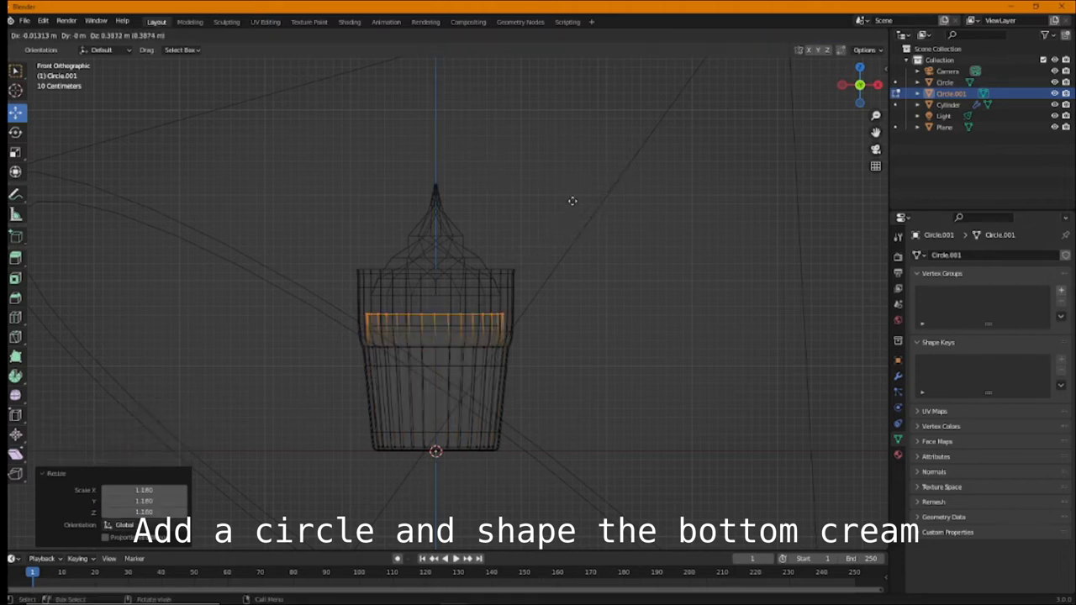
pyautogui.press('z')
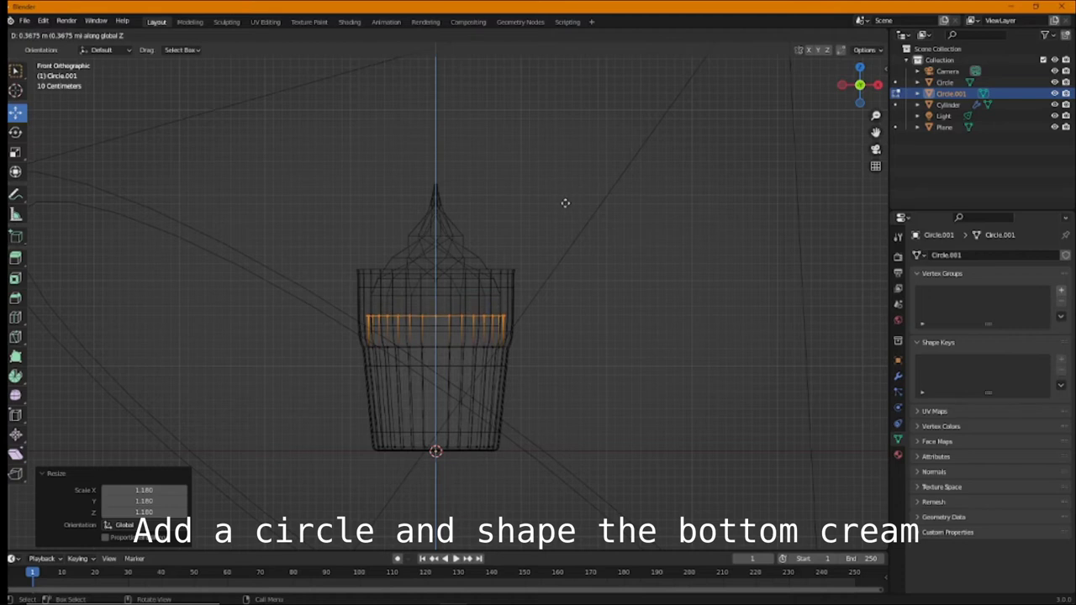
pyautogui.click(568, 220)
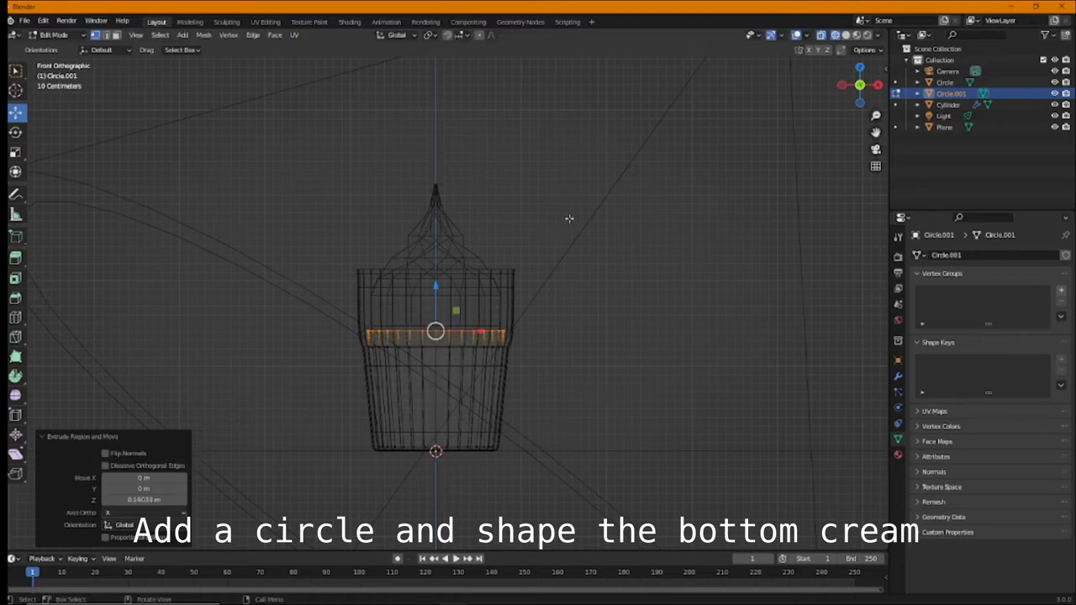
pyautogui.press('z')
pyautogui.press('g')
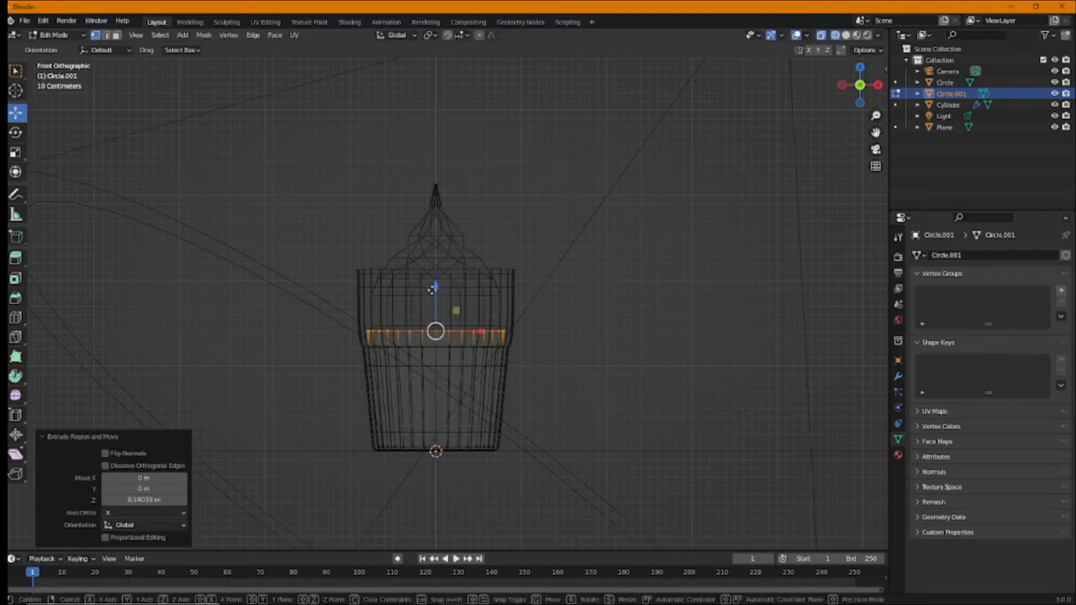
pyautogui.click(430, 284)
# Step: Widen the top ring to 1.079 and return to Object Mode
pyautogui.press('s')
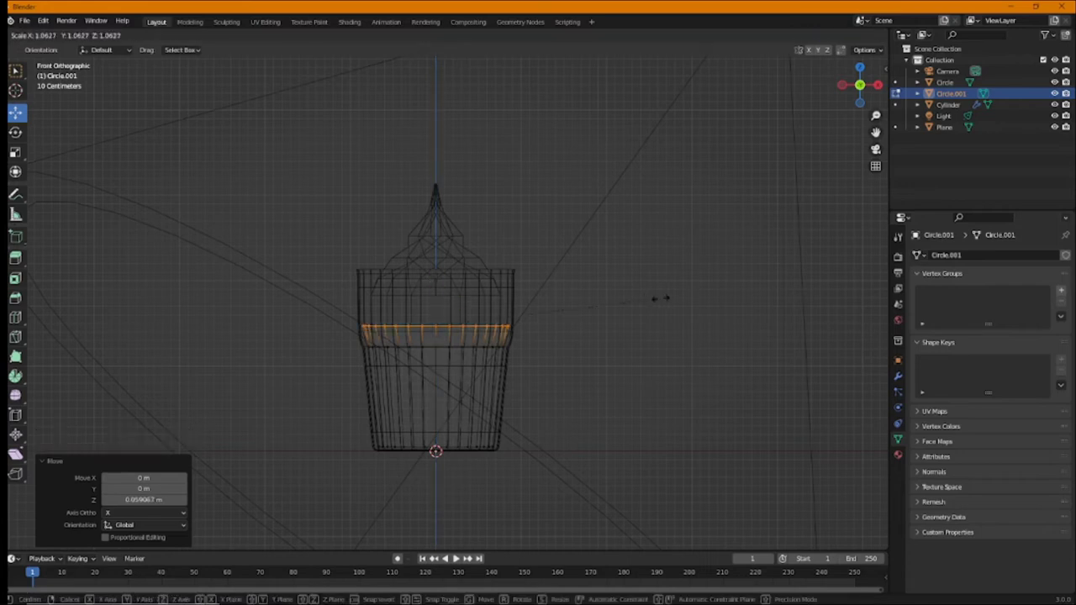
pyautogui.click(664, 296)
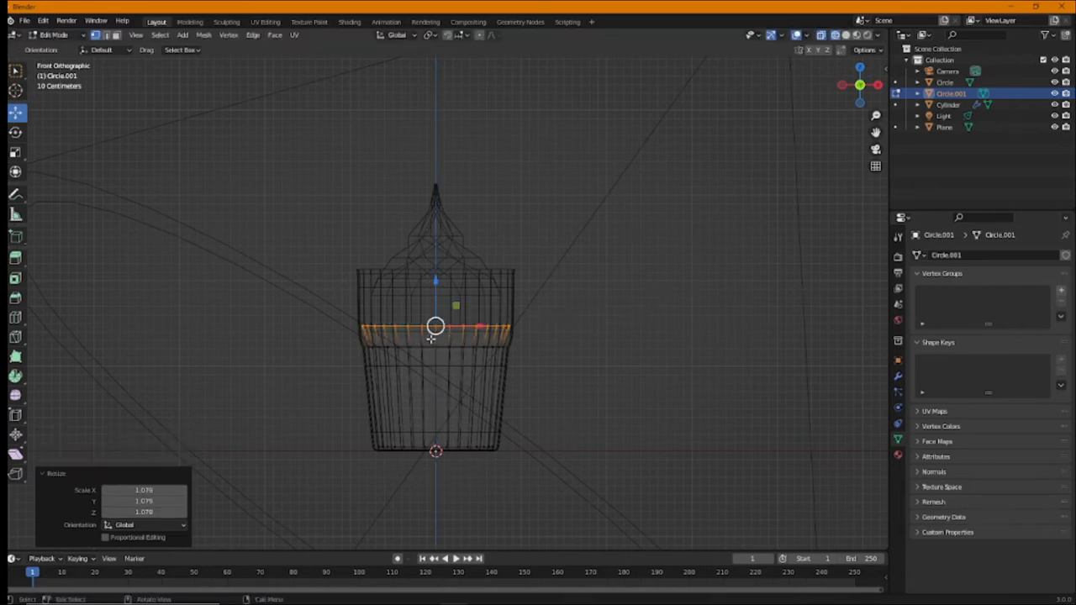
pyautogui.press('Tab')
pyautogui.moveTo(447, 333); pyautogui.dragTo(627, 351, button='middle')
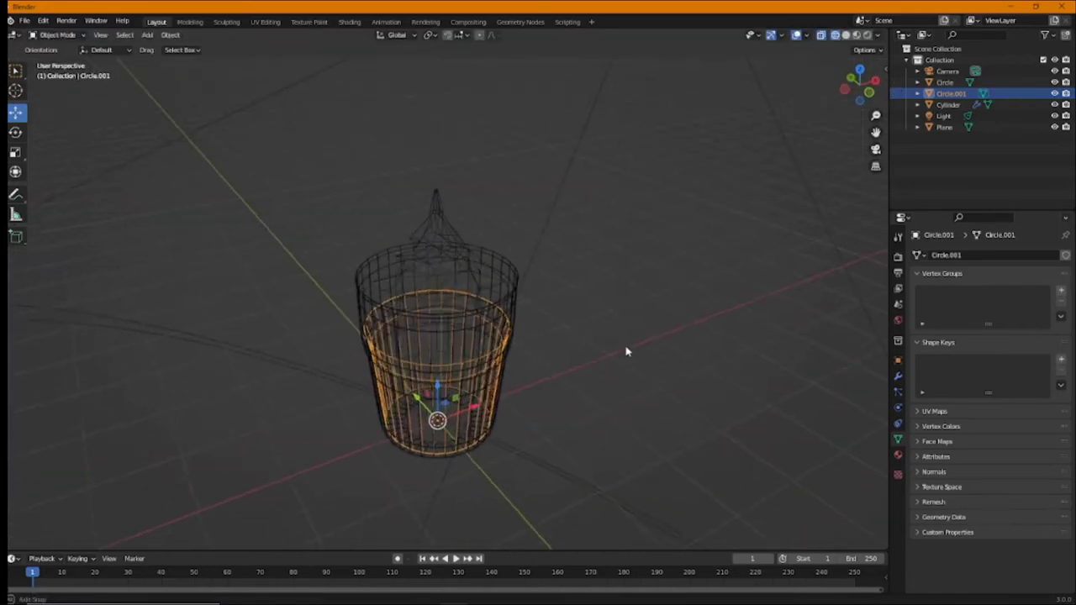
# Step: In solid shading, enter Edit Mode and fill the bottom cream's open top with a face
pyautogui.click(846, 34)
pyautogui.moveTo(613, 160); pyautogui.dragTo(631, 274, button='middle')
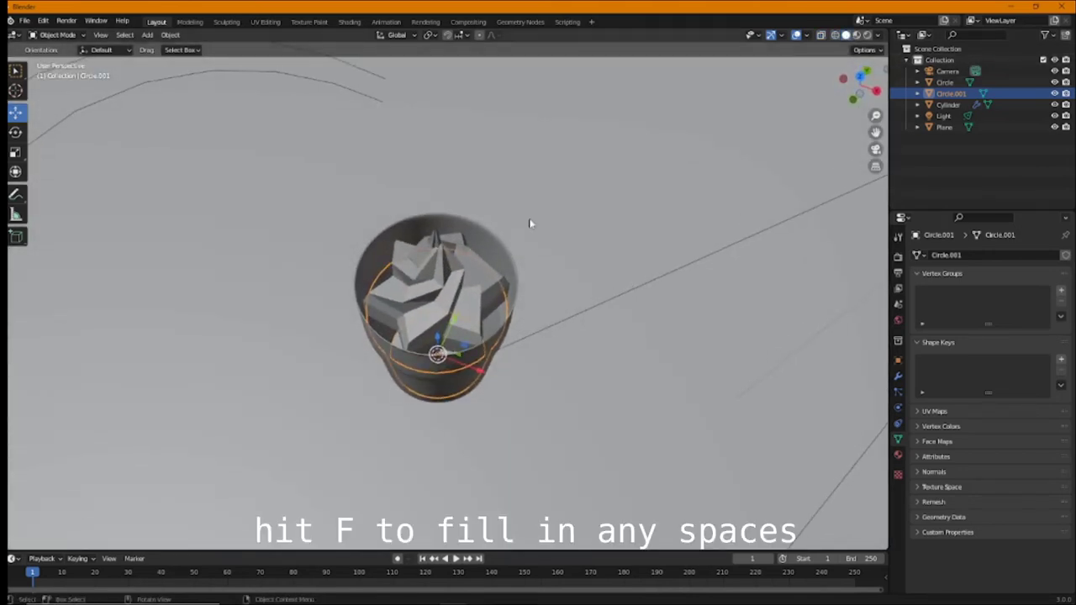
pyautogui.moveTo(530, 223); pyautogui.dragTo(444, 225, button='middle')
pyautogui.press('Tab')
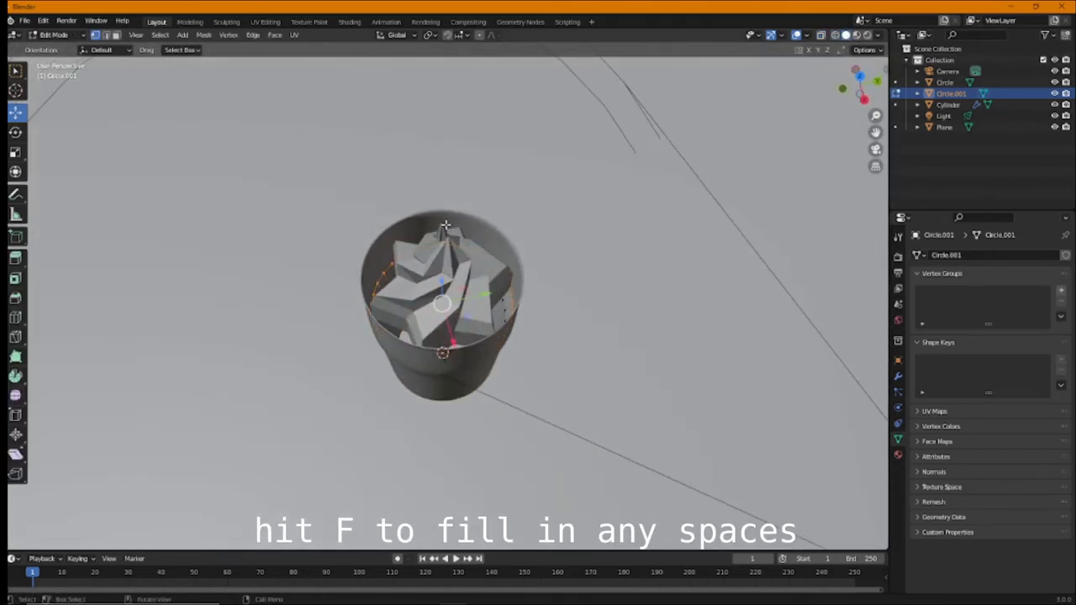
pyautogui.press('f')
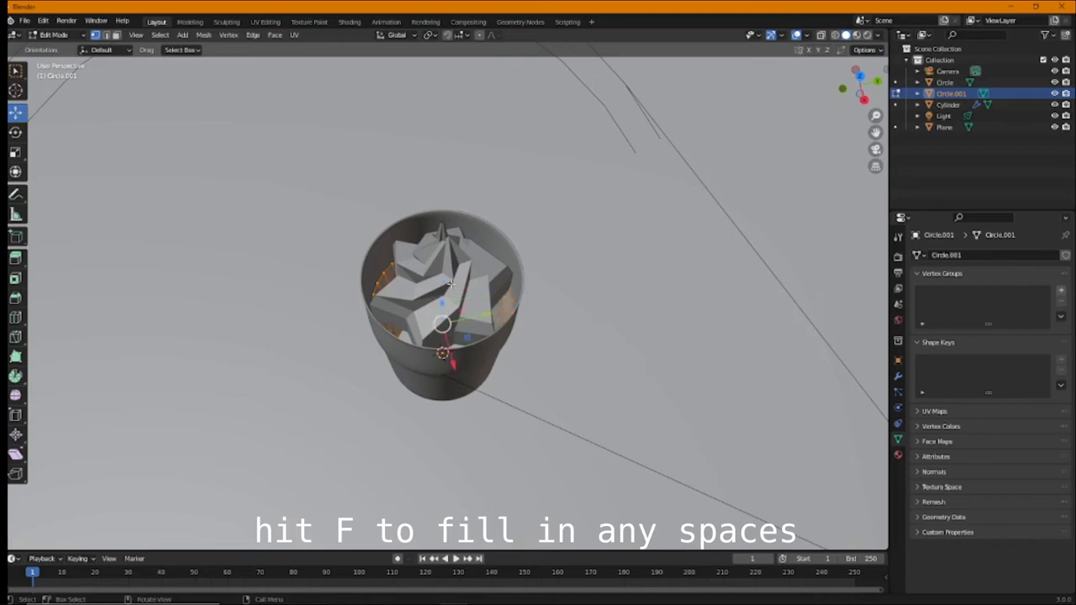
# Step: Raise the filled top 0.40243 m along Z toward the swirl
pyautogui.moveTo(451, 284)
pyautogui.mouseDown(button='middle')
pyautogui.moveTo(620, 215)
pyautogui.moveTo(618, 188)
pyautogui.mouseUp(button='middle')
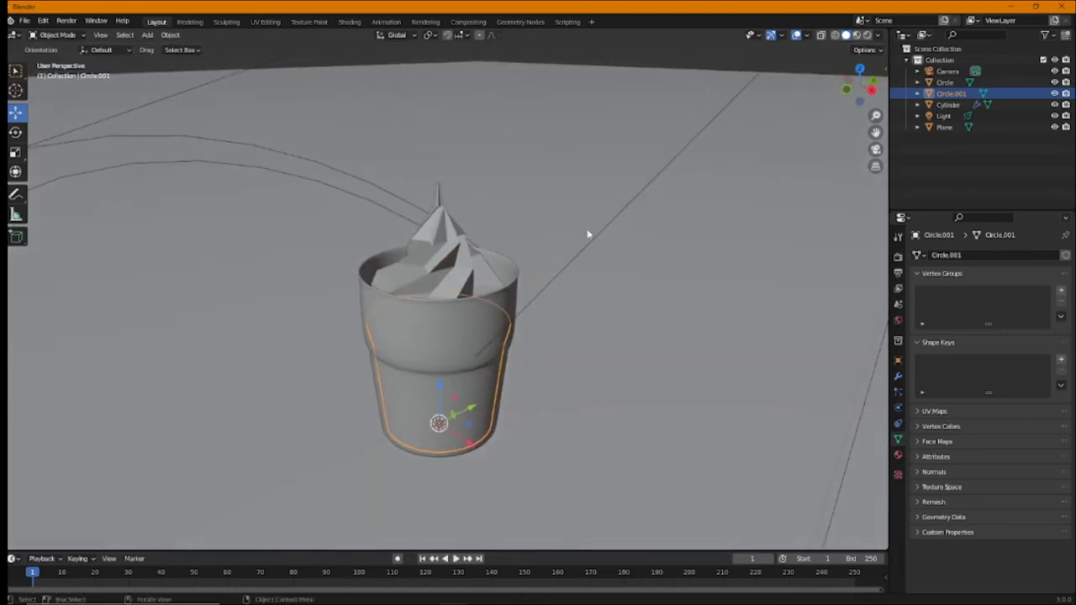
pyautogui.moveTo(577, 238); pyautogui.dragTo(588, 232, button='middle')
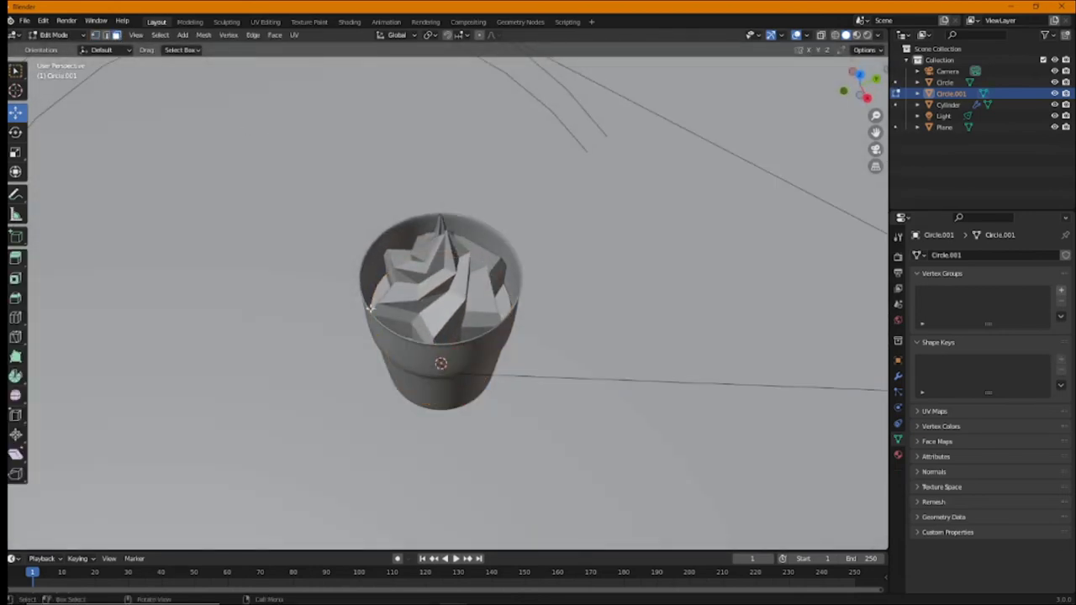
pyautogui.moveTo(383, 286); pyautogui.dragTo(438, 224, button='middle')
pyautogui.press('g')
pyautogui.press('z')
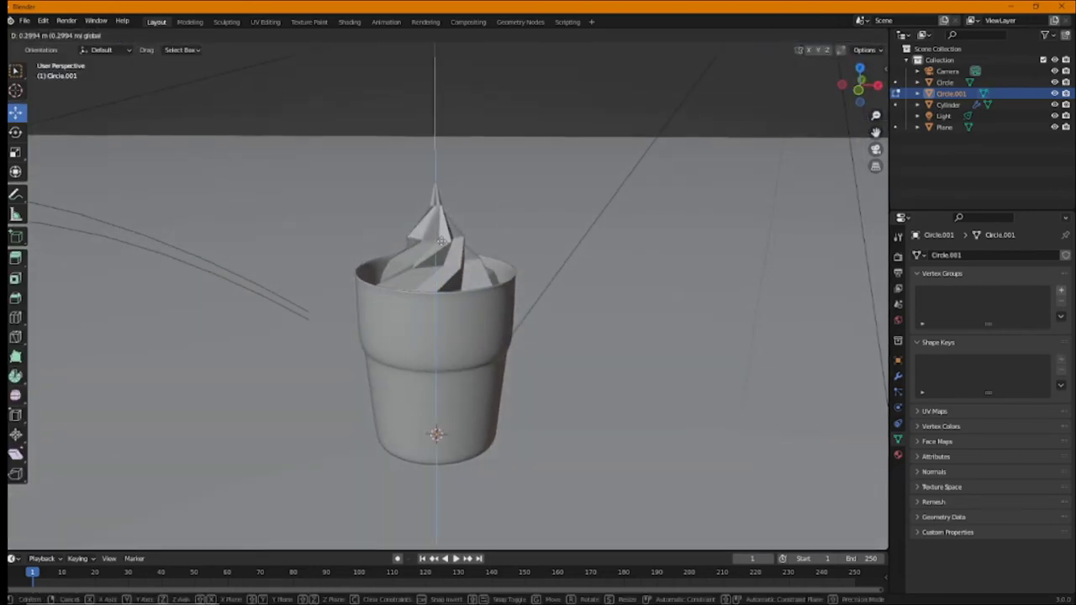
pyautogui.click(438, 242)
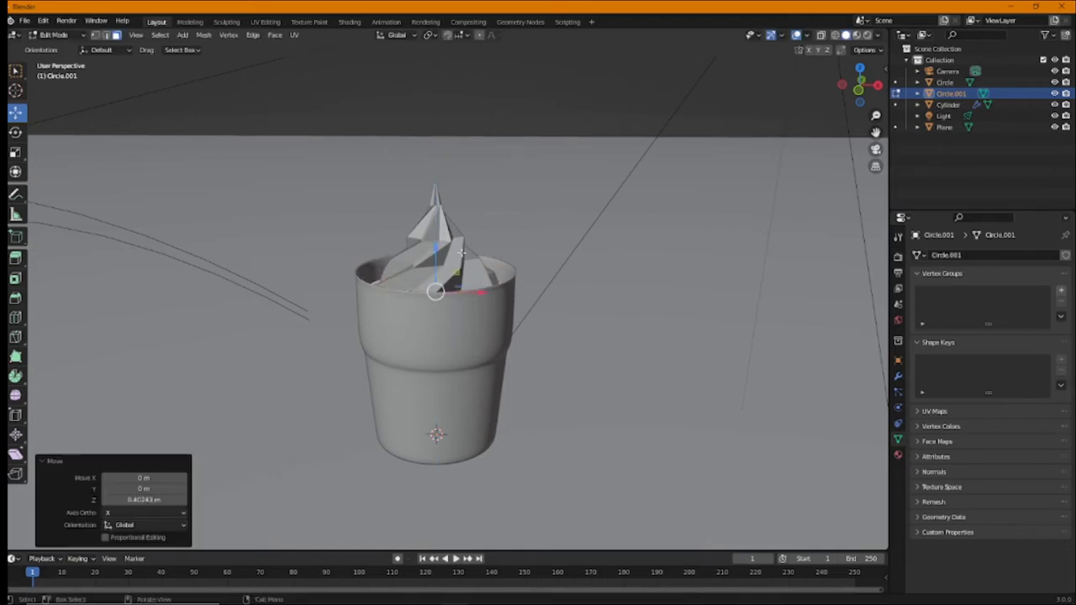
pyautogui.moveTo(438, 242); pyautogui.dragTo(711, 205, button='middle')
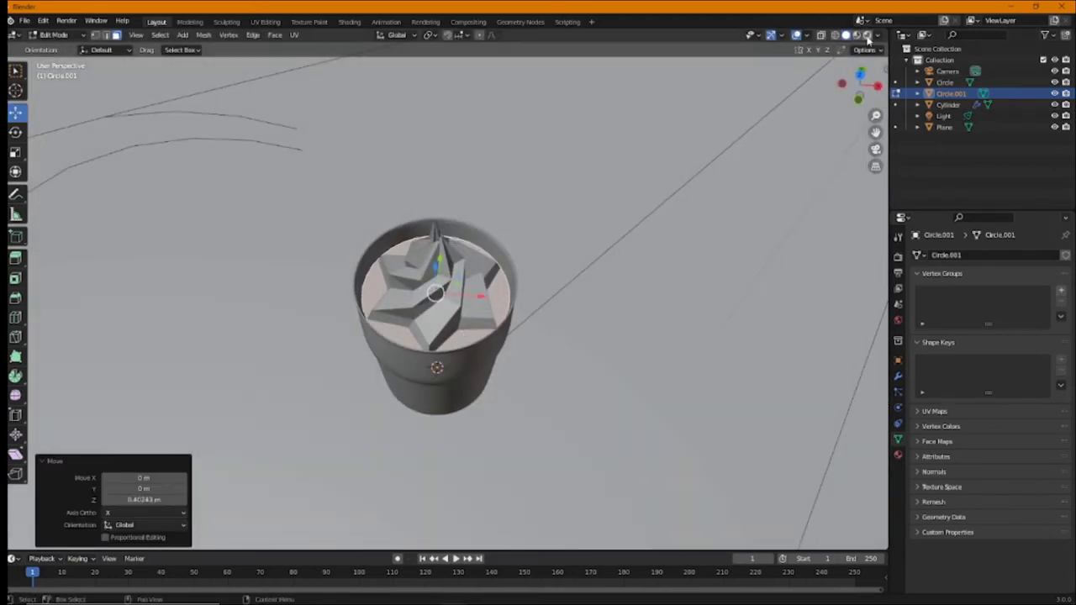
# Step: Preview the cup in Rendered shading up close from a low angle, then look through the camera
pyautogui.click(866, 35)
pyautogui.scroll(-4, 607, 253)
pyautogui.scroll(-3, 607, 253)
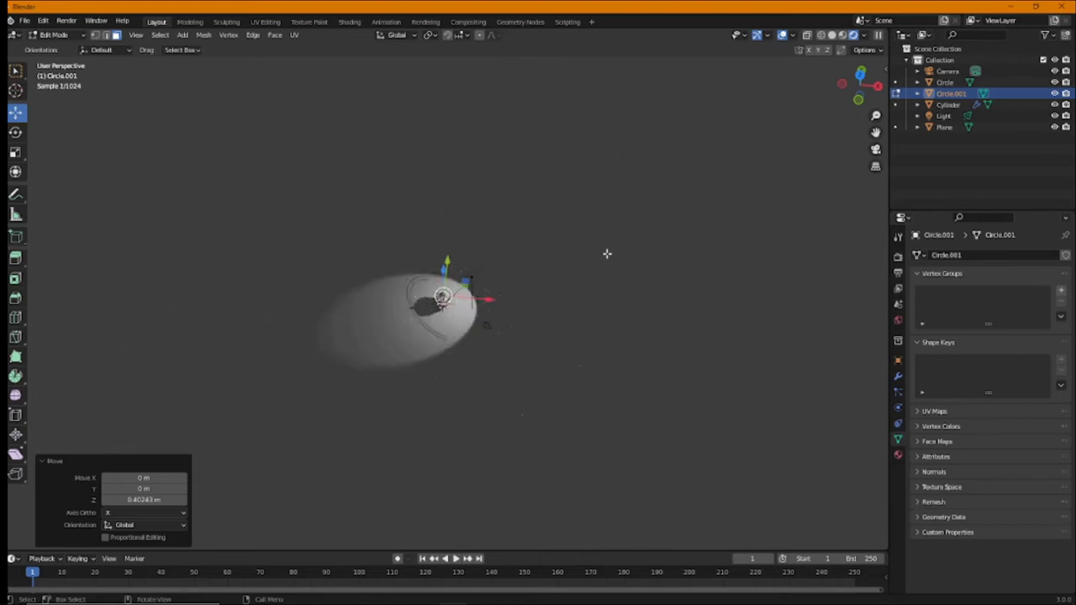
pyautogui.keyDown('ctrl'); pyautogui.moveTo(617, 278); pyautogui.dragTo(669, 447, button='middle'); pyautogui.keyUp('ctrl')
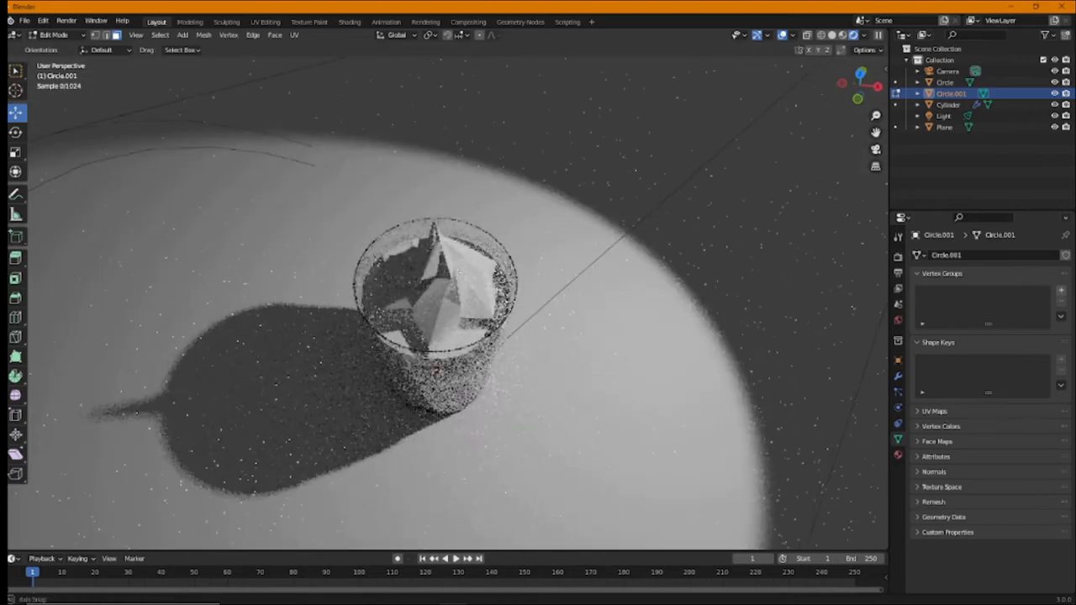
pyautogui.moveTo(472, 336); pyautogui.dragTo(472, 233, button='middle')
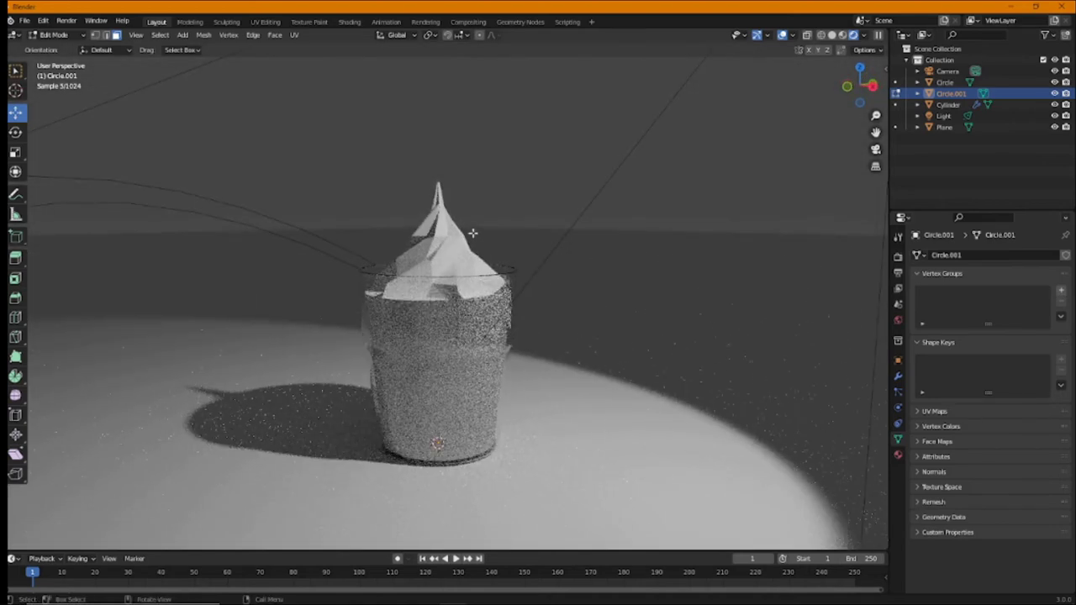
pyautogui.press('KP_0')
# Step: Lock the camera to the view and reframe it on the cup from the front
pyautogui.press('n')
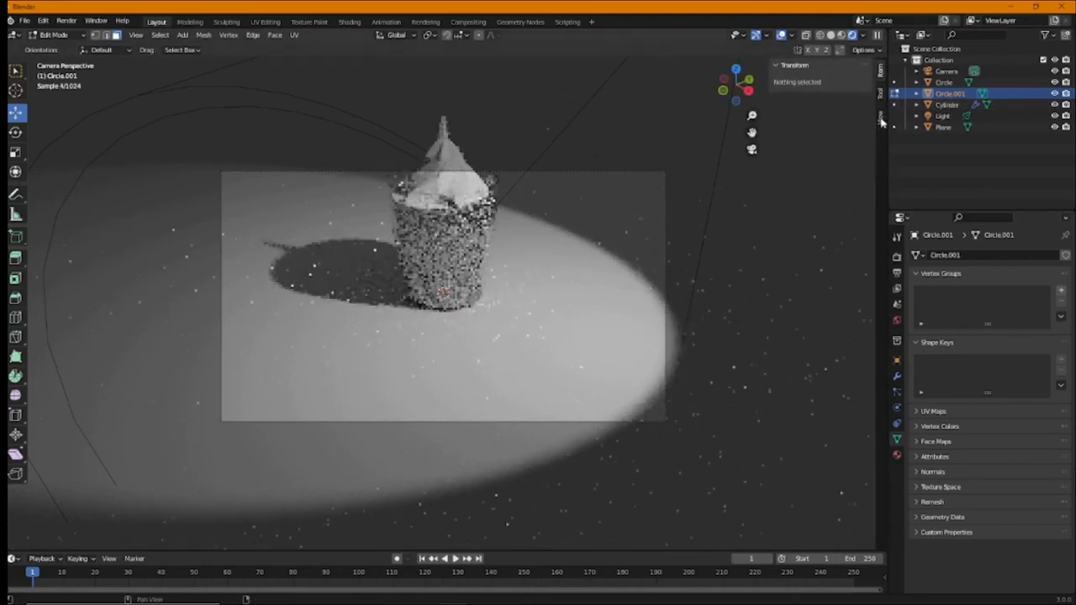
pyautogui.click(881, 114)
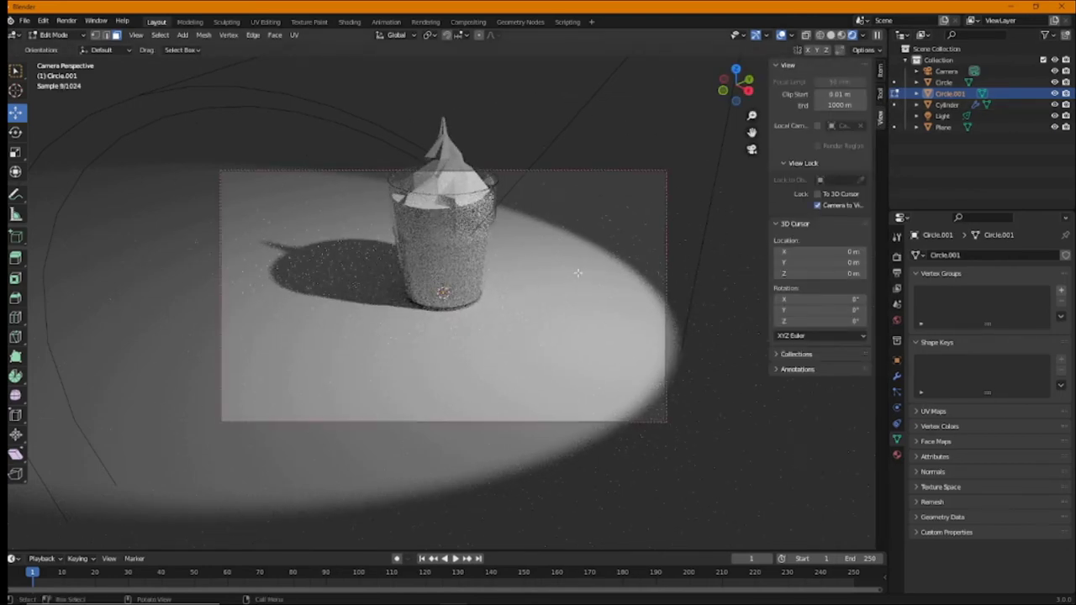
pyautogui.press('n')
pyautogui.moveTo(578, 272)
pyautogui.mouseDown(button='middle')
pyautogui.moveTo(483, 345)
pyautogui.moveTo(427, 339)
pyautogui.moveTo(436, 369)
pyautogui.mouseUp(button='middle')
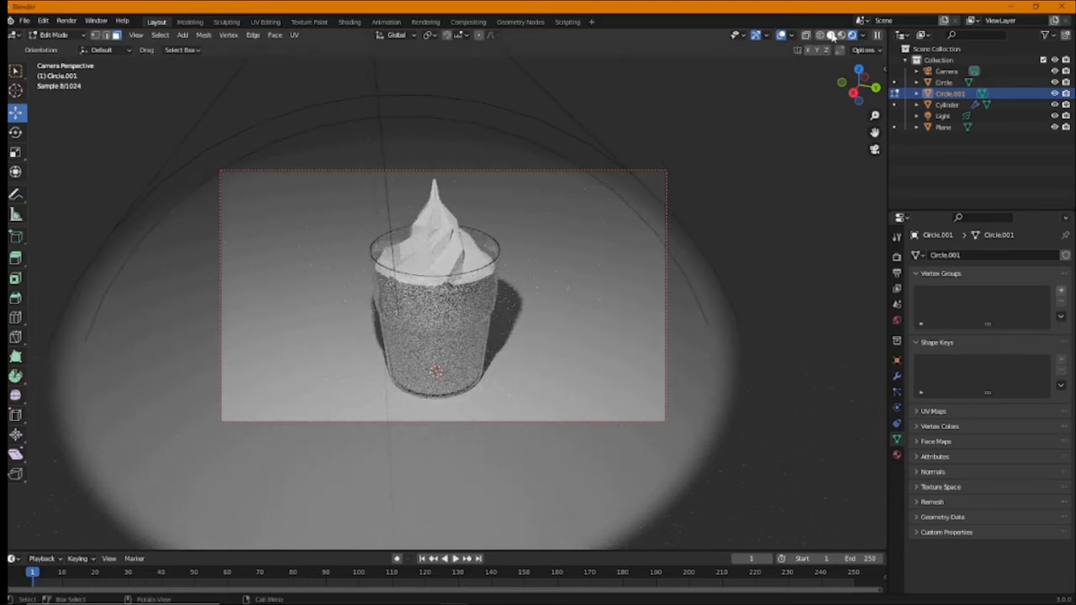
# Step: Return to Solid shading and Object Mode, orbiting out of the camera view
pyautogui.click(831, 35)
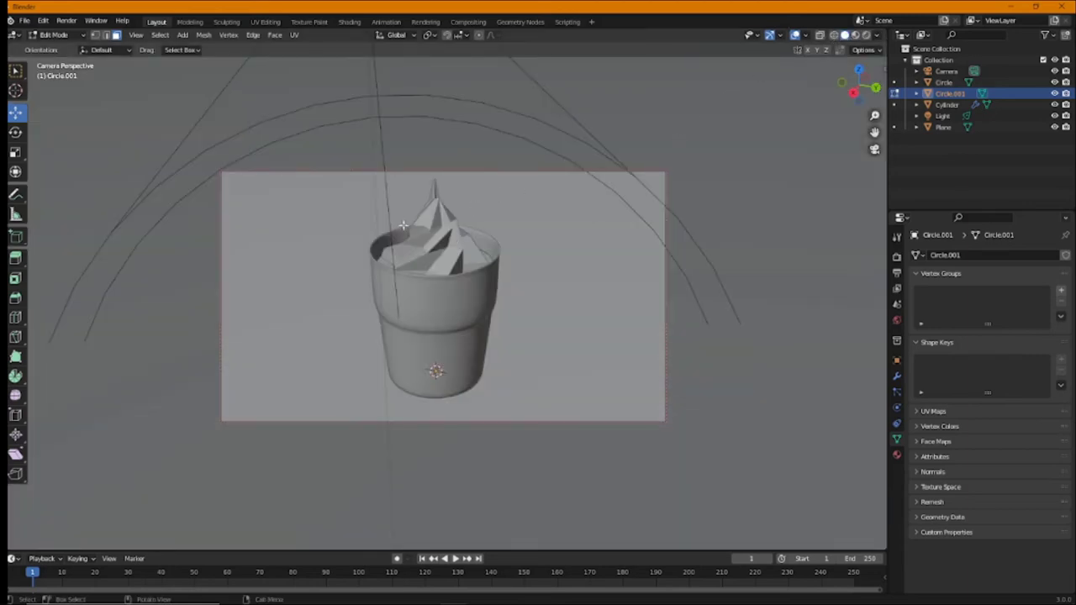
pyautogui.press('n')
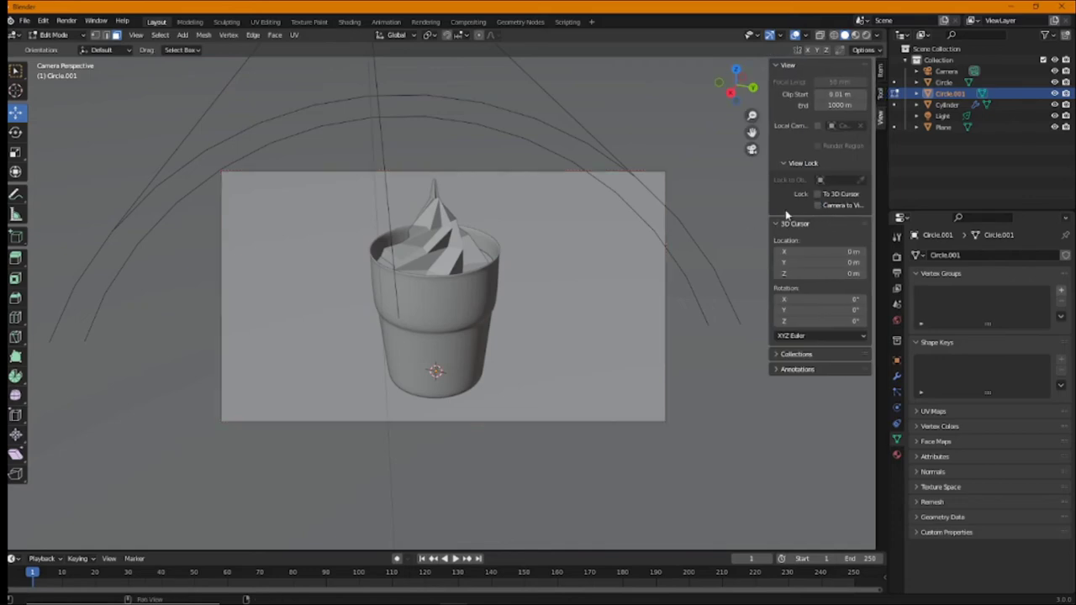
pyautogui.press('n')
pyautogui.press('Tab')
pyautogui.moveTo(359, 186); pyautogui.dragTo(394, 239, button='middle')
# Step: Shade the cream swirl smooth
pyautogui.click(393, 240)
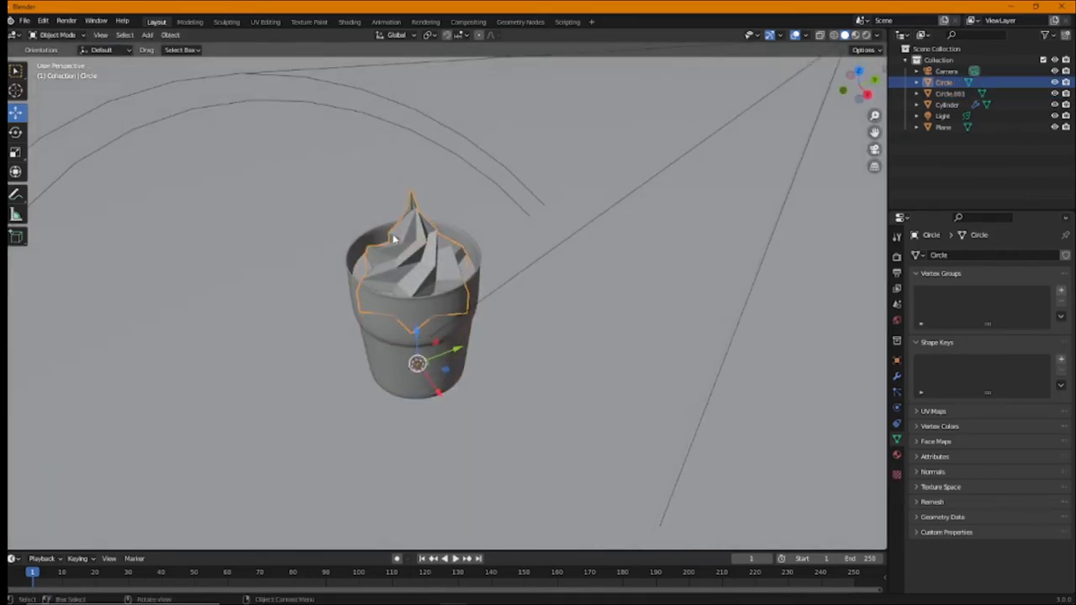
pyautogui.rightClick(394, 239)
pyautogui.click(392, 240)
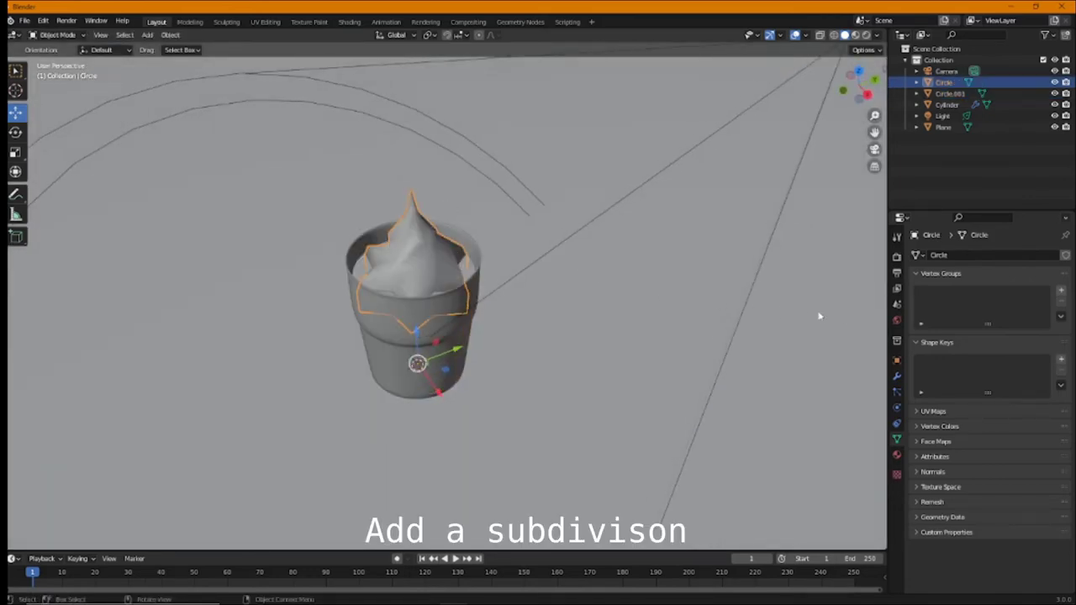
# Step: Add a Subdivision Surface modifier at viewport level 2, then view it in wireframe
pyautogui.click(895, 378)
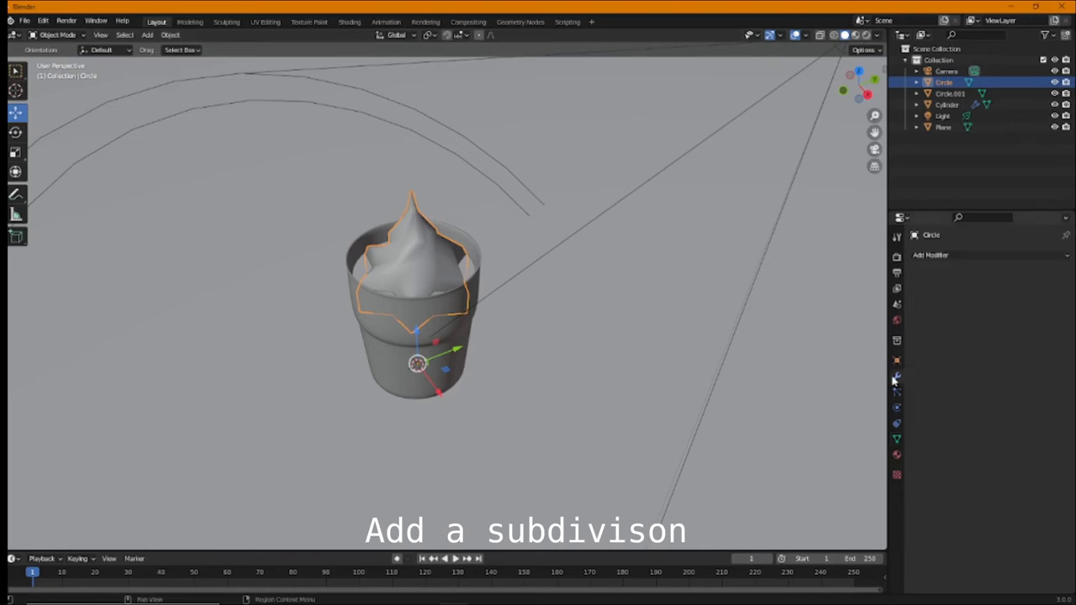
pyautogui.click(967, 256)
pyautogui.click(822, 448)
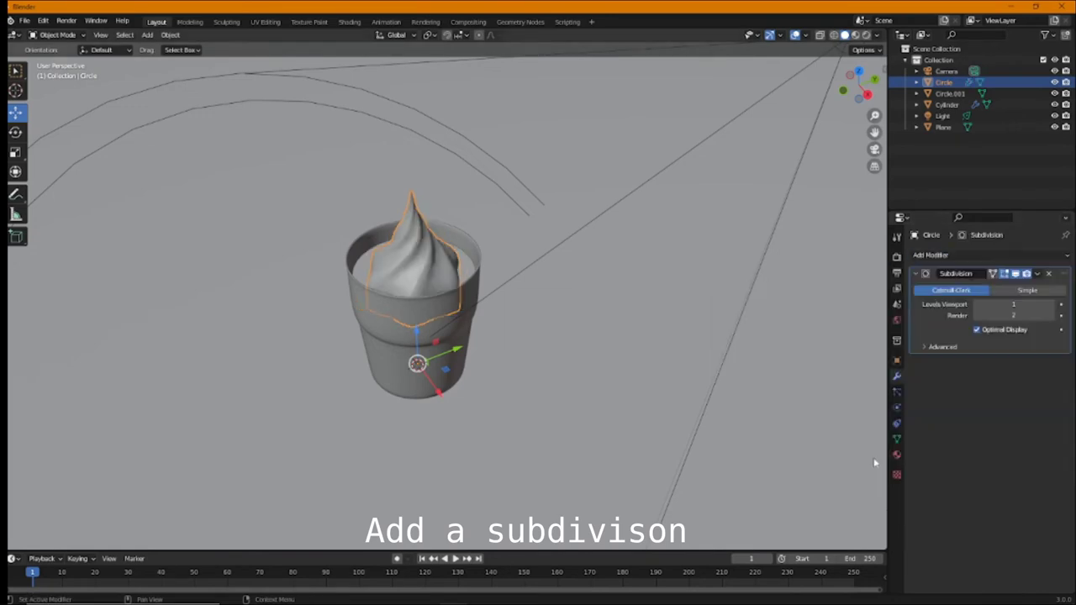
pyautogui.click(1060, 305)
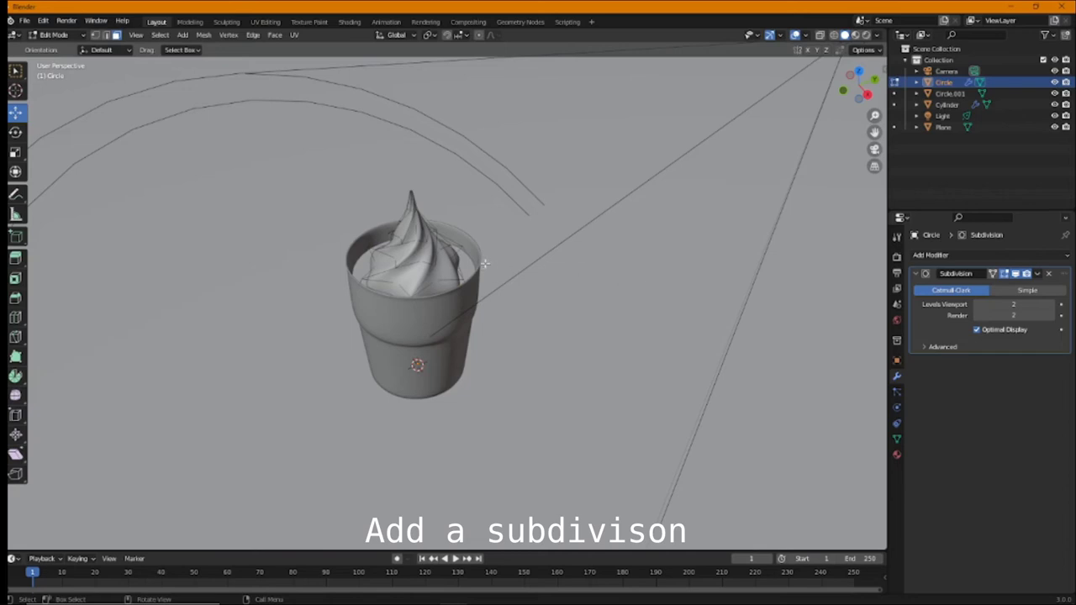
pyautogui.moveTo(485, 264); pyautogui.dragTo(591, 191, button='middle')
pyautogui.click(834, 35)
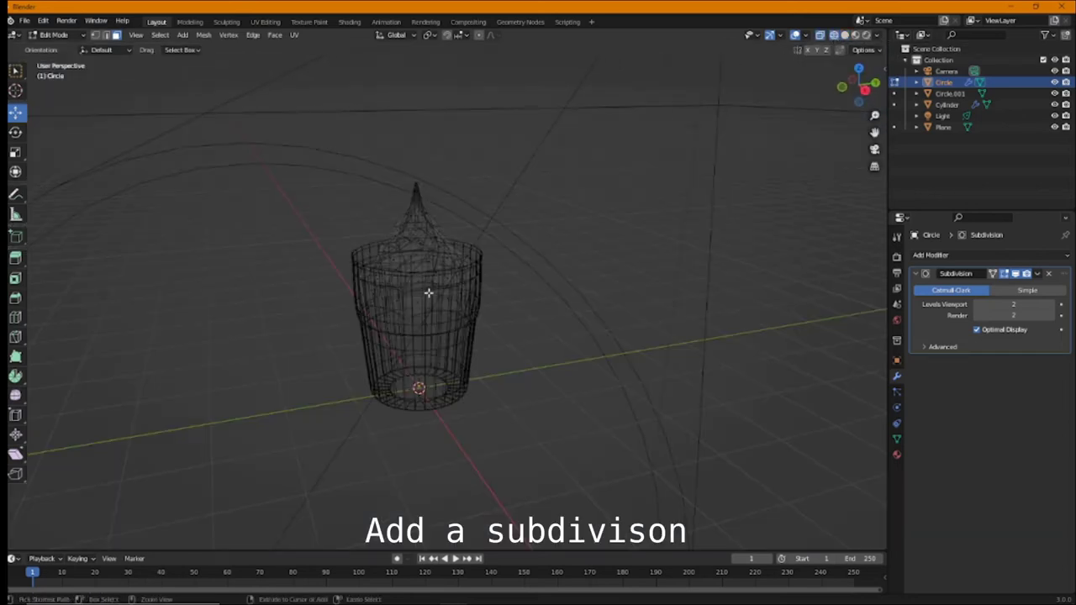
# Step: Return to shaded display and slide a new edge loop around the swirl near the glass rim
pyautogui.click(845, 36)
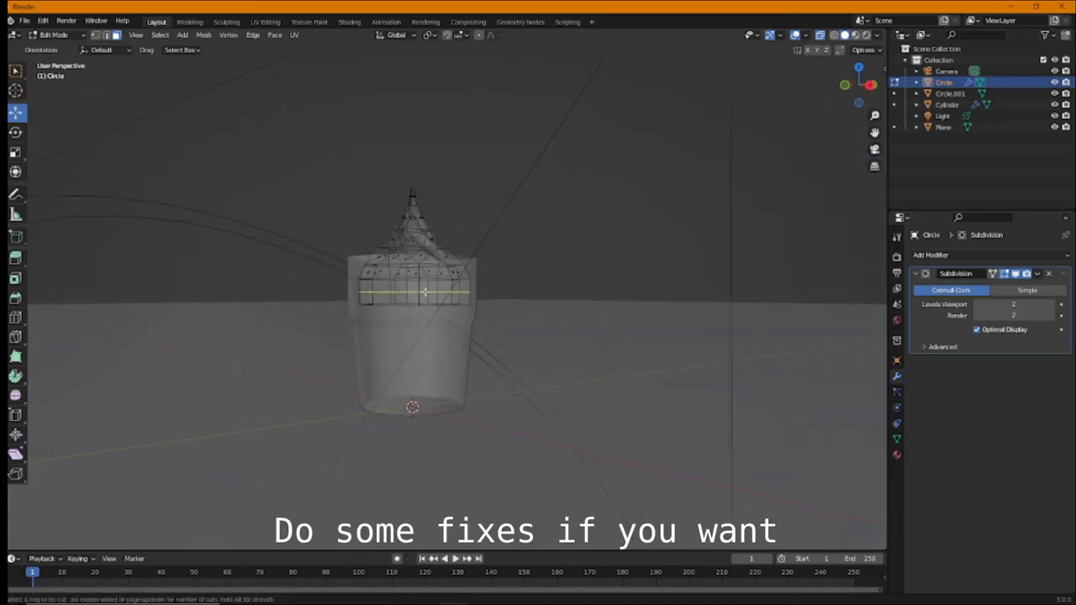
pyautogui.press('g')
pyautogui.press('g')
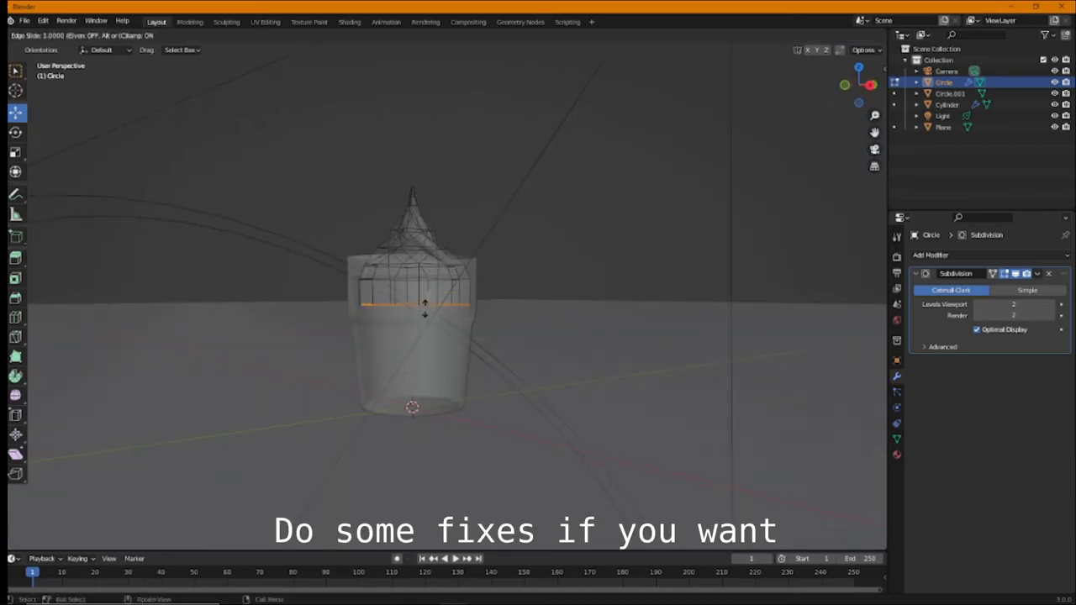
pyautogui.click(424, 306)
pyautogui.moveTo(413, 305); pyautogui.dragTo(537, 304, button='middle')
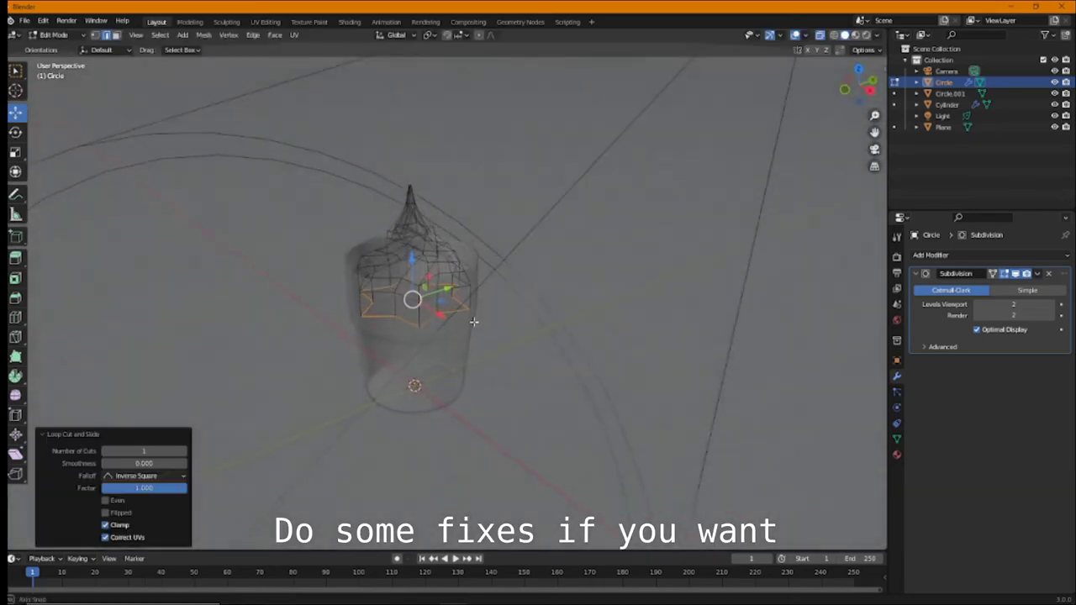
# Step: Preview the new loop in Rendered shading and select the swirl's tip vertex
pyautogui.click(866, 35)
pyautogui.moveTo(633, 101); pyautogui.dragTo(722, 68, button='middle')
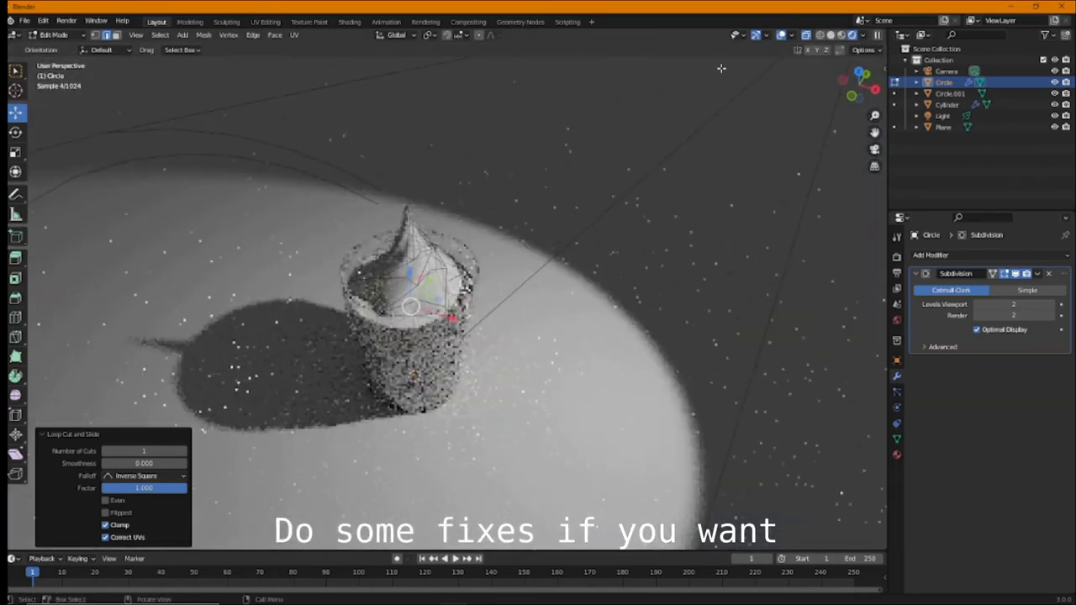
pyautogui.scroll(2, 340, 64)
pyautogui.scroll(2, 340, 65)
pyautogui.scroll(1, 340, 65)
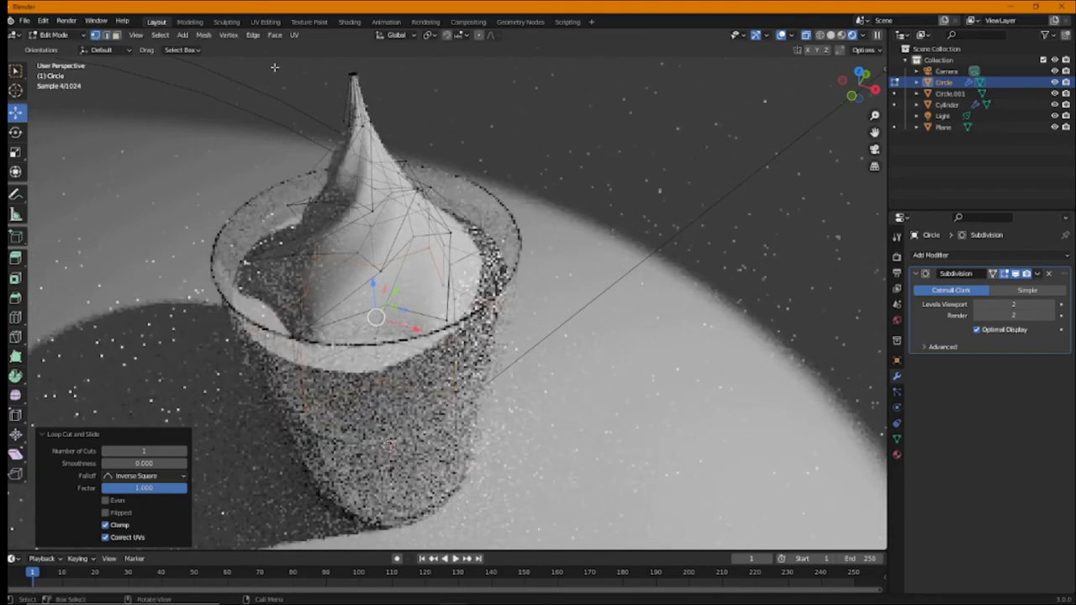
pyautogui.click(354, 78)
pyautogui.moveTo(442, 106)
pyautogui.mouseDown(button='middle')
pyautogui.moveTo(466, 126)
pyautogui.moveTo(462, 51)
pyautogui.moveTo(458, 131)
pyautogui.mouseUp(button='middle')
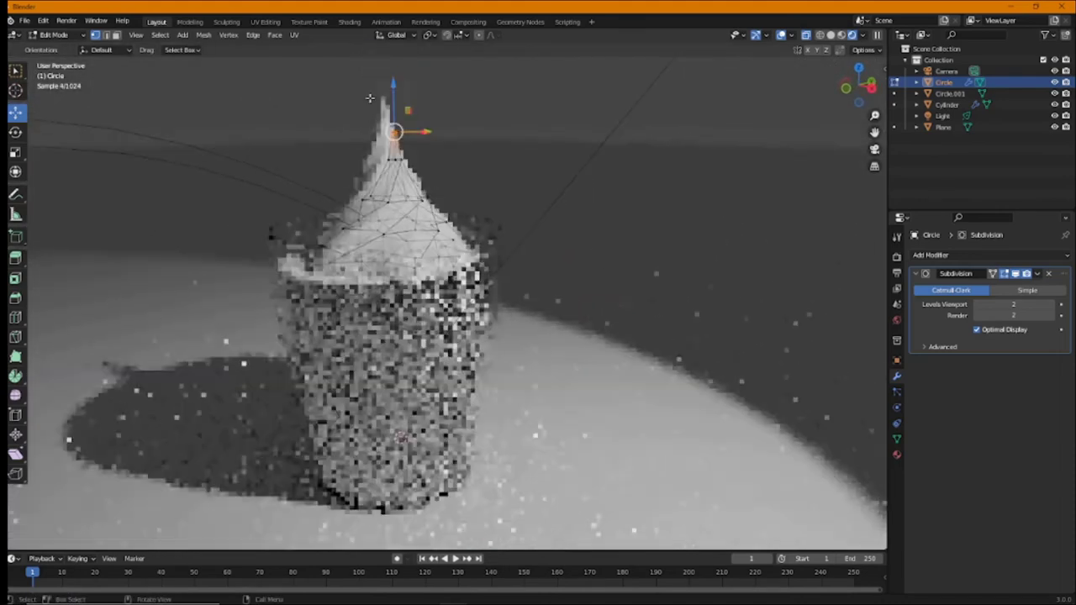
# Step: In right side view, shift the swirl's tip sideways with proportional editing falloff
pyautogui.press('KP_3')
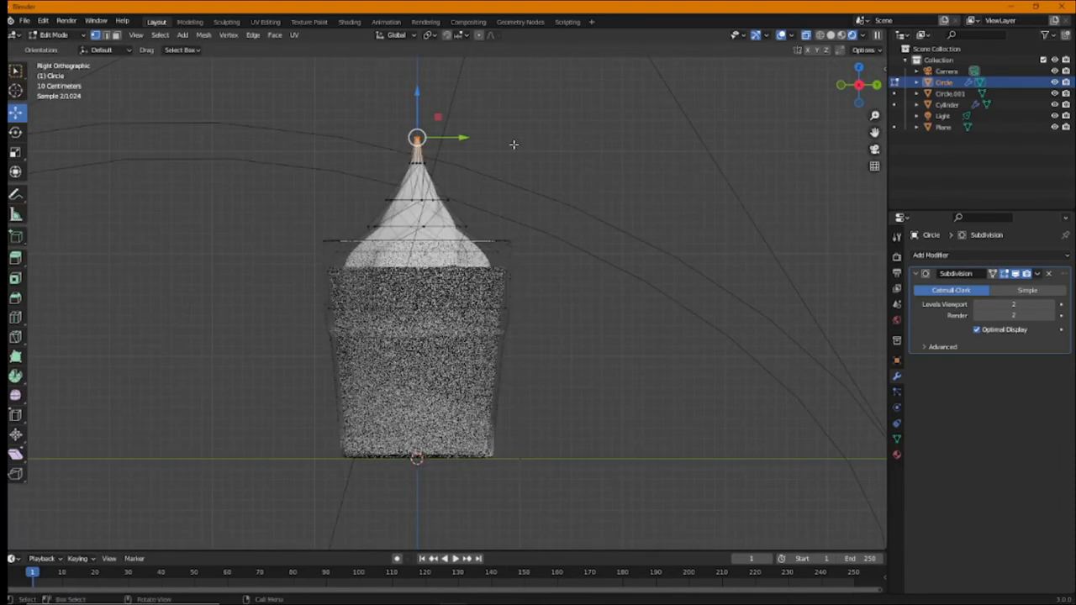
pyautogui.moveTo(454, 135); pyautogui.dragTo(483, 136)
pyautogui.hotkey('ctrl', 'z')
pyautogui.press('g')
pyautogui.press('Escape')
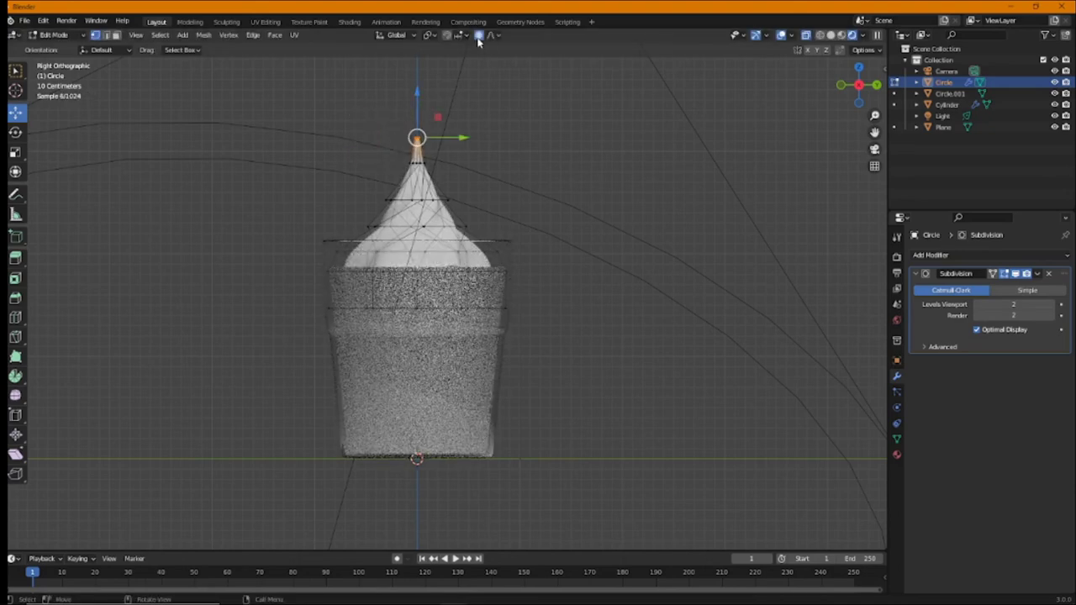
pyautogui.press('g')
pyautogui.click(454, 181)
pyautogui.scroll(3, 452, 180)
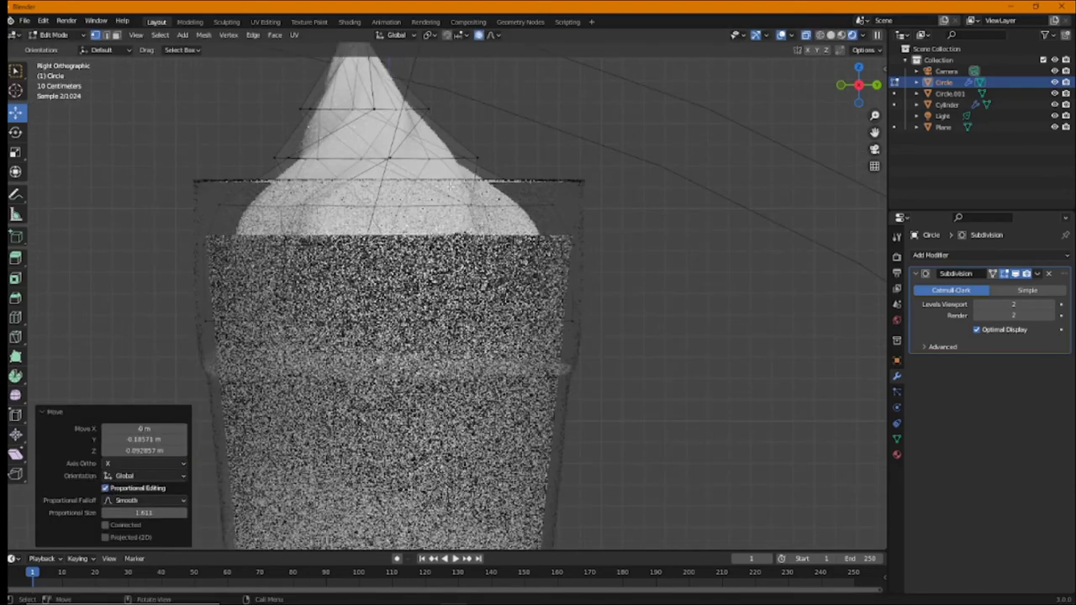
pyautogui.scroll(-2, 449, 181)
pyautogui.hotkey('ctrl', 'z')
pyautogui.press('g')
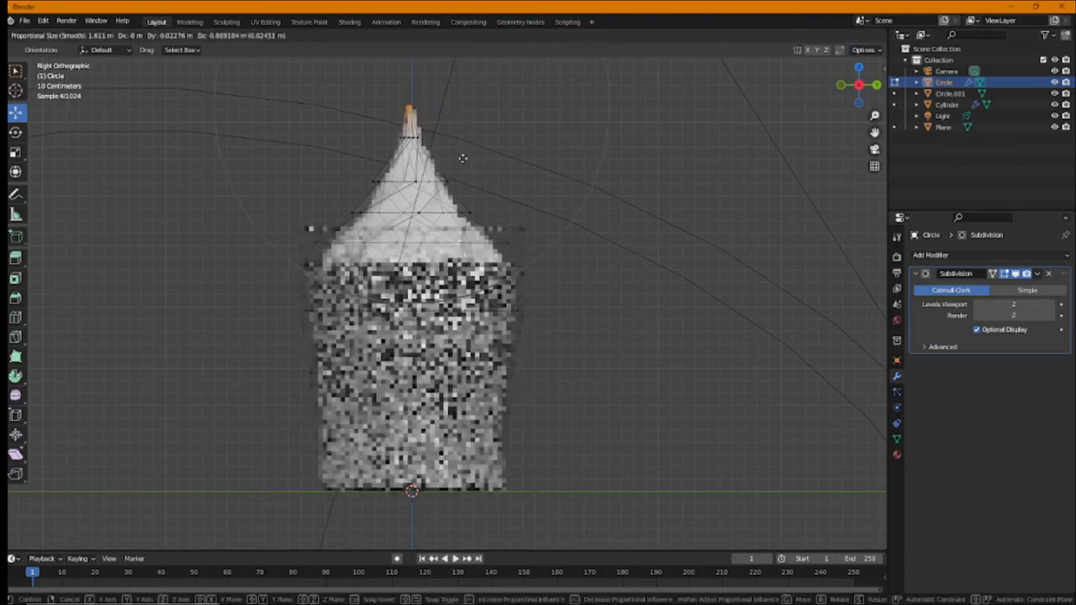
pyautogui.click(446, 171)
pyautogui.hotkey('ctrl', 'z')
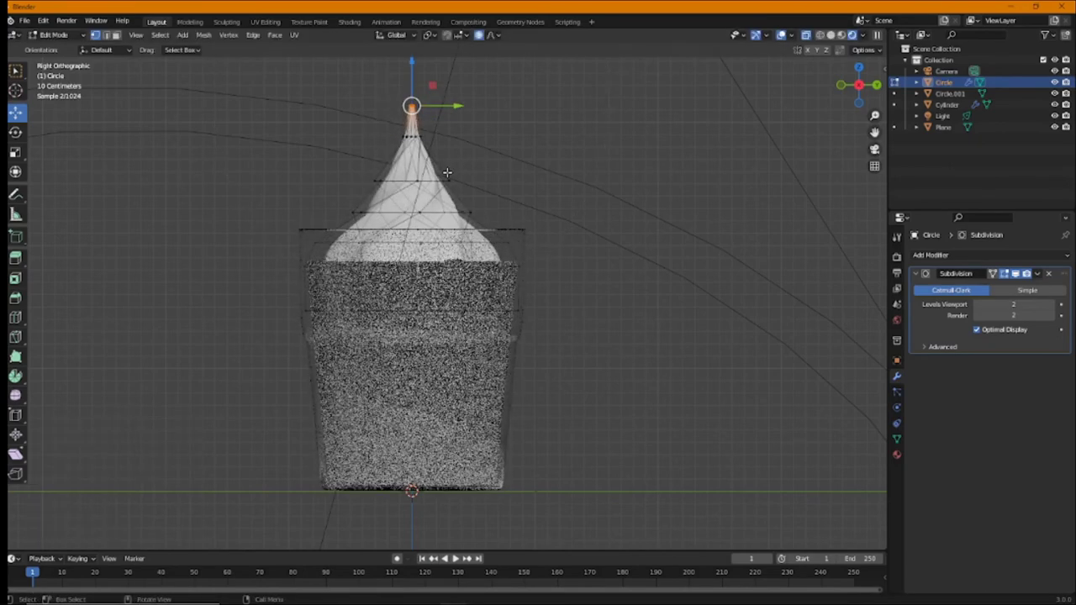
pyautogui.press('g')
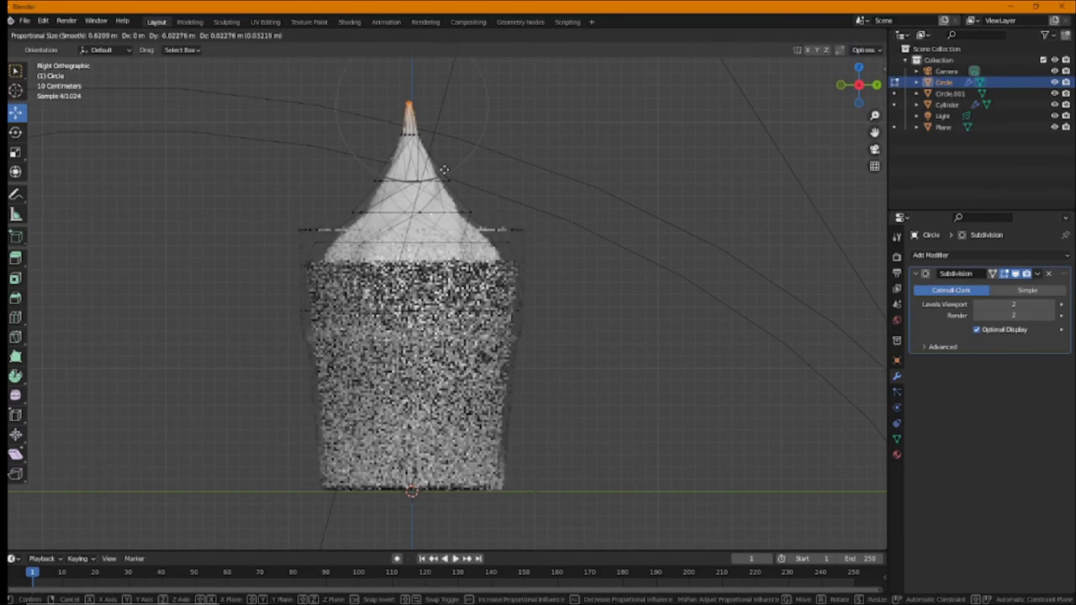
pyautogui.scroll(-1, 420, 168)
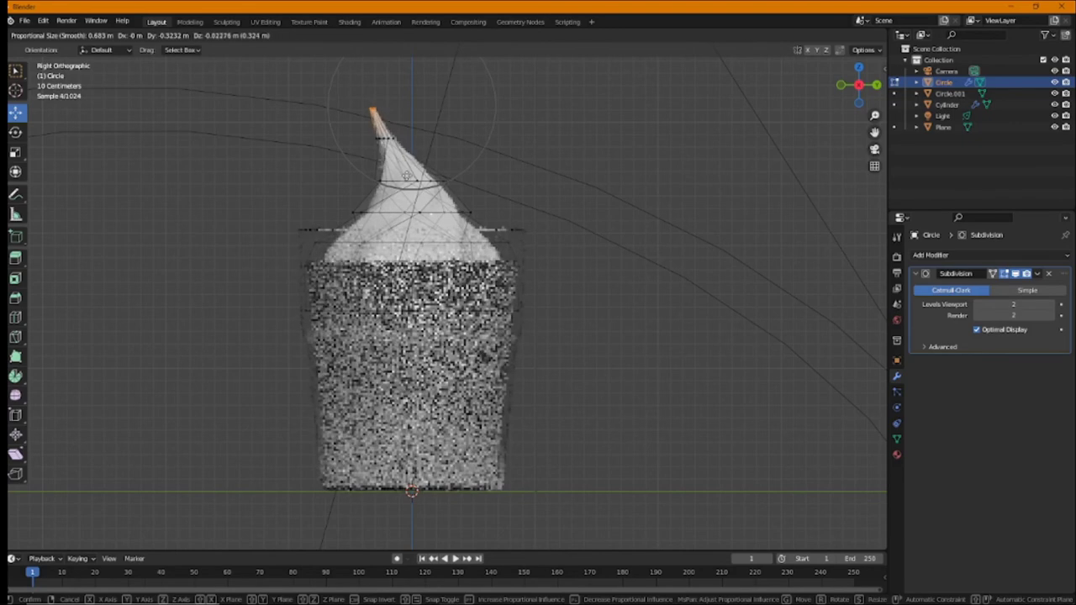
pyautogui.scroll(1, 428, 168)
pyautogui.click(470, 156)
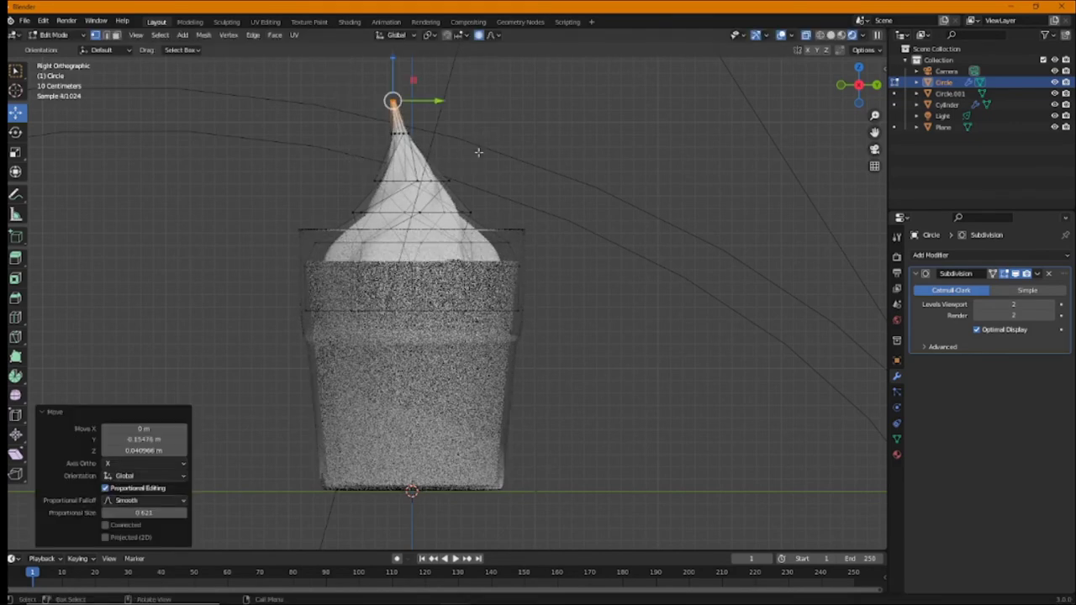
# Step: Twist the tip about −790°, nudge it into its final place, and return to Object Mode
pyautogui.press('r')
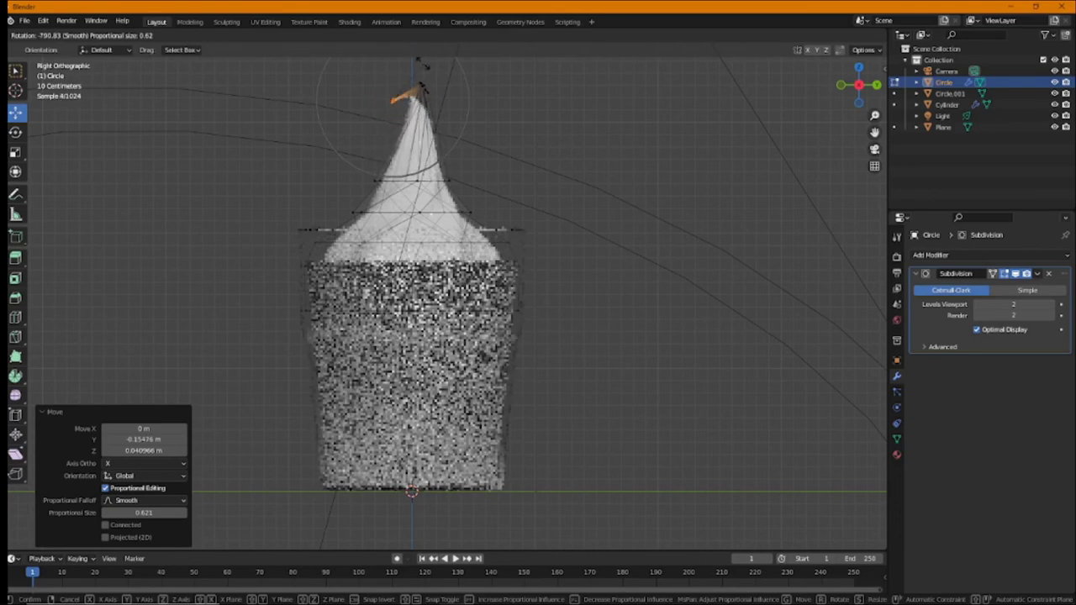
pyautogui.click(423, 66)
pyautogui.press('g')
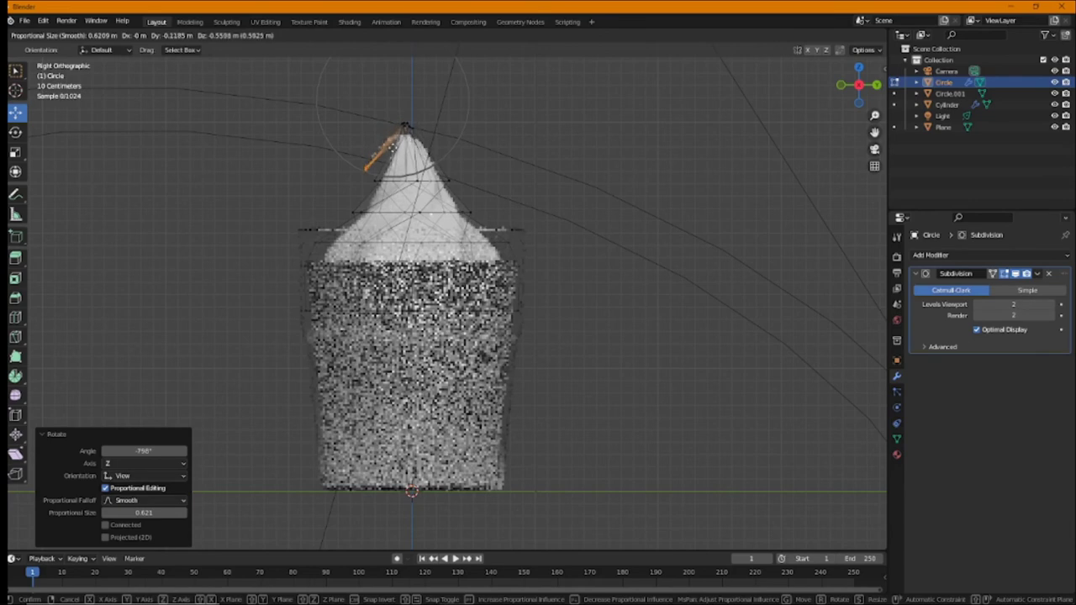
pyautogui.click(567, 148)
pyautogui.press('z')
pyautogui.moveTo(567, 148)
pyautogui.mouseDown(button='middle')
pyautogui.moveTo(686, 195)
pyautogui.moveTo(740, 193)
pyautogui.mouseUp(button='middle')
pyautogui.press('Tab')
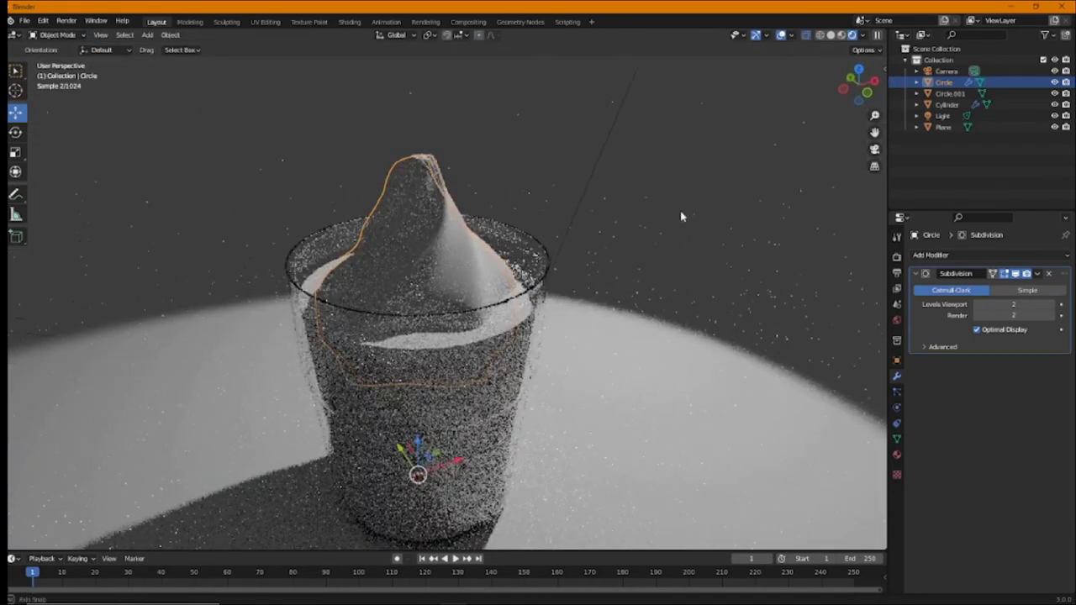
# Step: Raise the swirl's Subdivision viewport level to 3
pyautogui.moveTo(680, 216)
pyautogui.mouseDown(button='middle')
pyautogui.moveTo(603, 247)
pyautogui.moveTo(418, 192)
pyautogui.mouseUp(button='middle')
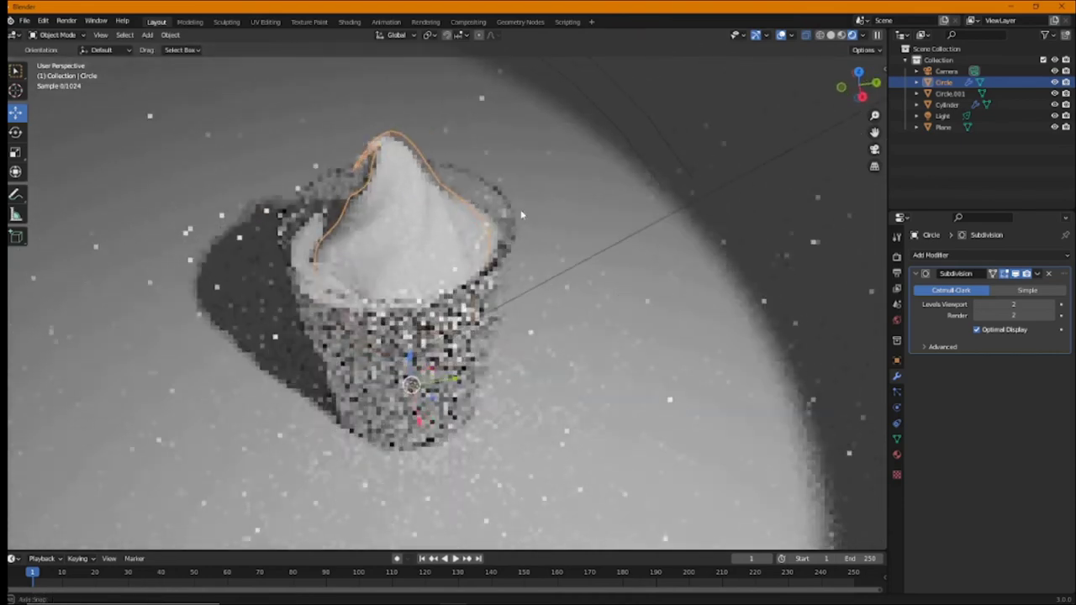
pyautogui.rightClick(418, 192)
pyautogui.click(401, 199)
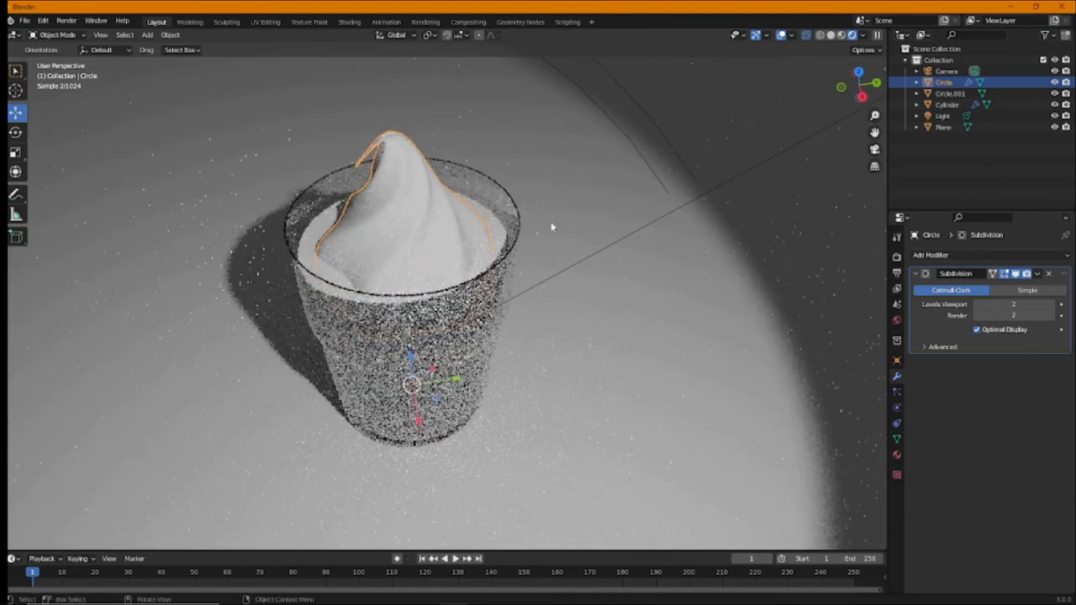
pyautogui.moveTo(973, 304); pyautogui.dragTo(1034, 305)
pyautogui.scroll(-3, 737, 228)
pyautogui.moveTo(737, 228); pyautogui.dragTo(687, 177, button='middle')
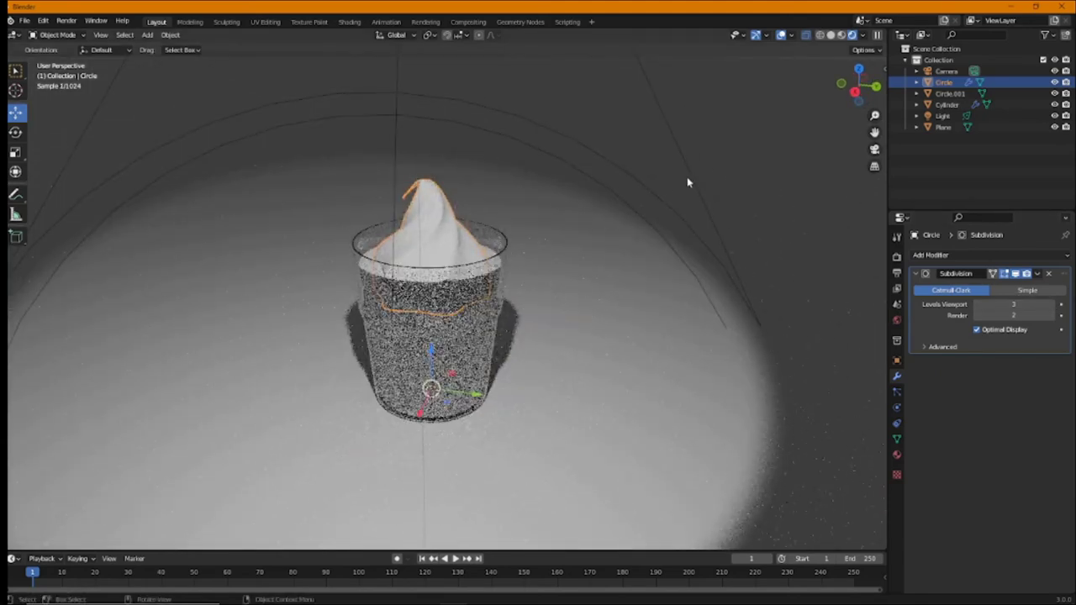
# Step: In camera view, scale the swirl up to 1.182 and reframe so the cup sits lower
pyautogui.press('KP_0')
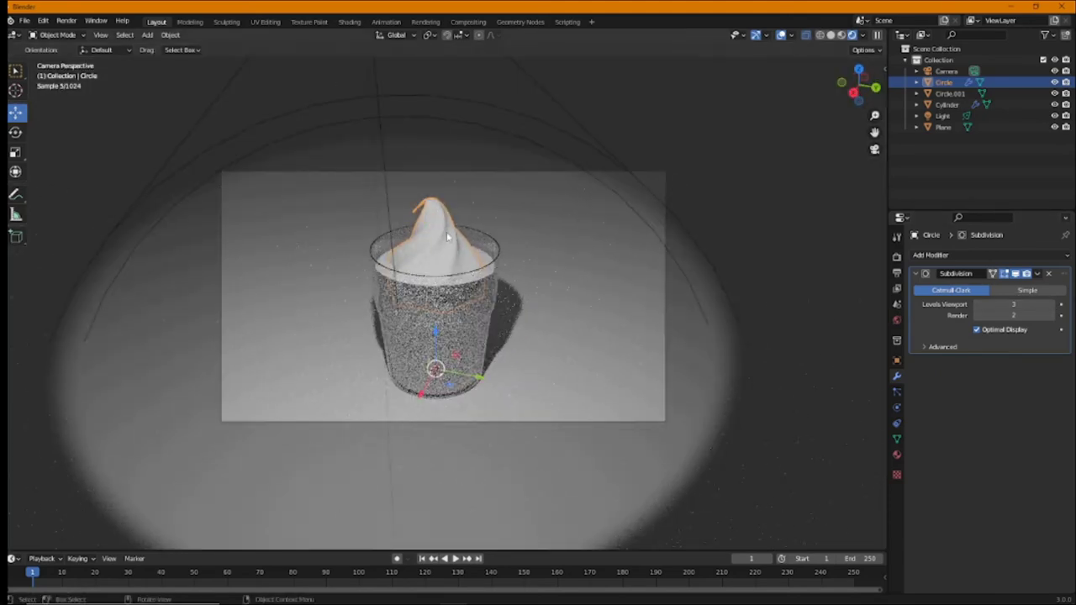
pyautogui.click(439, 239)
pyautogui.click(436, 238)
pyautogui.click(435, 244)
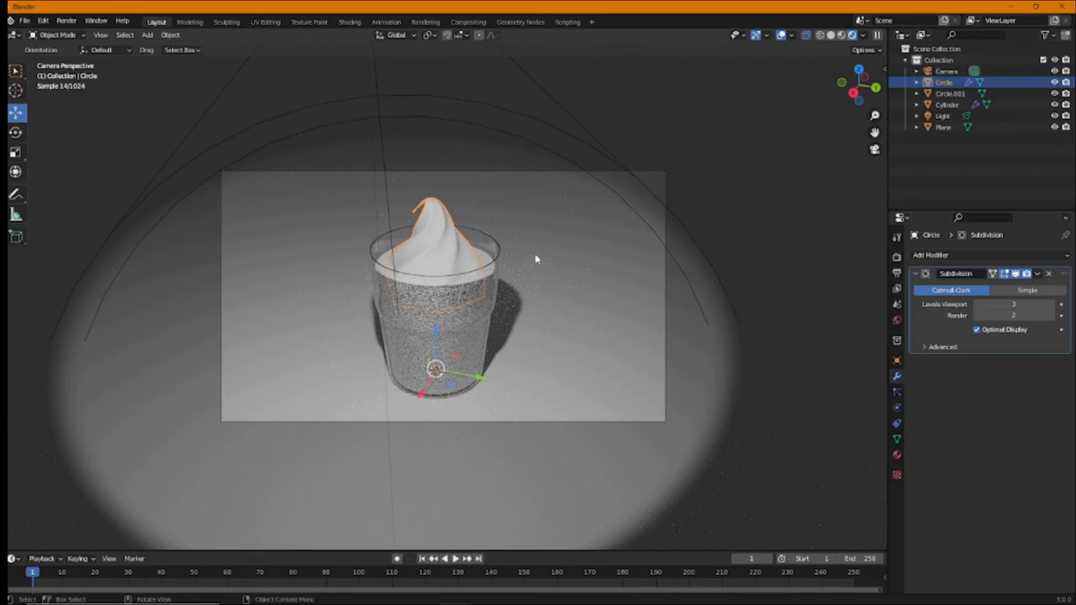
pyautogui.press('s')
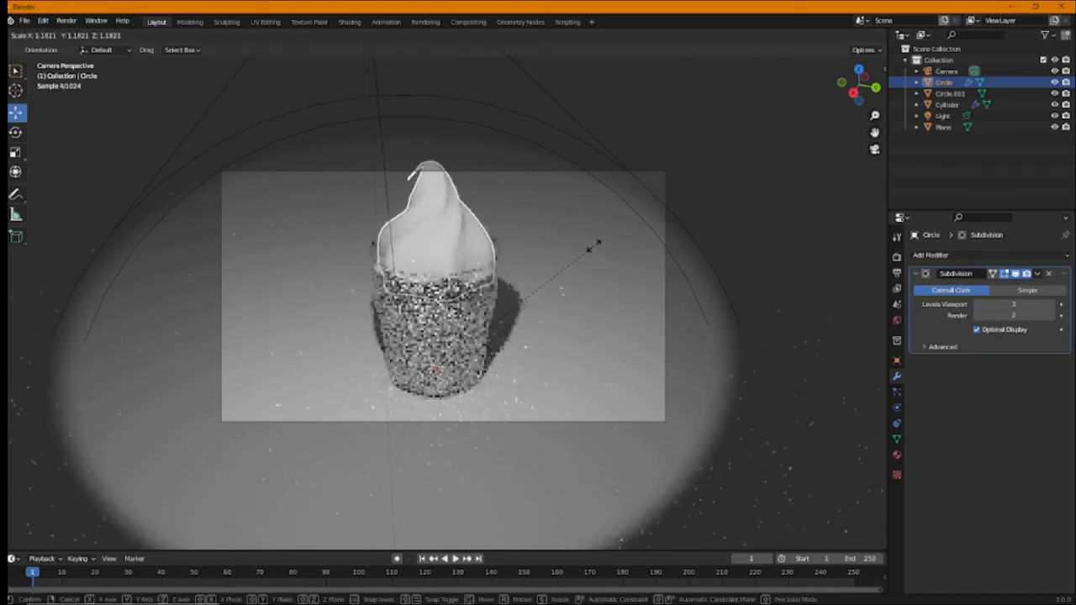
pyautogui.click(592, 246)
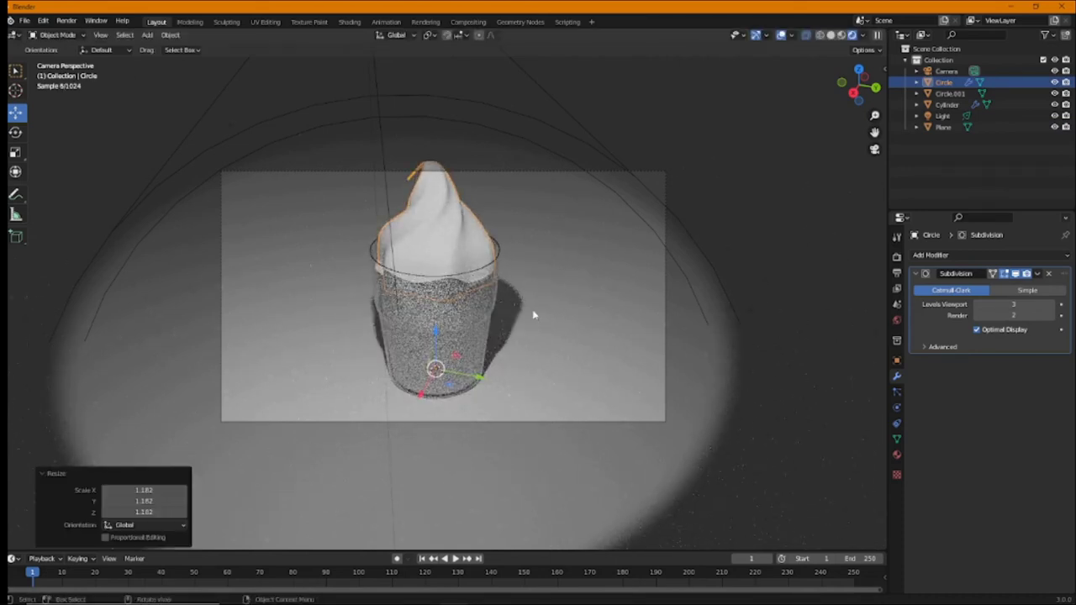
pyautogui.press('n')
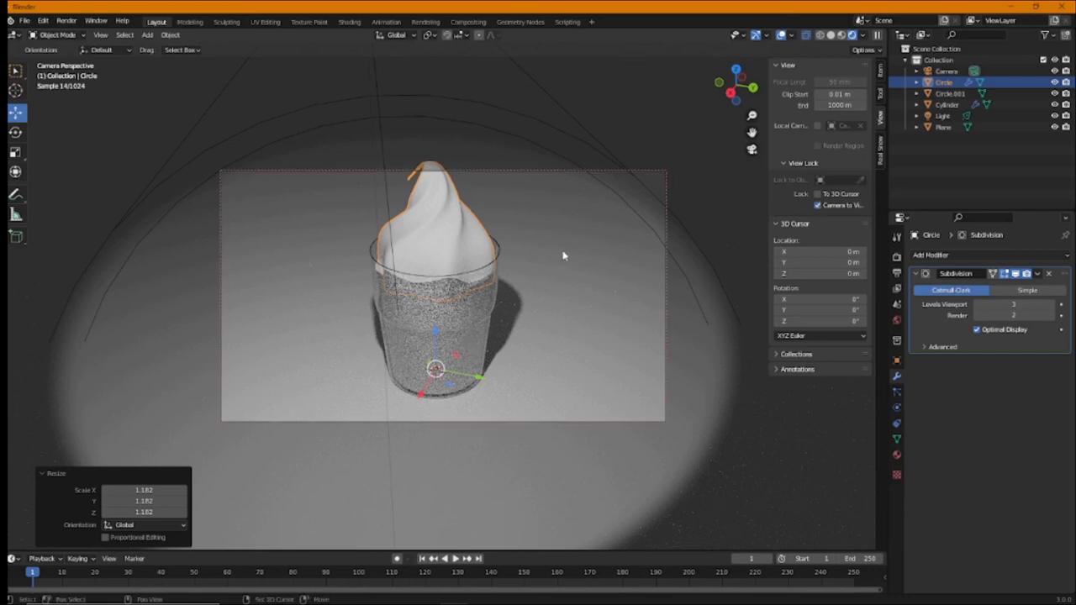
pyautogui.keyDown('shift'); pyautogui.moveTo(564, 255); pyautogui.dragTo(563, 272, button='middle'); pyautogui.keyUp('shift')
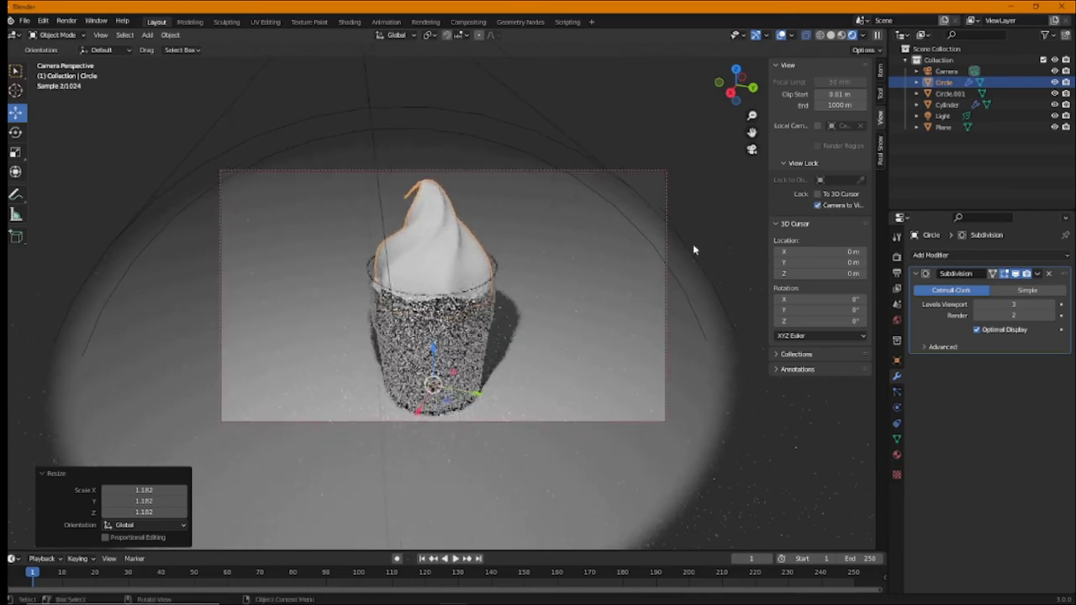
# Step: Create Material.002 with a warm cream base colour for the swirl, then browse materials for the glass
pyautogui.press('n')
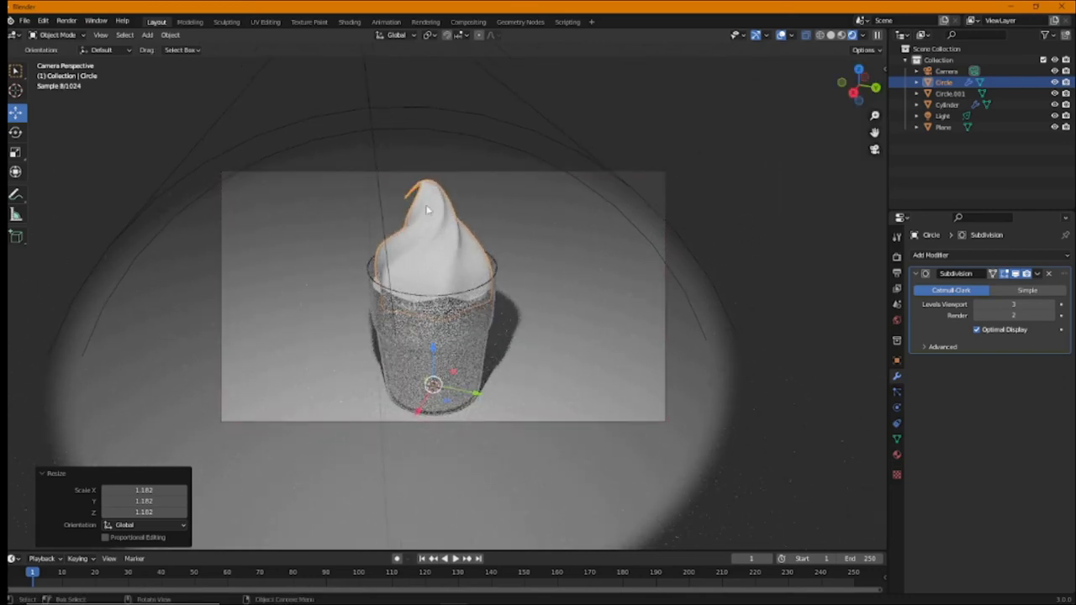
pyautogui.click(896, 457)
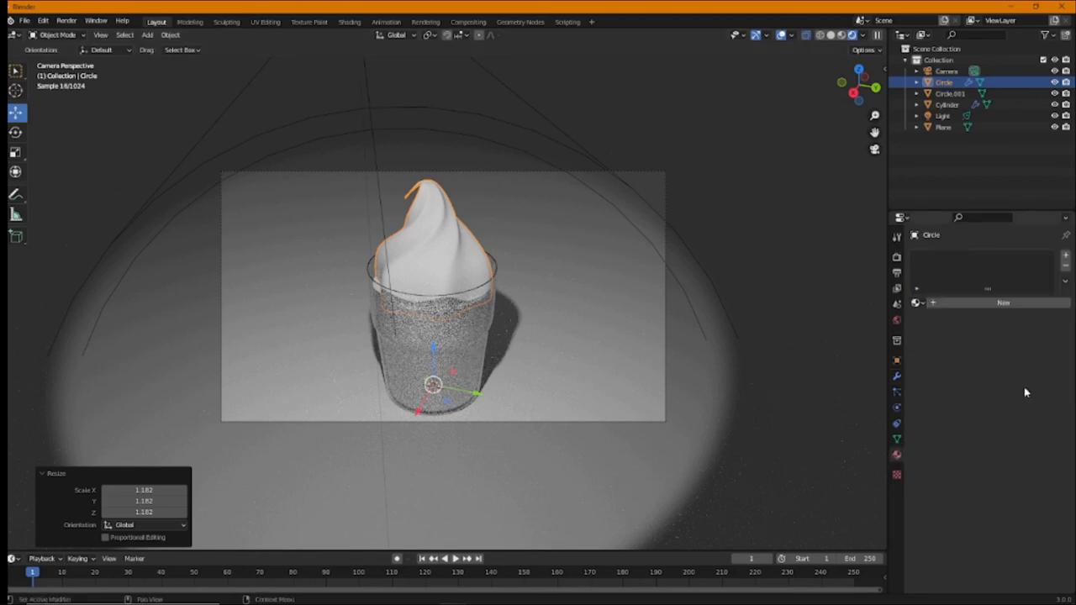
pyautogui.click(1044, 305)
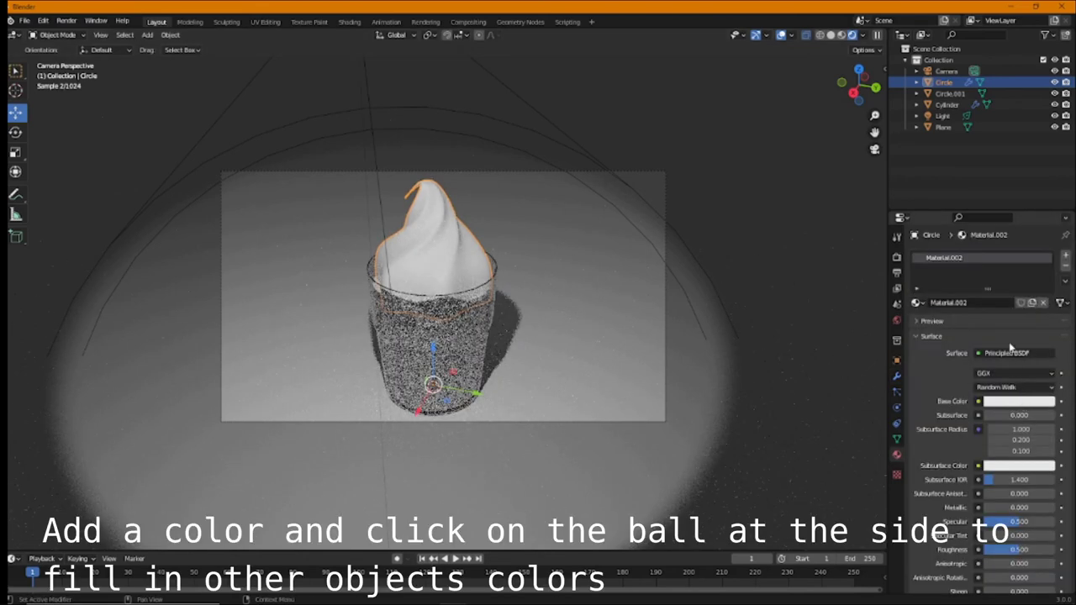
pyautogui.click(1019, 401)
pyautogui.click(997, 279)
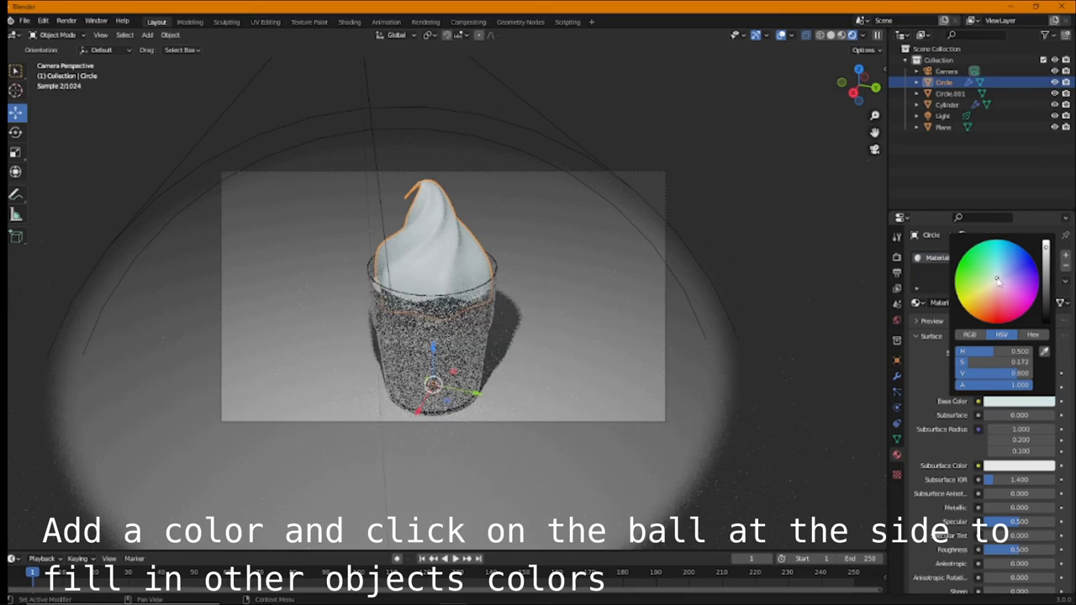
pyautogui.moveTo(998, 283); pyautogui.dragTo(994, 288)
pyautogui.click(462, 347)
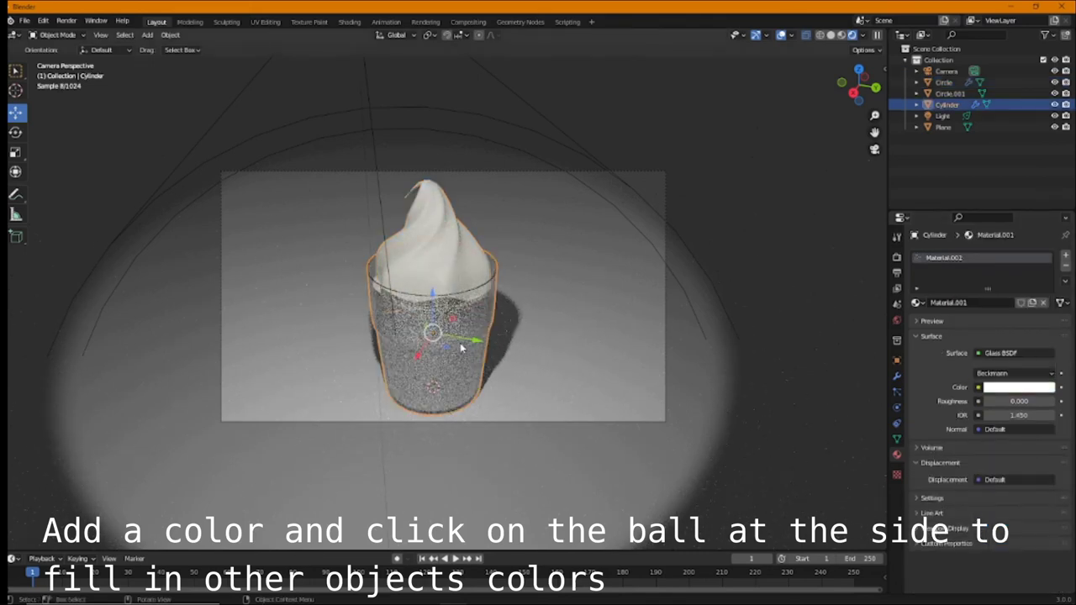
pyautogui.click(916, 302)
# Step: Assign Material.002 to the glass and return to the camera view
pyautogui.click(933, 340)
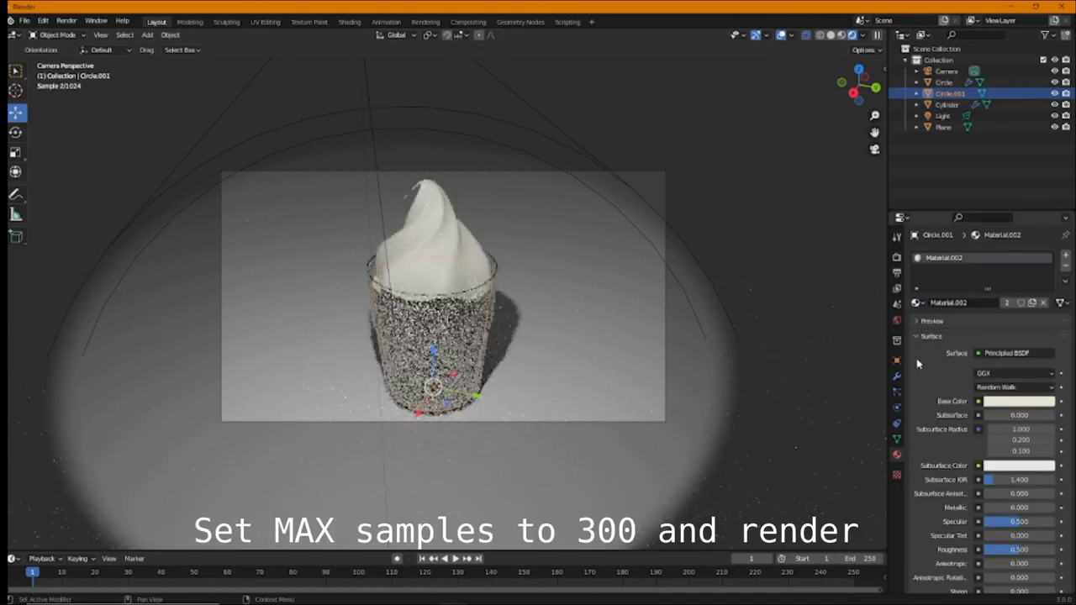
pyautogui.click(852, 205)
pyautogui.moveTo(853, 204)
pyautogui.mouseDown(button='middle')
pyautogui.moveTo(830, 220)
pyautogui.moveTo(62, 225)
pyautogui.mouseUp(button='middle')
pyautogui.press('KP_0')
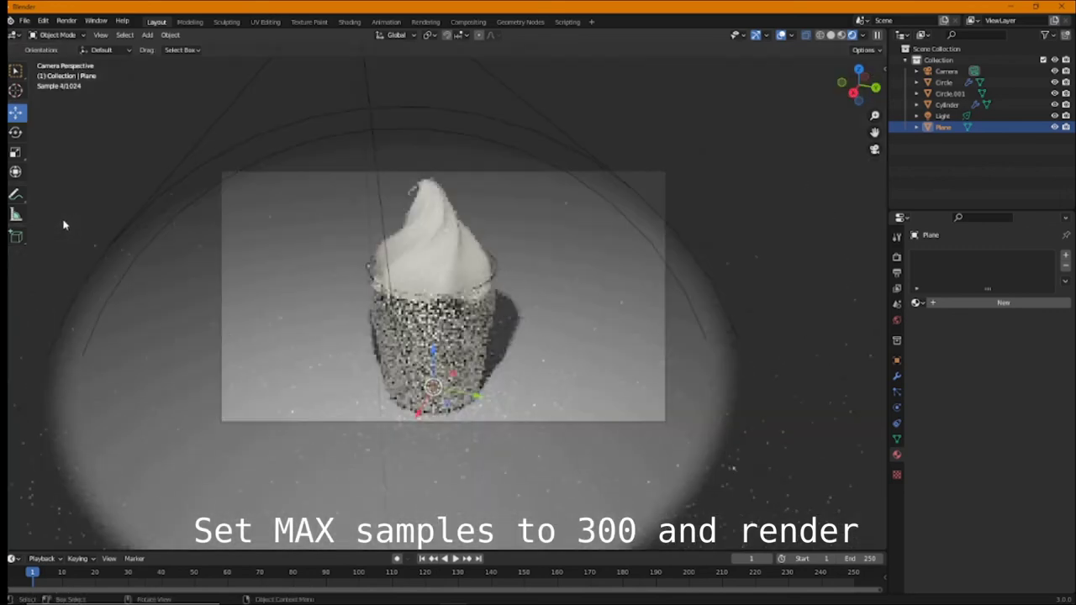
# Step: Set Cycles viewport and render Max Samples both to 300
pyautogui.click(896, 257)
pyautogui.write('300')
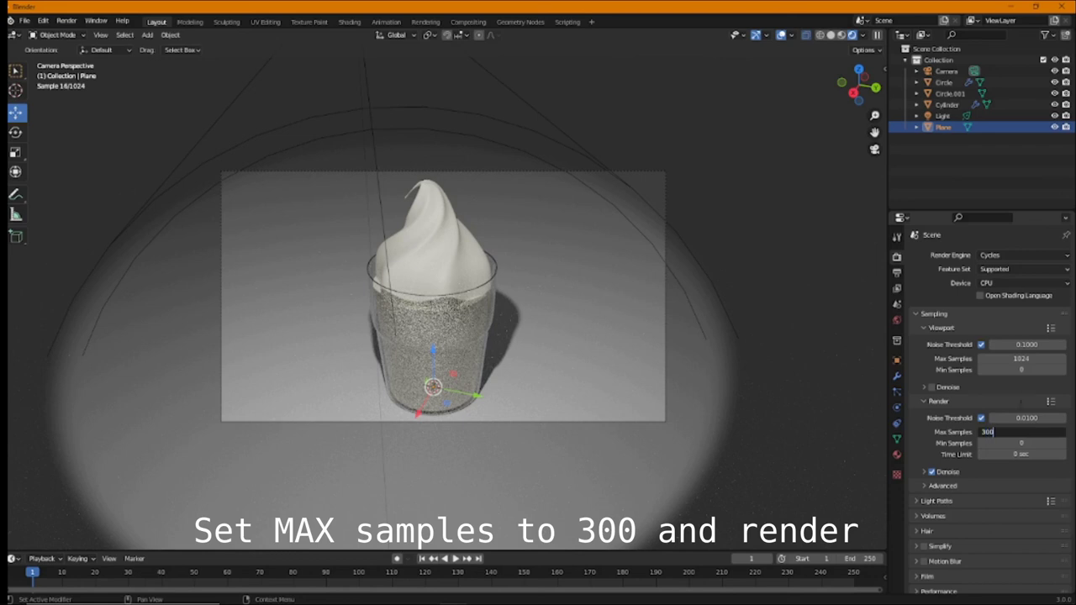
pyautogui.click(1021, 358)
pyautogui.write('300')
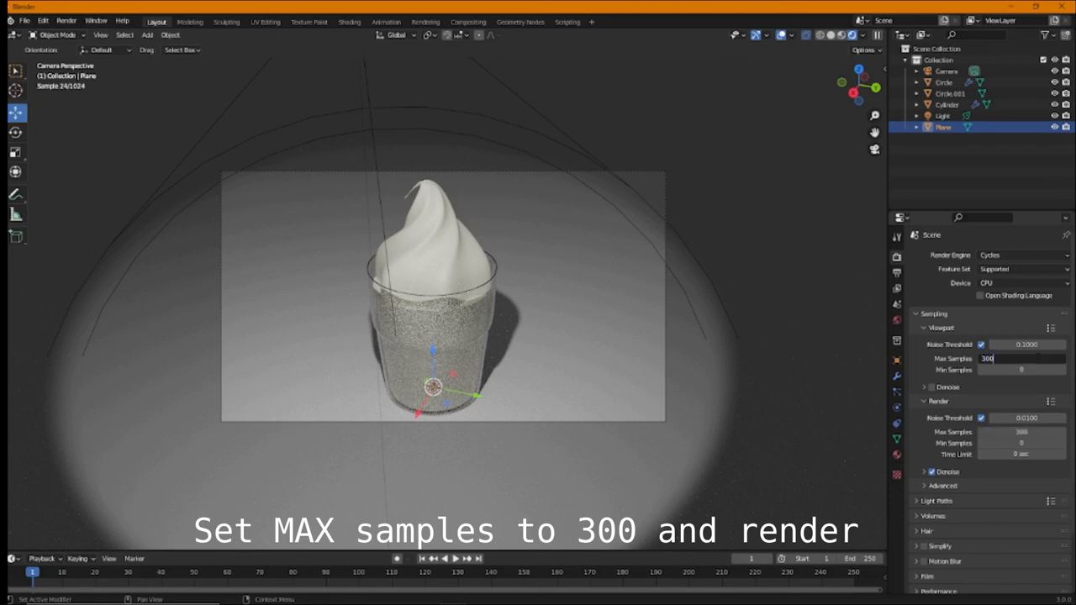
pyautogui.press('Return')
pyautogui.press('space')
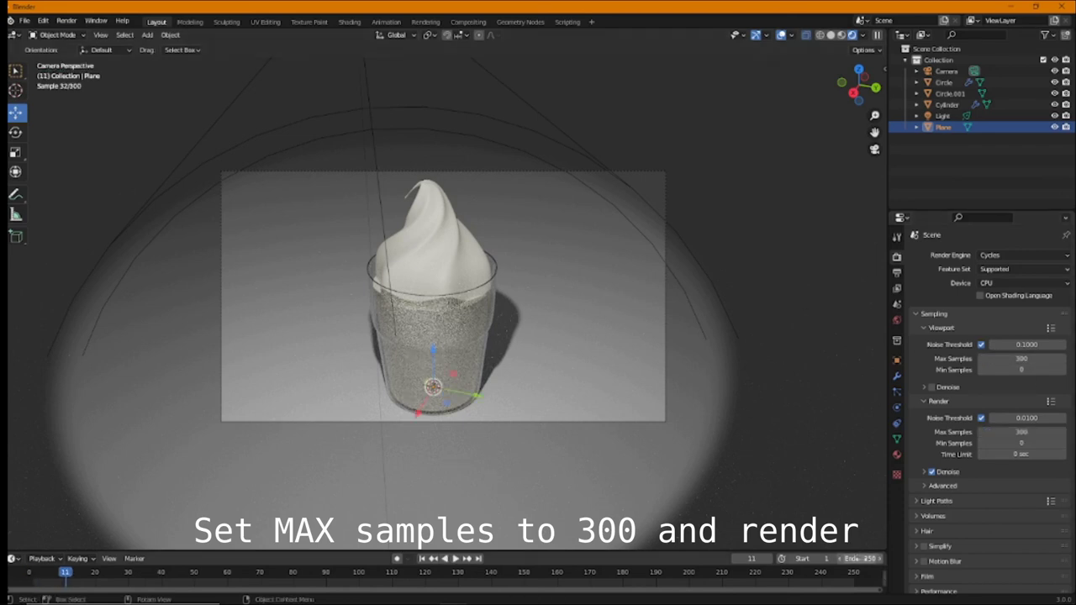
pyautogui.write('0')
pyautogui.press('Return')
pyautogui.press('space')
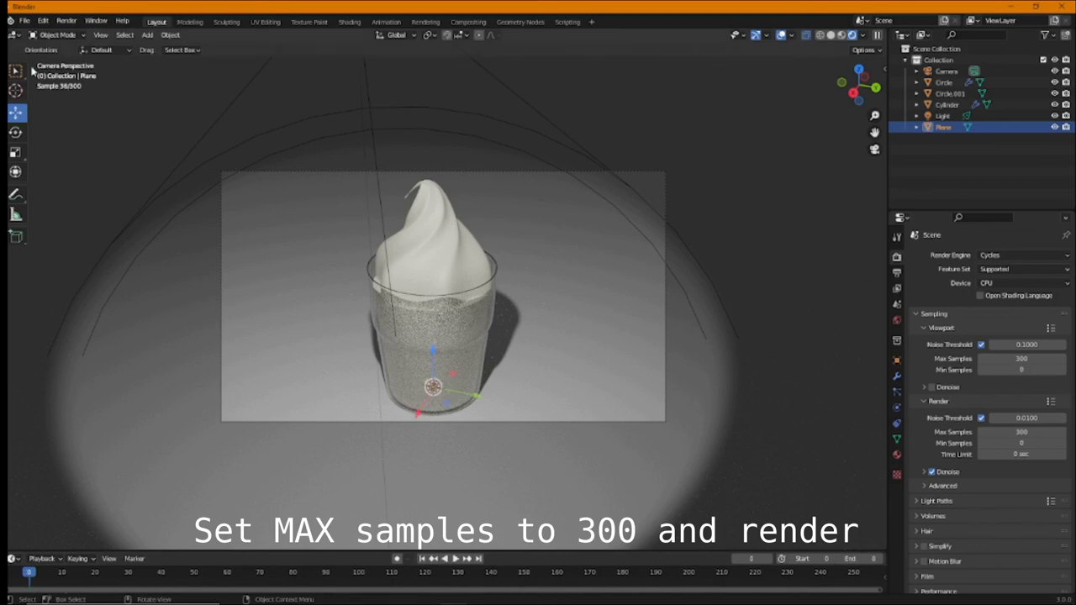
pyautogui.click(75, 23)
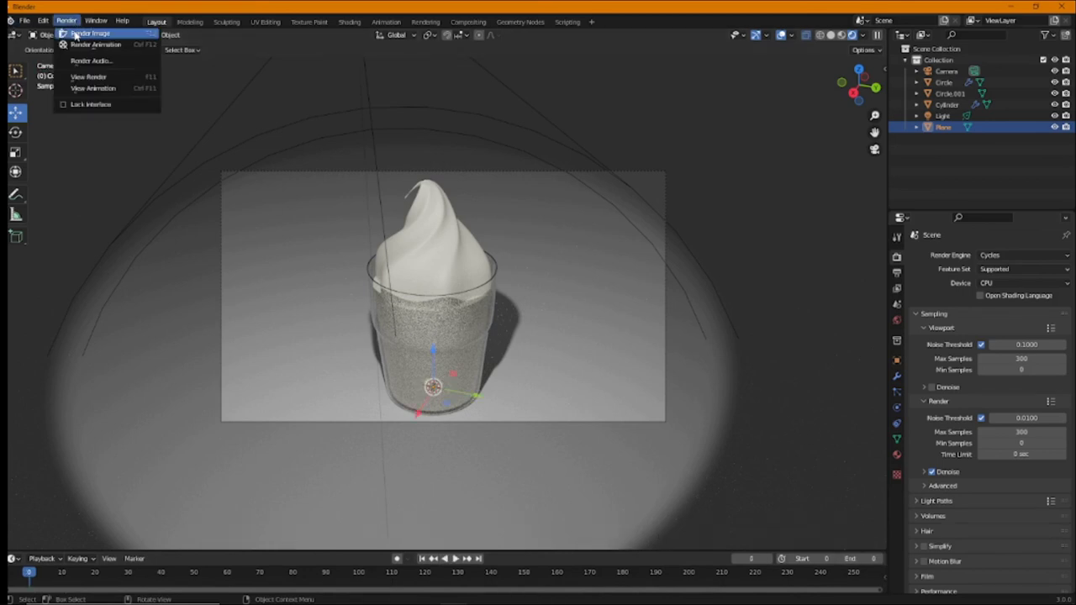
# Step: Render the final still image of the cream swirl in the glass cup
pyautogui.click(75, 34)
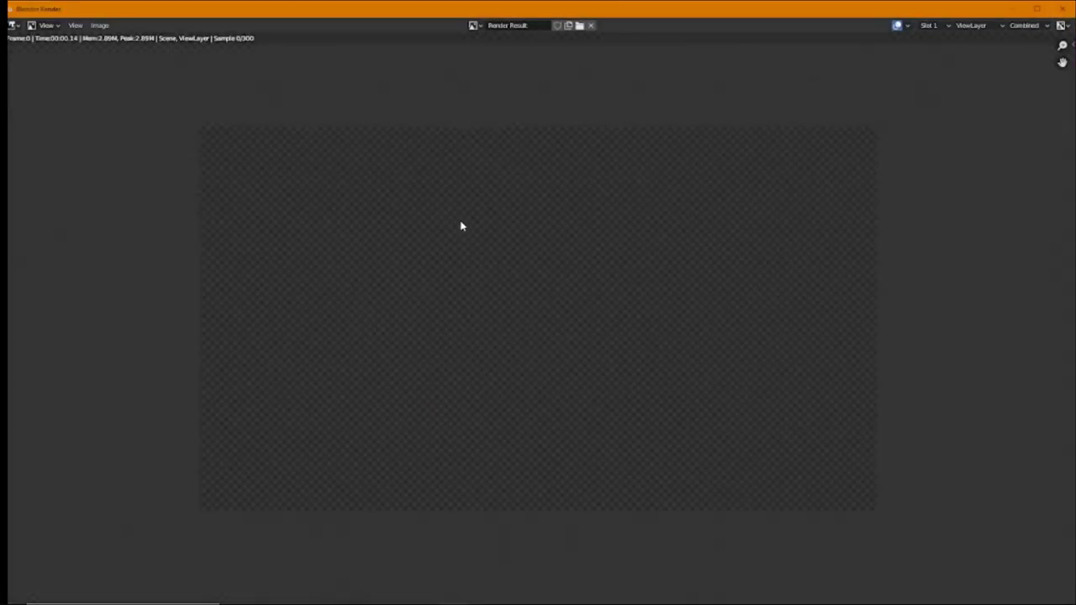